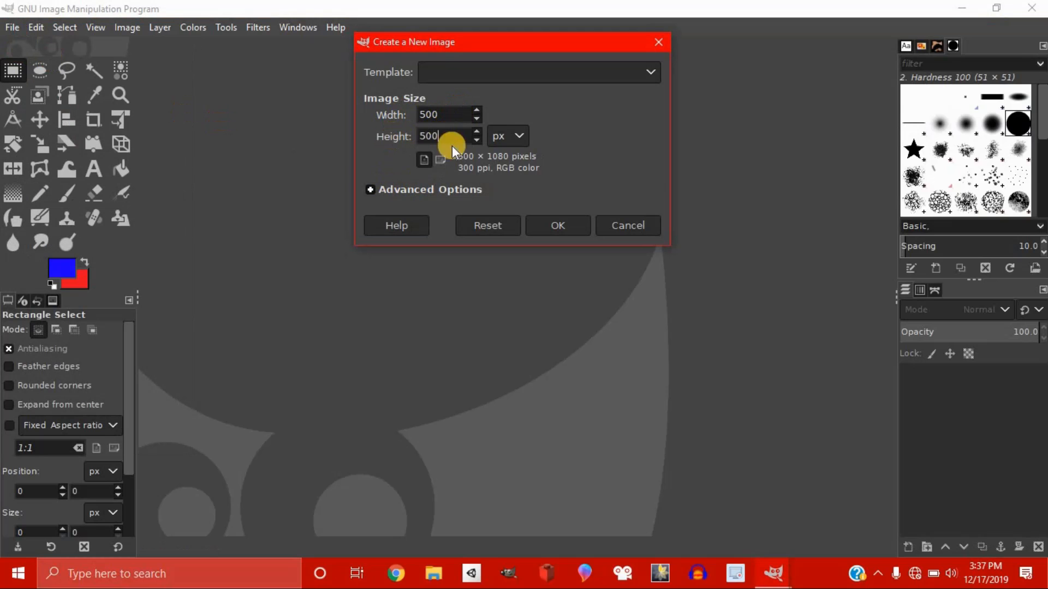
Step: Create the new 500 × 500 image with pixels as the unit and the fill set to Transparency
left_click(509, 136)
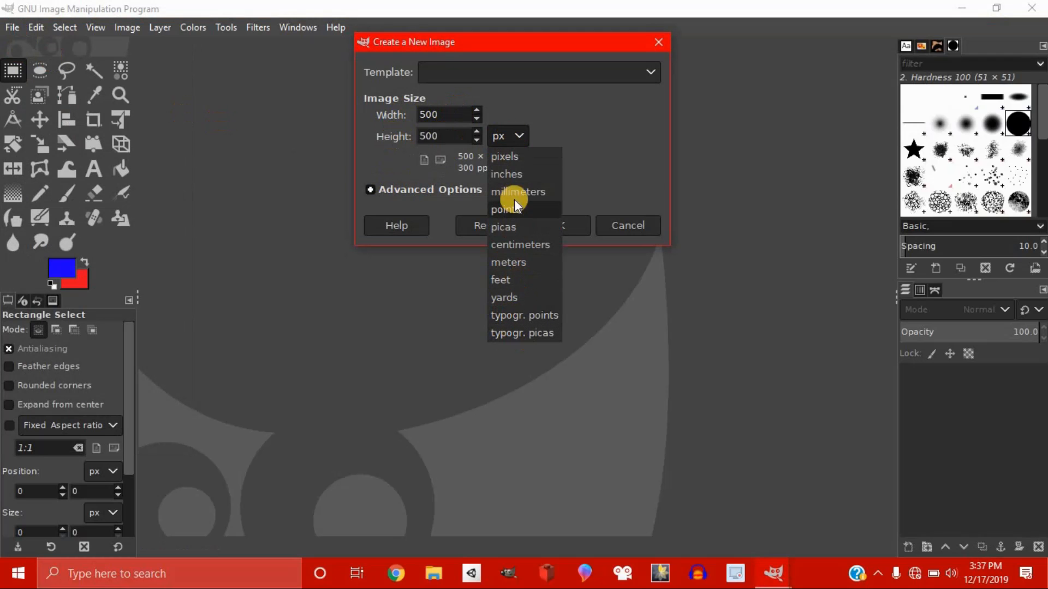
left_click(511, 155)
left_click(483, 190)
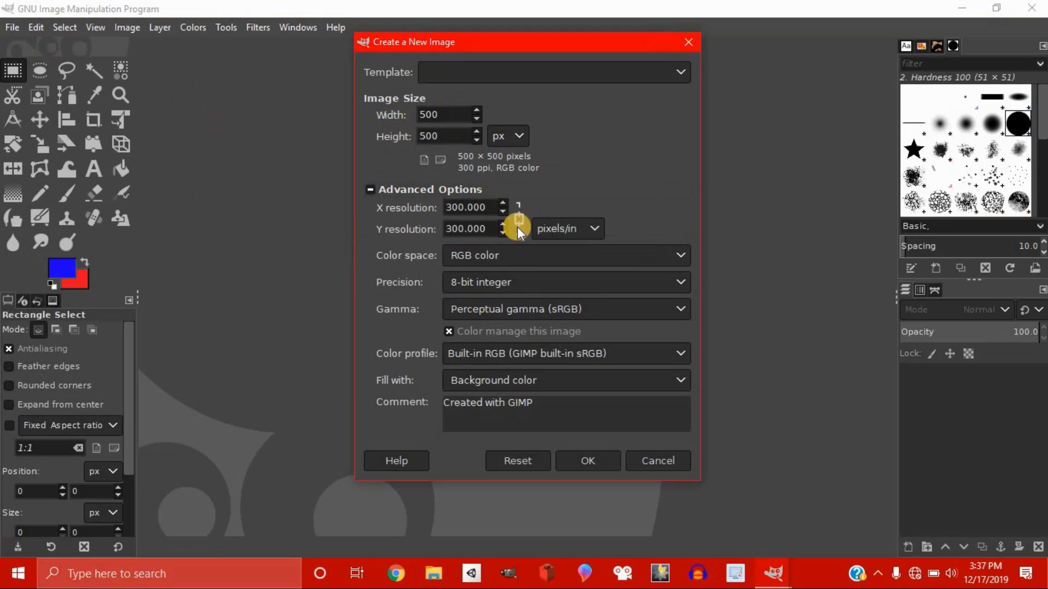
left_click(527, 380)
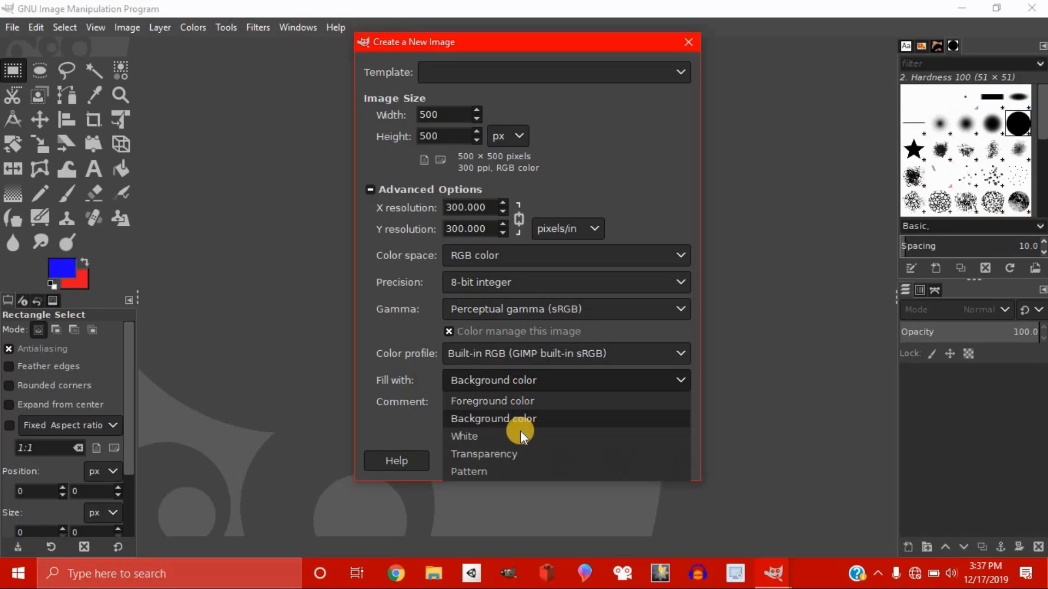
left_click(520, 451)
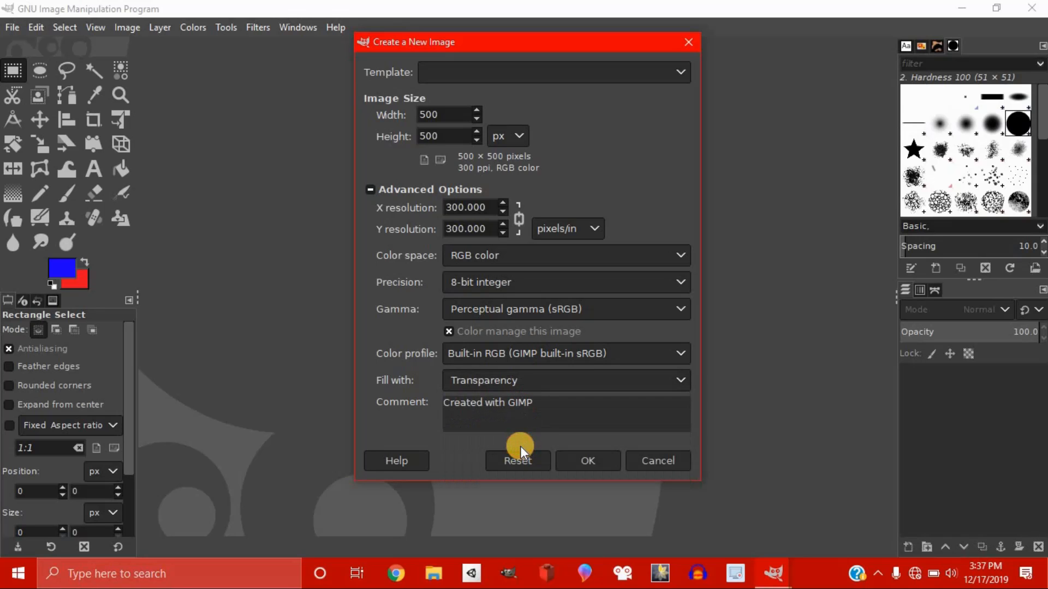
left_click(592, 460)
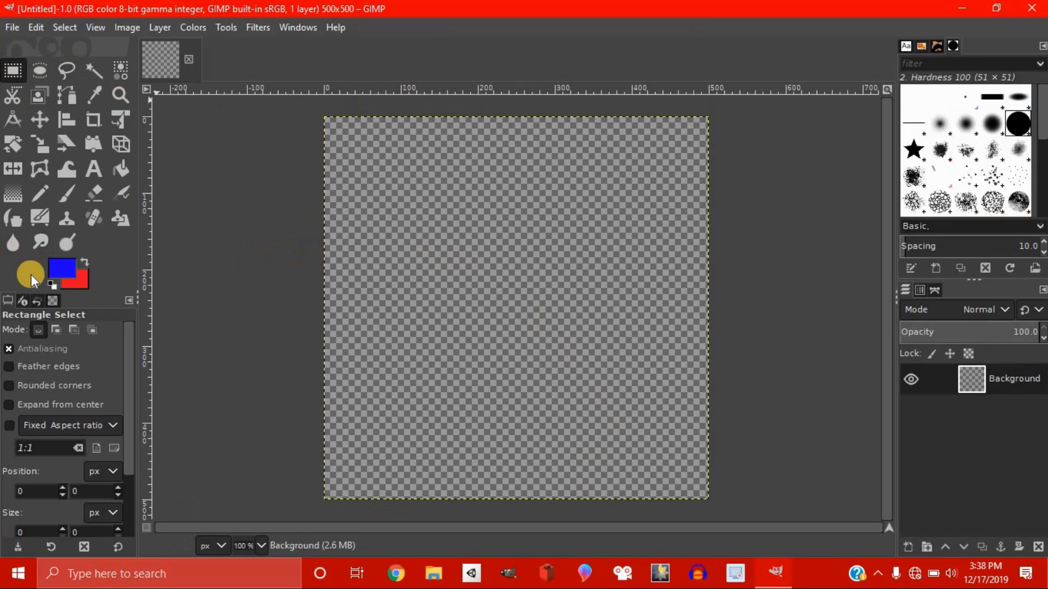
Step: Look through the docked dialogs beside the canvas, including tool options, undo history, images, fonts, patterns and brushes
left_click(22, 301)
left_click(37, 301)
left_click(51, 301)
left_click(7, 301)
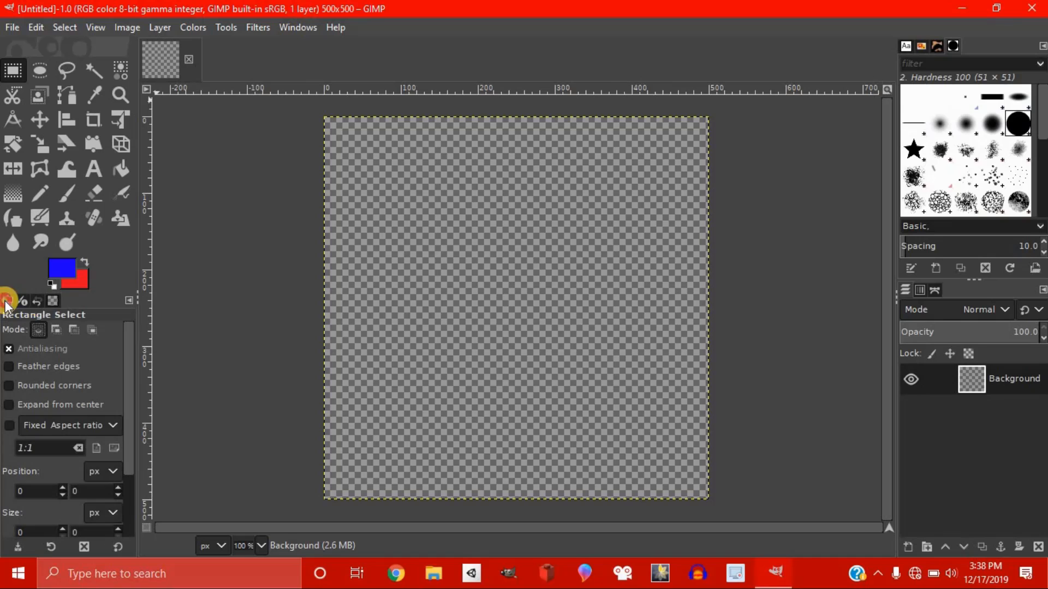
left_click(905, 44)
left_click(936, 44)
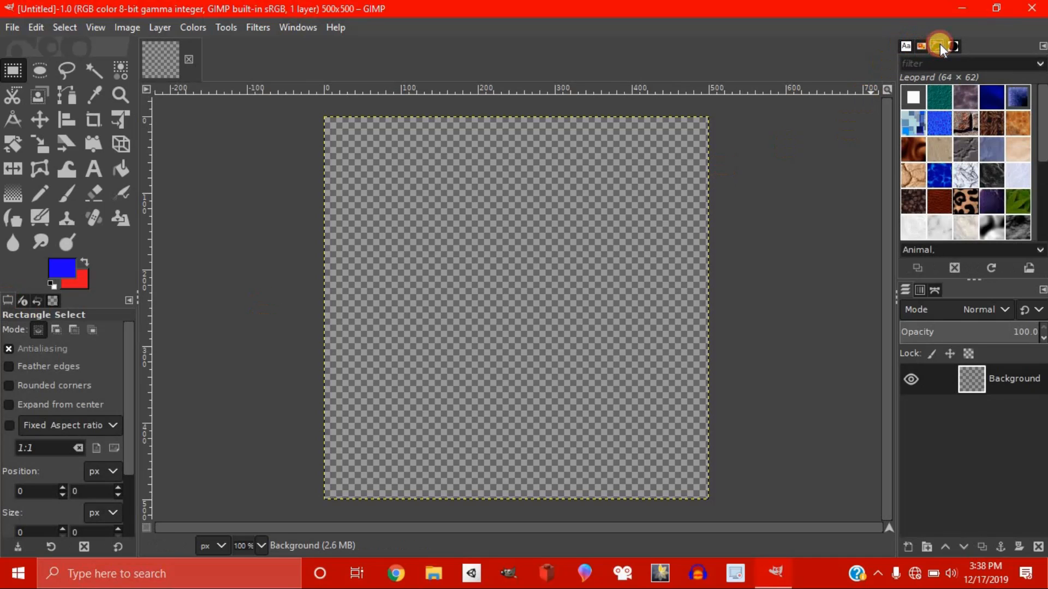
left_click(954, 45)
left_click(936, 45)
left_click(924, 46)
left_click(907, 46)
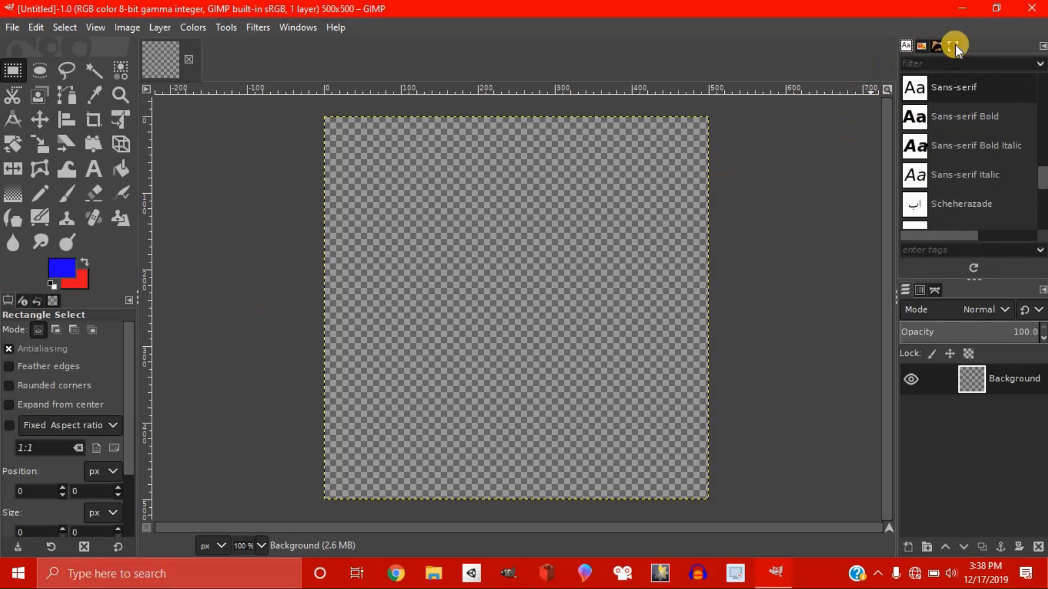
left_click(955, 44)
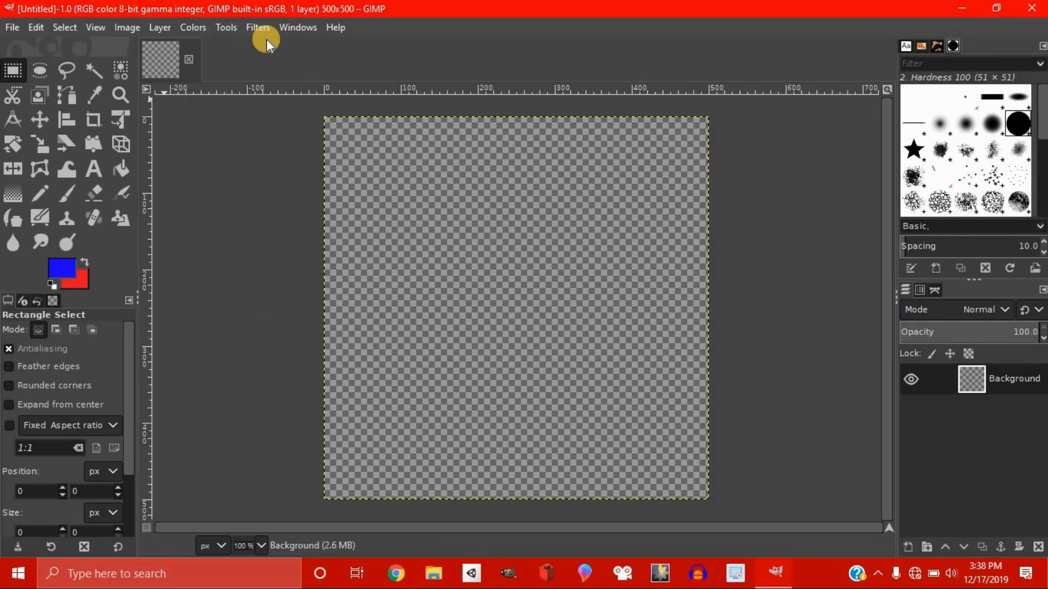
Step: Look at the available dockable dialogs, detach the Brushes dialog from its dock and close it
left_click(309, 27)
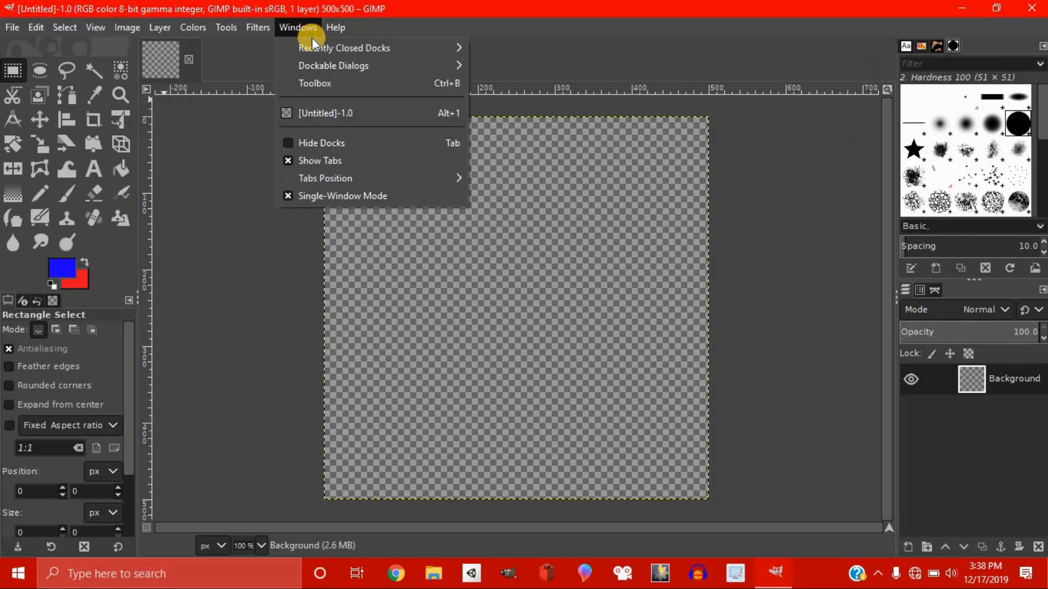
mouse_move(315, 63)
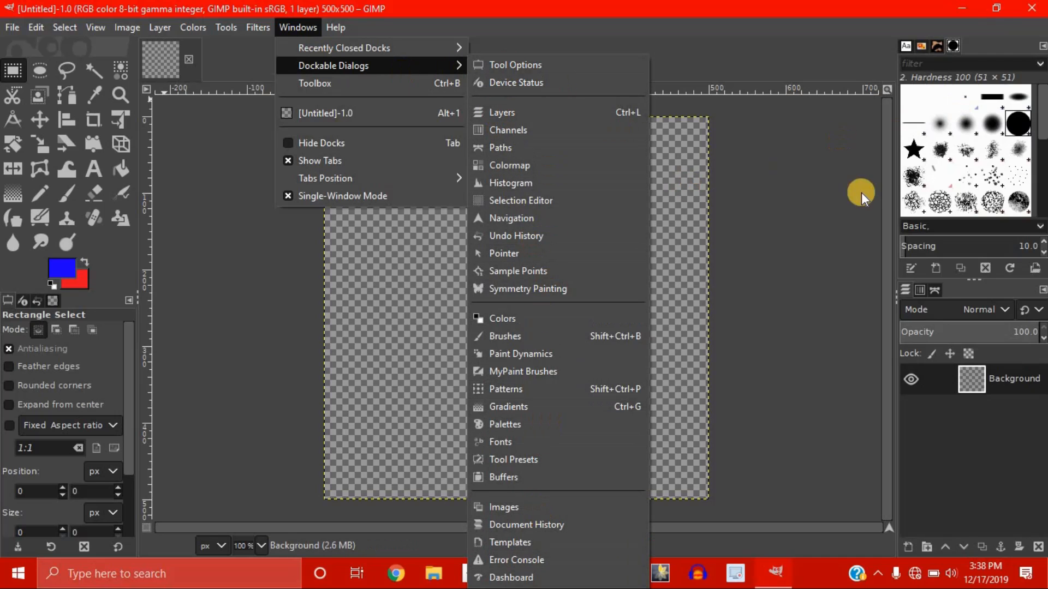
left_click(962, 36)
left_click_drag(954, 44, 863, 64)
left_click(936, 16)
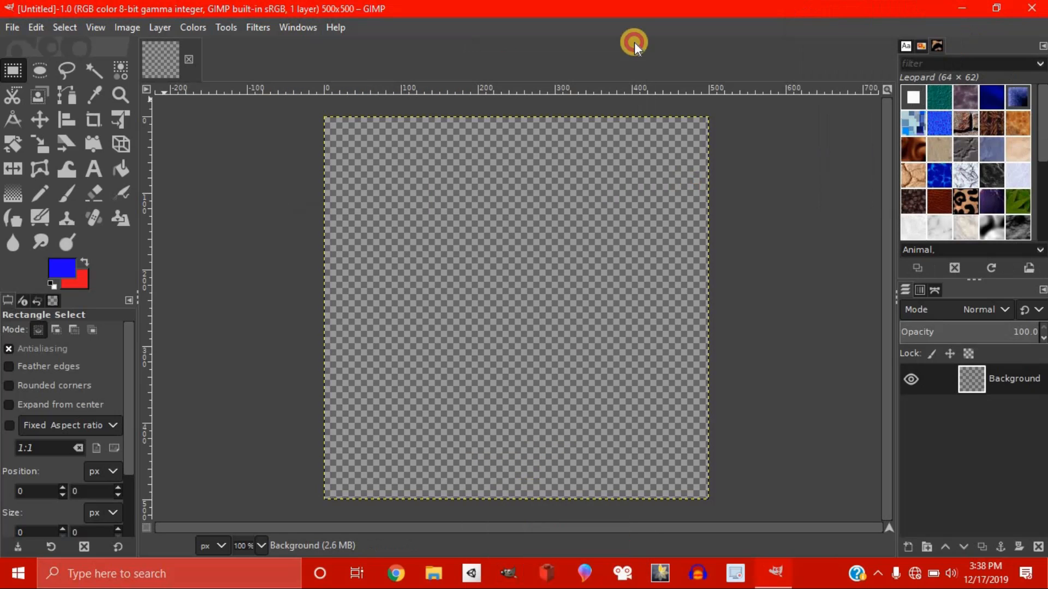
Step: Reopen the Brushes dialog from the list of dockable dialogs
left_click(288, 28)
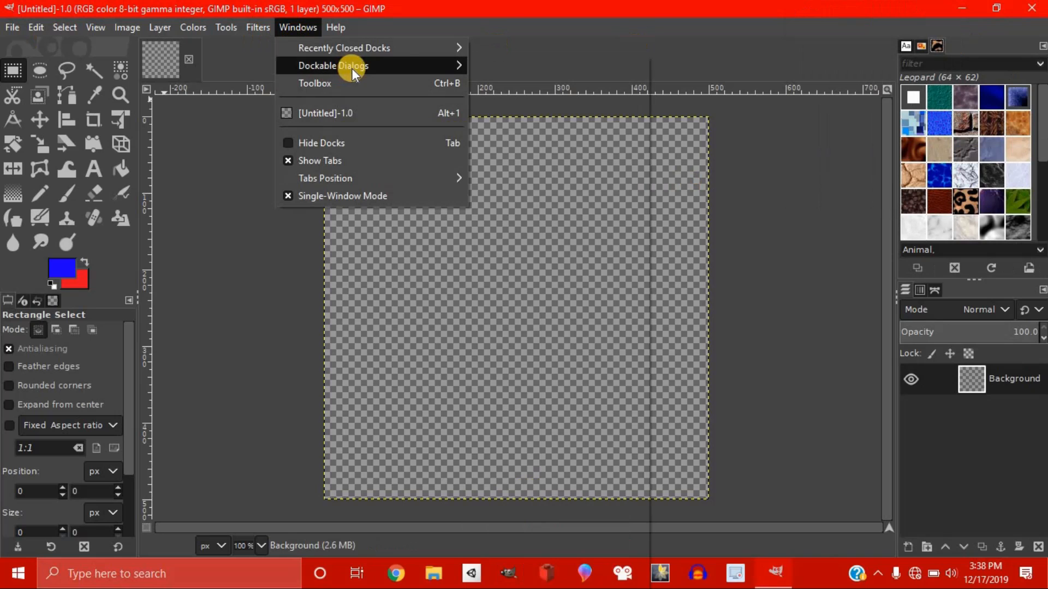
mouse_move(350, 68)
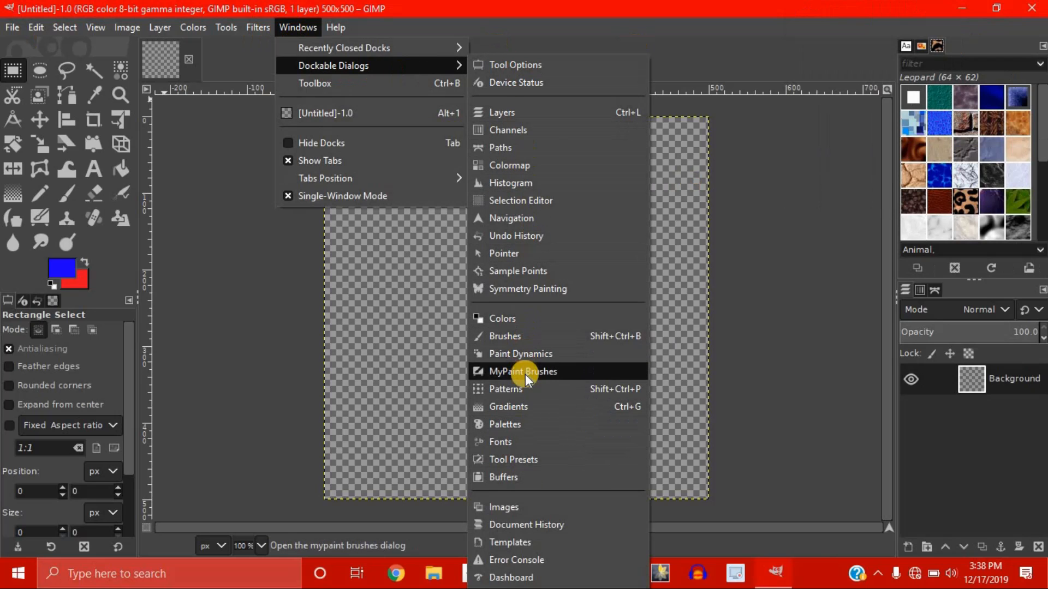
left_click(507, 335)
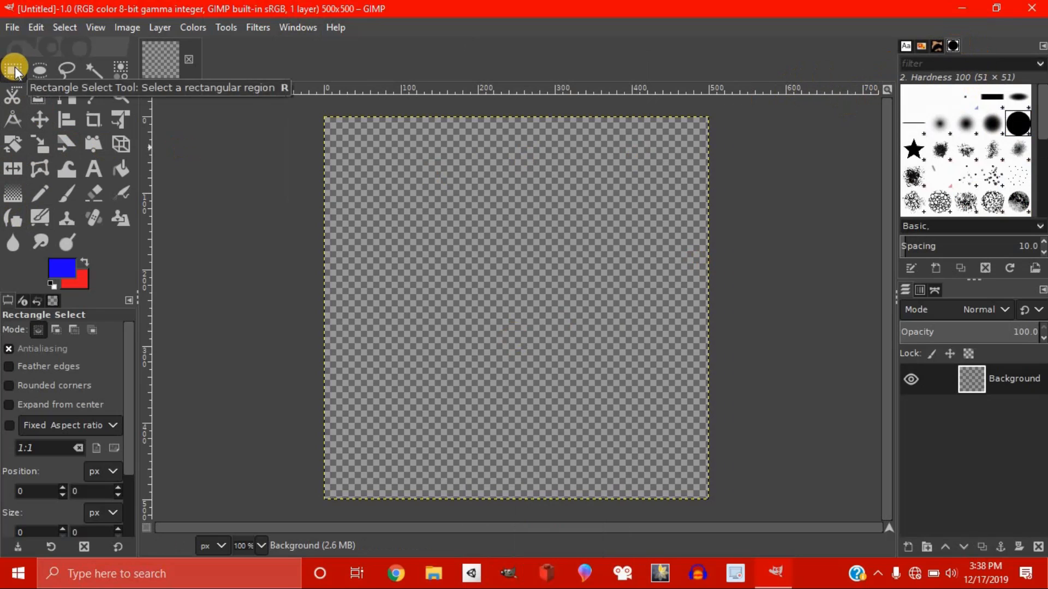
Step: Make a rectangular selection about 273 × 241 px in the canvas's upper-left area and bucket-fill it with the blue foreground color
left_click_drag(361, 159, 517, 306)
left_click_drag(516, 235, 570, 238)
left_click_drag(414, 307, 445, 342)
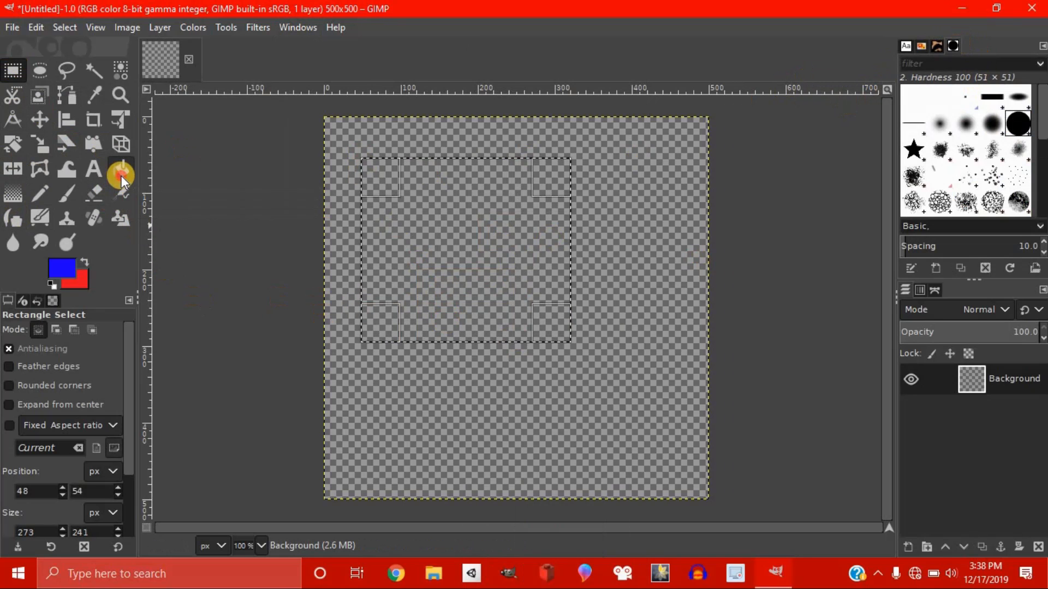
key("shift+b")
left_click(423, 234)
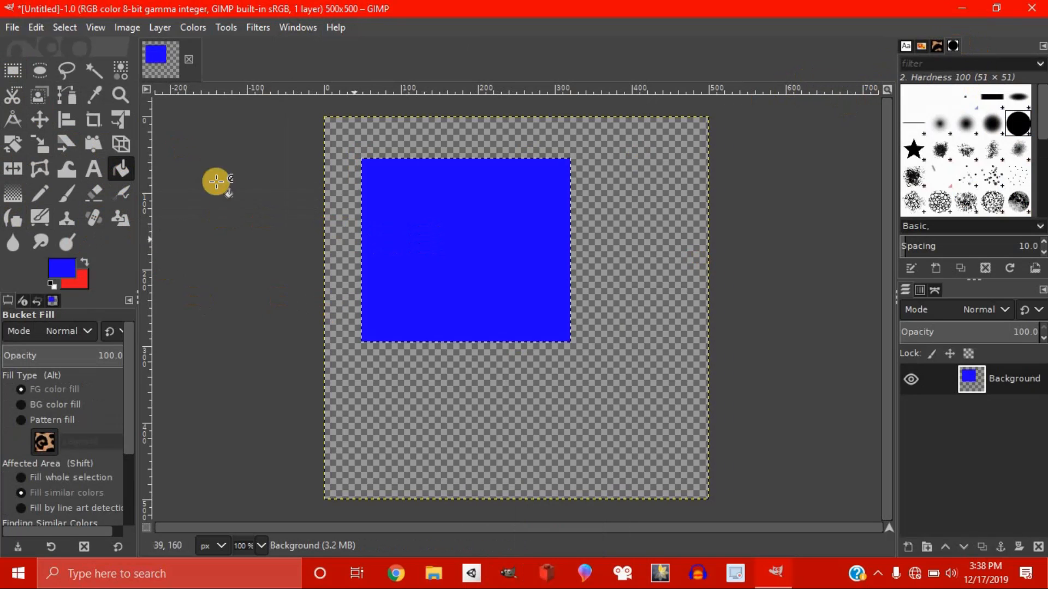
Step: Open the foreground color settings and look through the different color selector modes
left_click(63, 264)
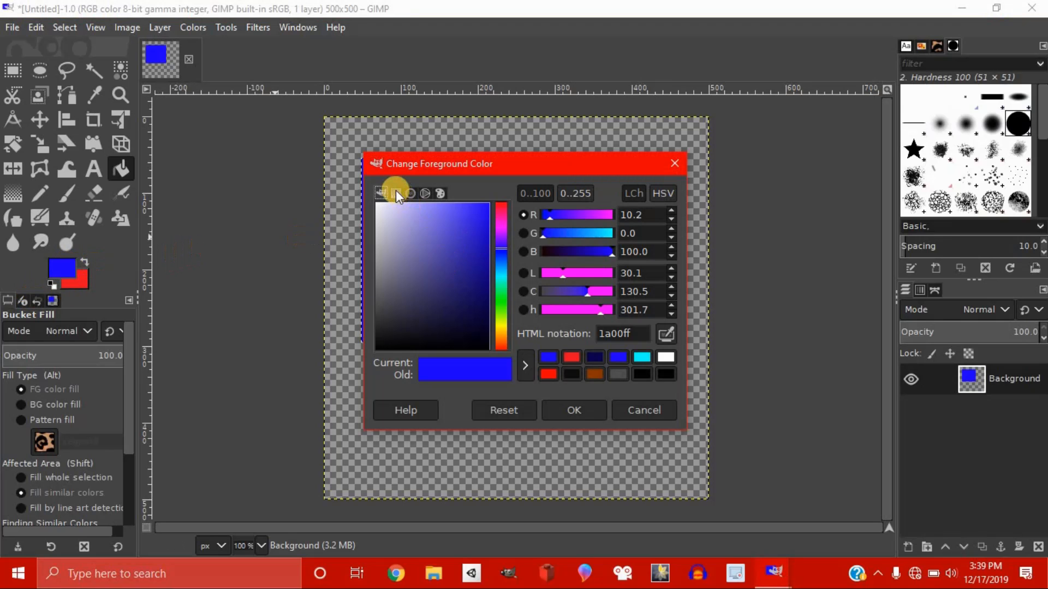
left_click(397, 194)
left_click(413, 194)
left_click(429, 195)
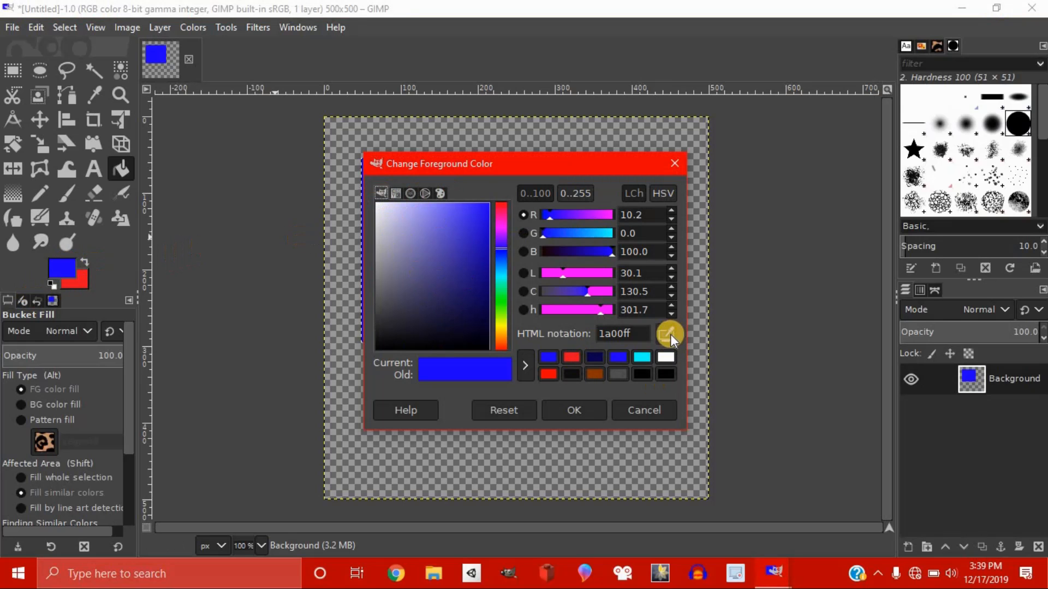
left_click(559, 418)
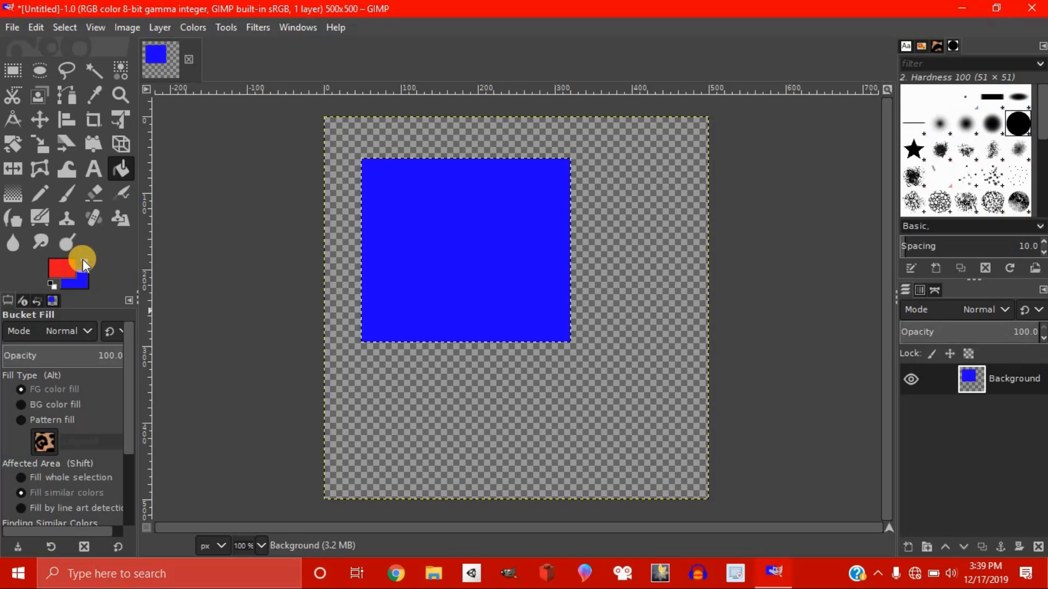
Step: Swap foreground and background colors to fill the selected rectangle with red, and swap back to refill it with blue
left_click(85, 263)
left_click(85, 263)
left_click(85, 264)
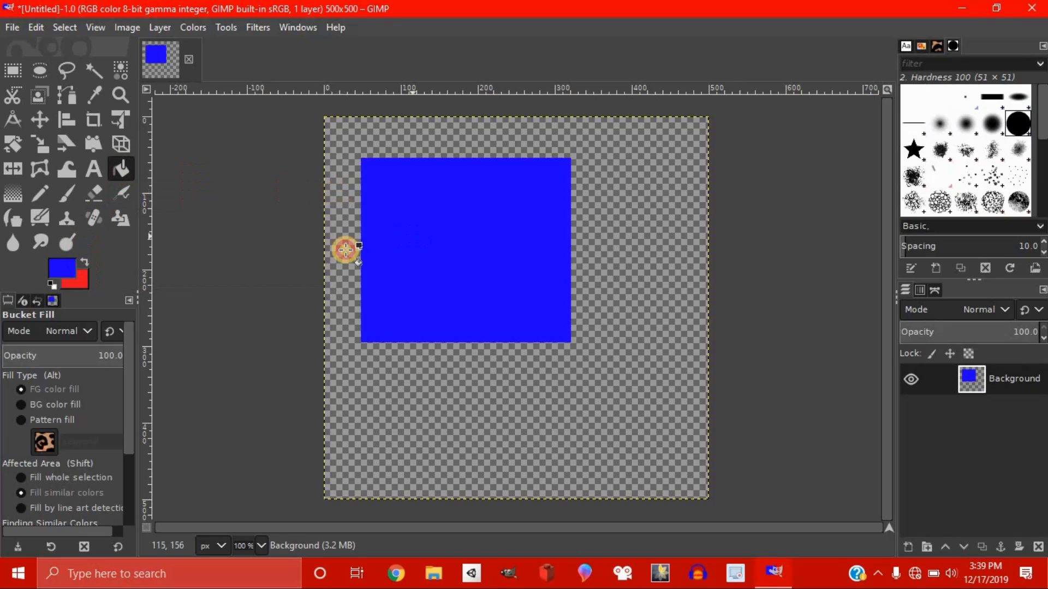
left_click(85, 264)
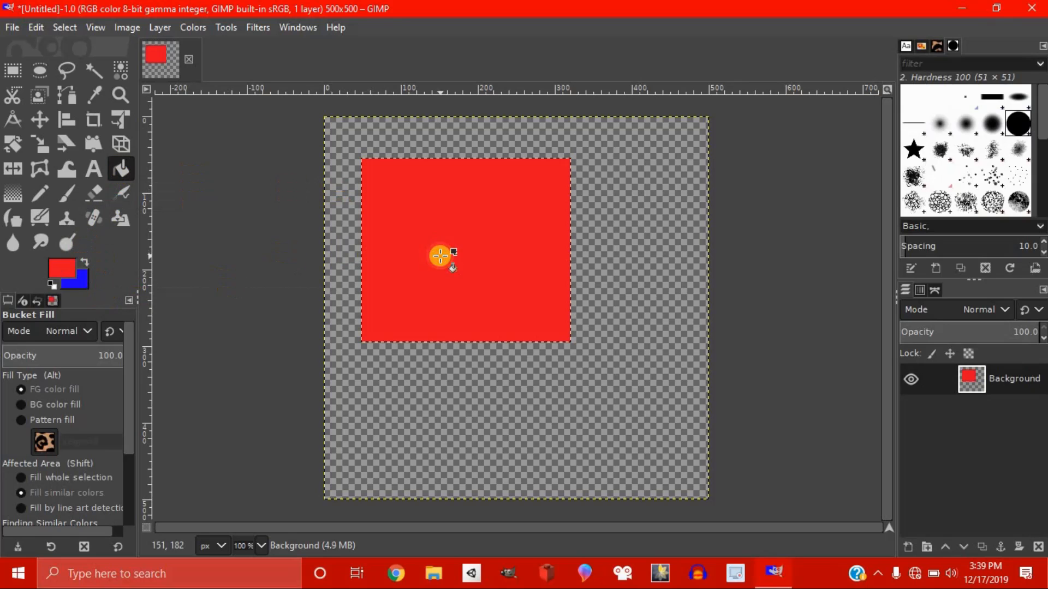
left_click(86, 264)
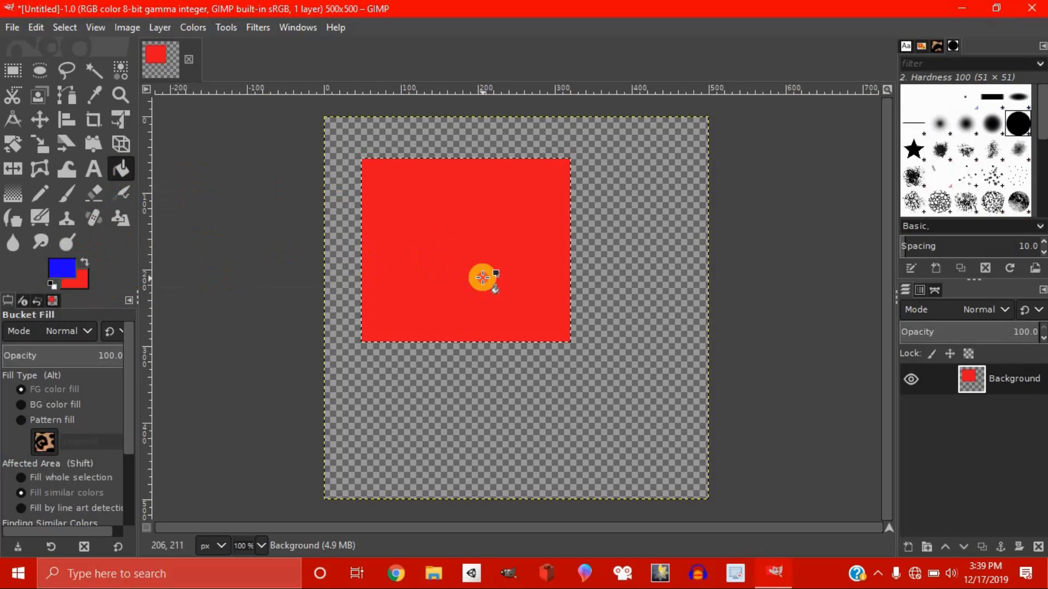
left_click(480, 275)
Step: Clear the selection around the blue rectangle using Rectangle Select
left_click(12, 70)
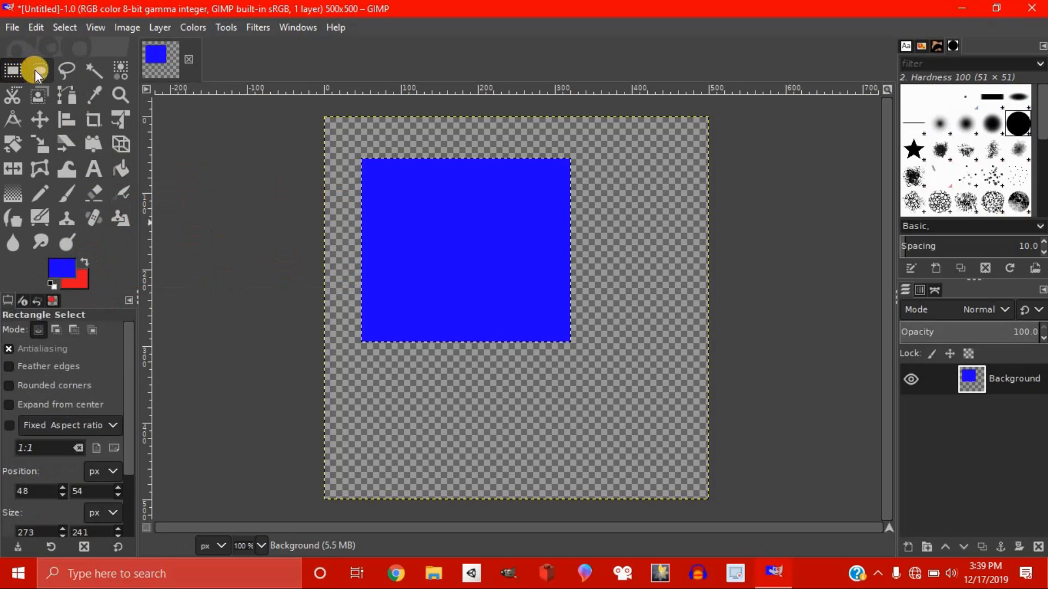
left_click(39, 70)
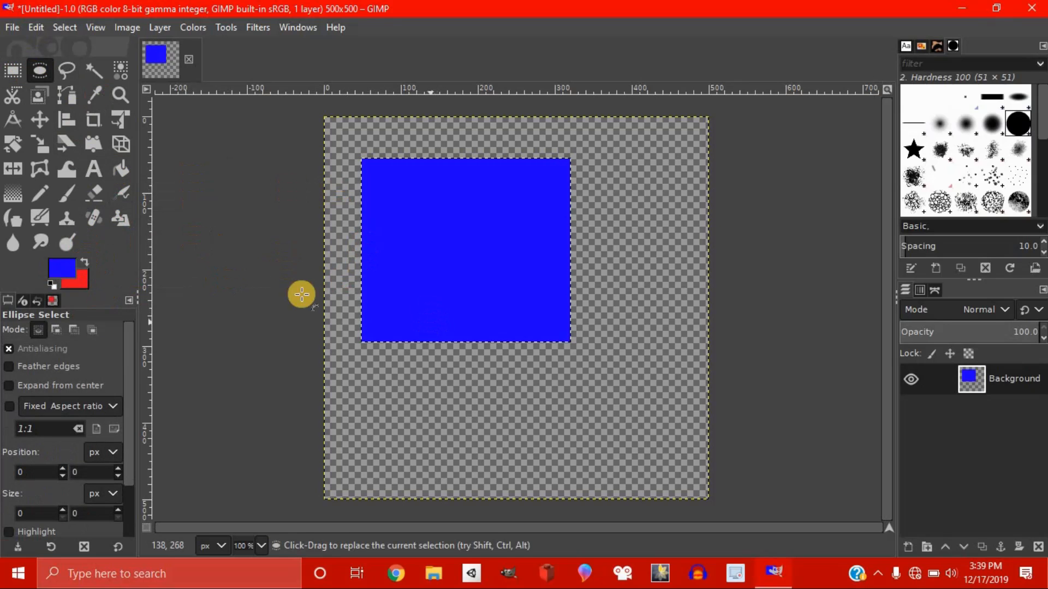
left_click(13, 70)
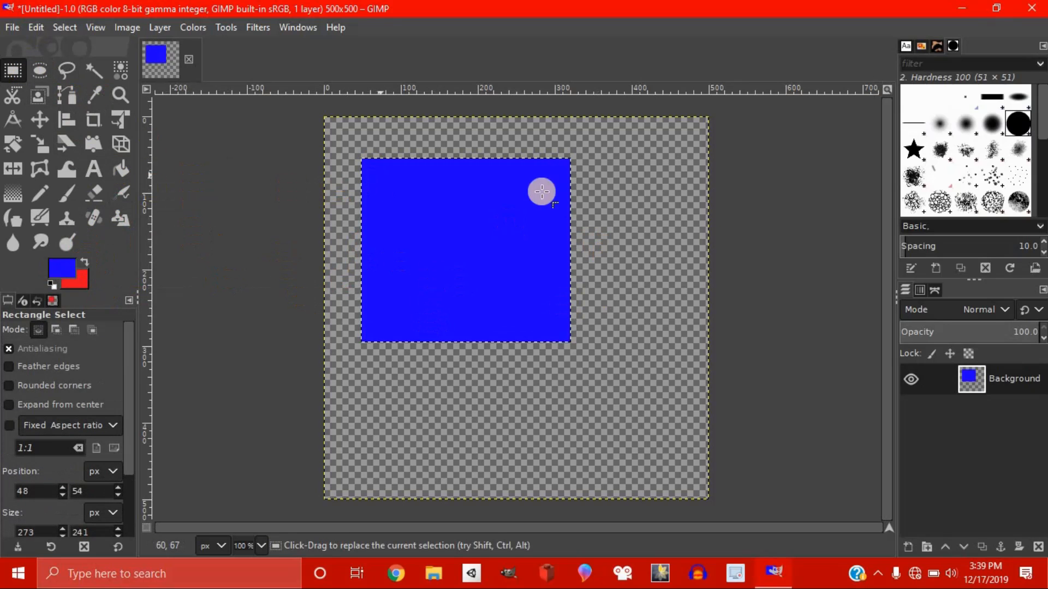
left_click(203, 264)
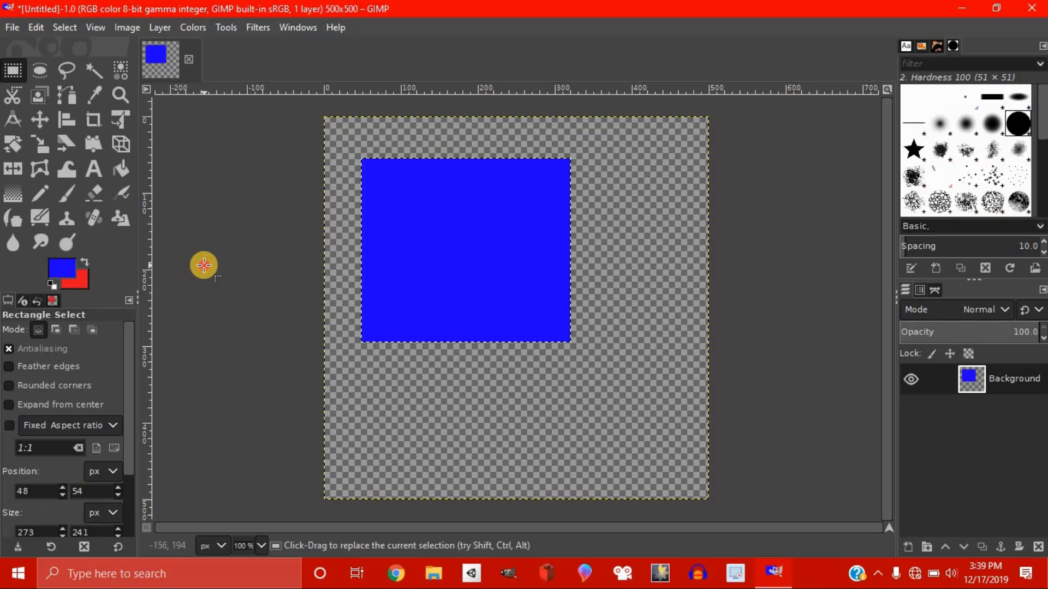
Step: Draw an elliptical selection about 242 px wide below the blue rectangle, stretch it vertically and clear it
left_click(39, 71)
left_click_drag(467, 382, 654, 442)
left_click_drag(579, 423, 564, 435)
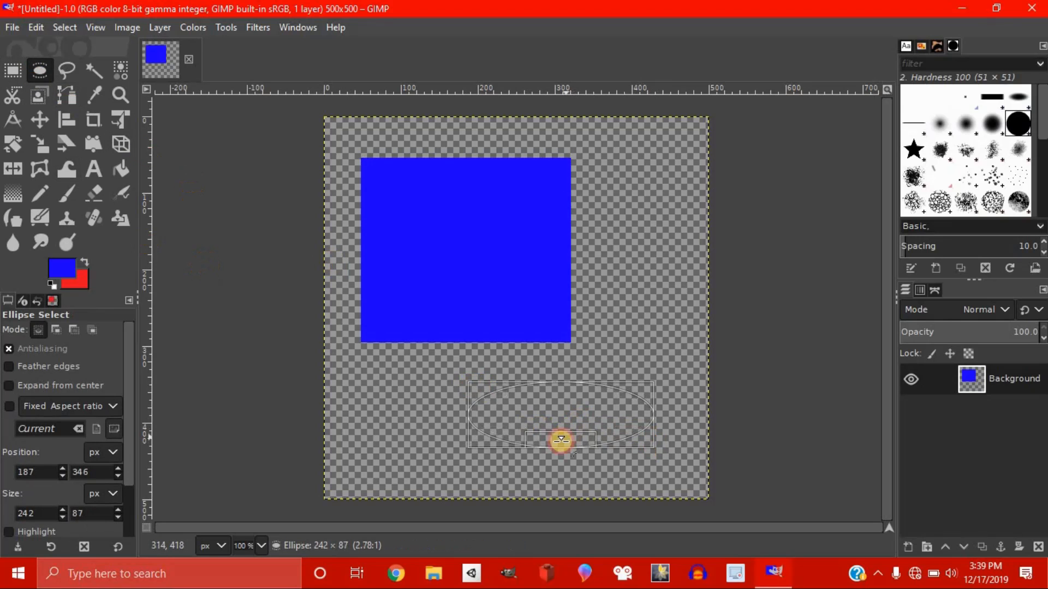
left_click_drag(581, 382, 568, 367)
left_click(268, 266)
Step: Trace an irregular closed outline below the blue rectangle with Free Select, apply it as a selection and clear it
left_click(67, 70)
left_click(421, 359)
left_click(385, 375)
left_click(388, 409)
mouse_move(427, 421)
left_mouse_down()
mouse_move(519, 448)
mouse_move(597, 423)
mouse_move(573, 382)
mouse_move(644, 350)
mouse_move(615, 310)
mouse_move(536, 313)
mouse_move(530, 347)
mouse_move(414, 393)
mouse_move(432, 362)
mouse_move(454, 384)
left_mouse_up()
left_click(446, 372)
left_click(419, 357)
key("Return")
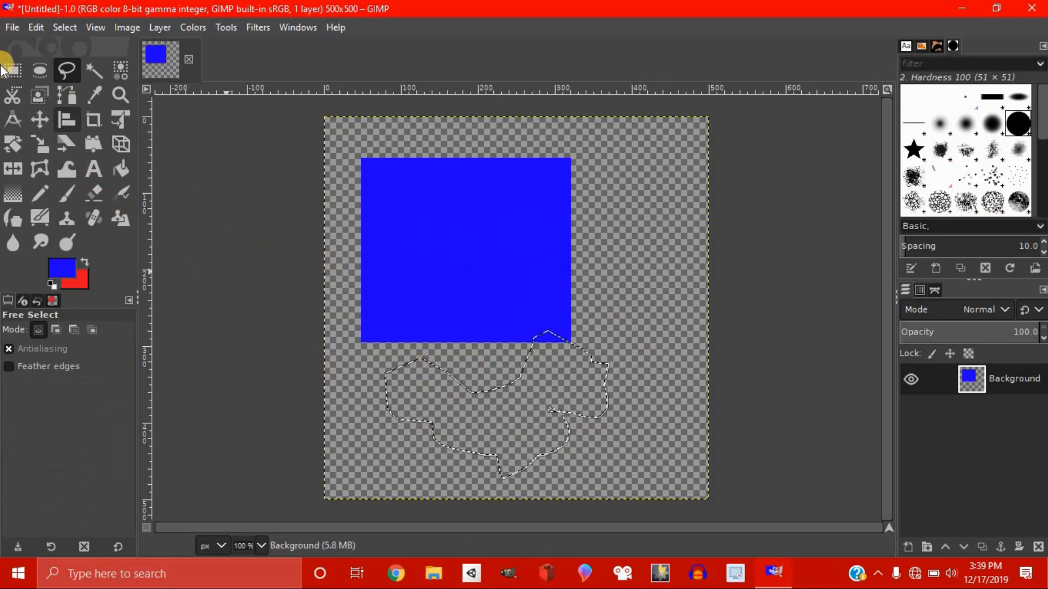
key("r")
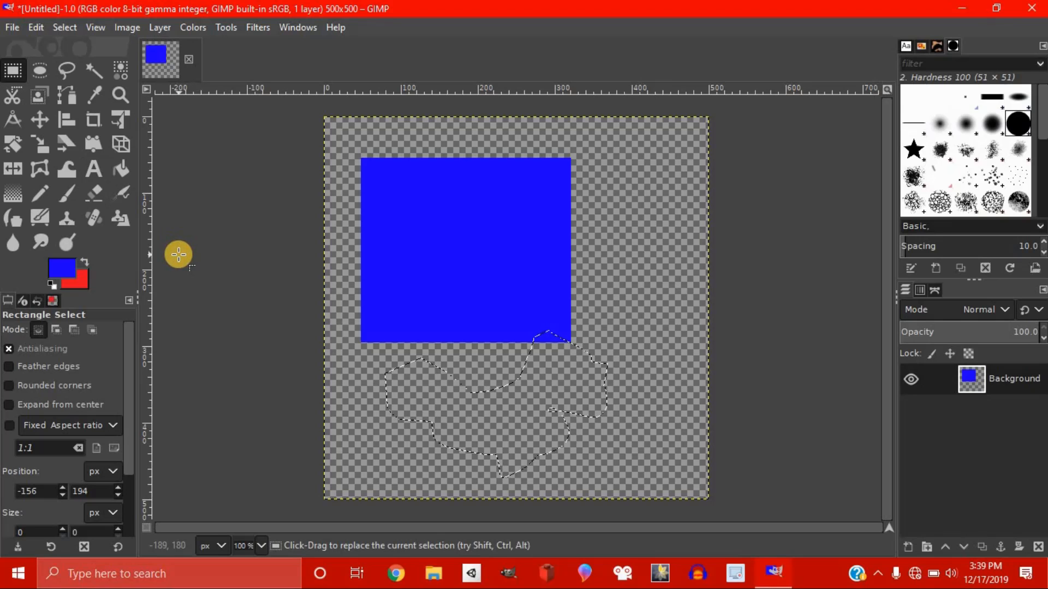
left_click(179, 254)
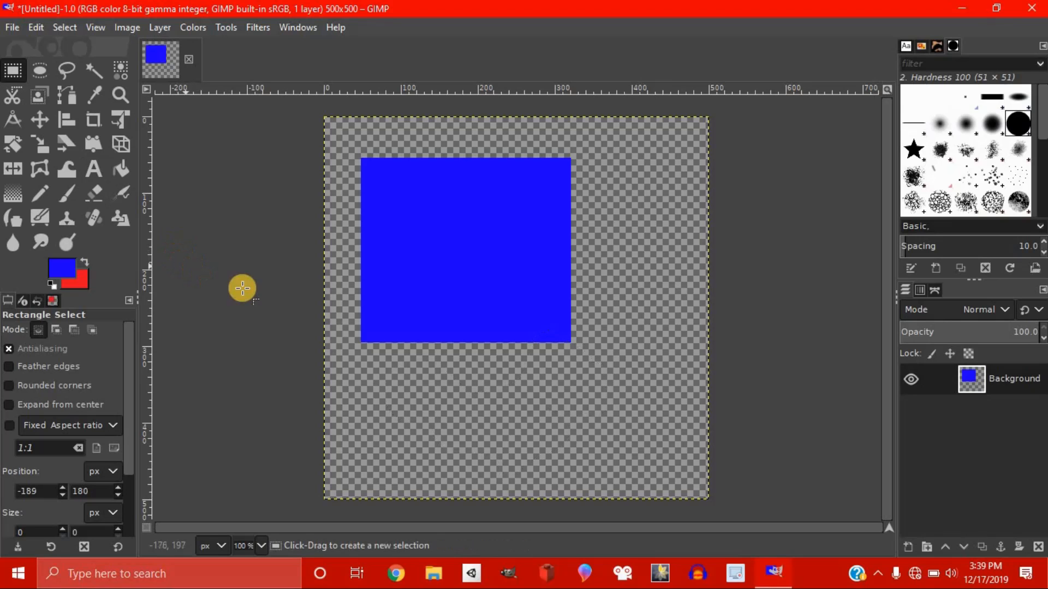
Step: Select the blue area with Select by Color and return to Rectangle Select
left_click(117, 74)
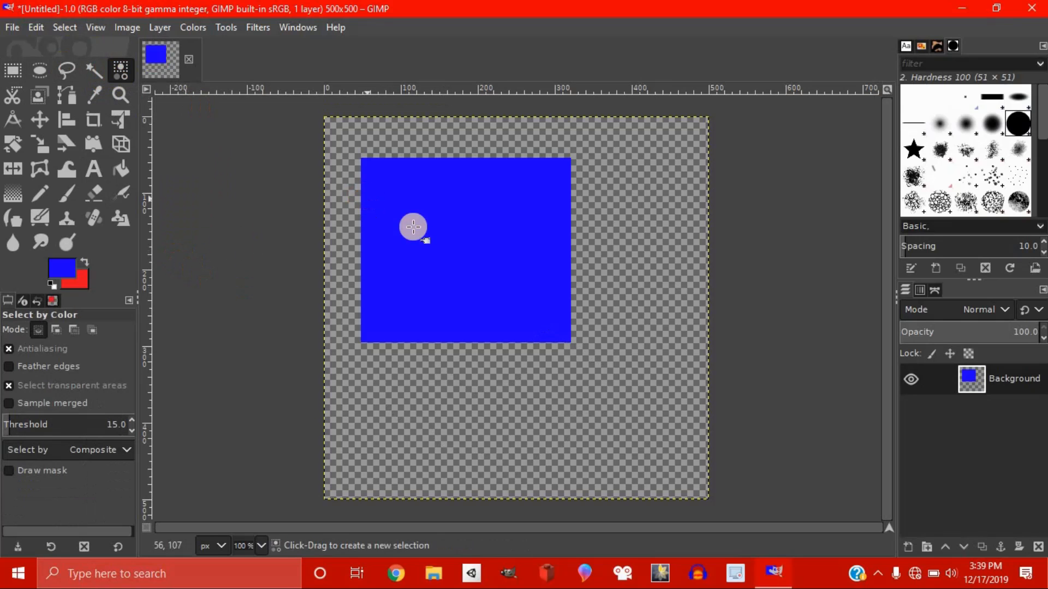
left_click(413, 227)
left_click(176, 137)
left_click(13, 70)
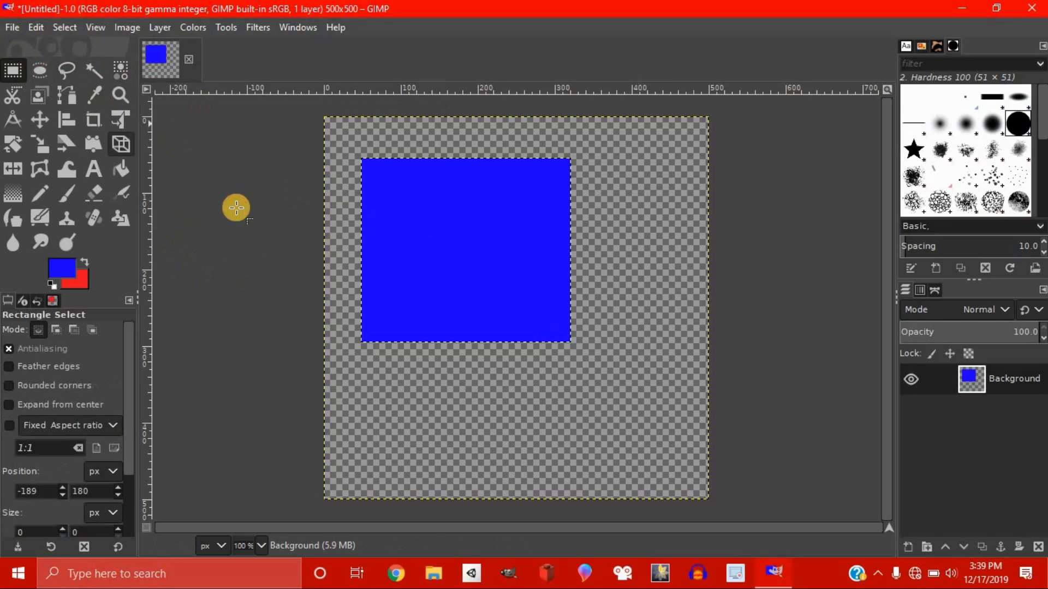
Step: Select the blue rectangle with Fuzzy Select and switch back to Rectangle Select
left_click(96, 71)
left_click(431, 248)
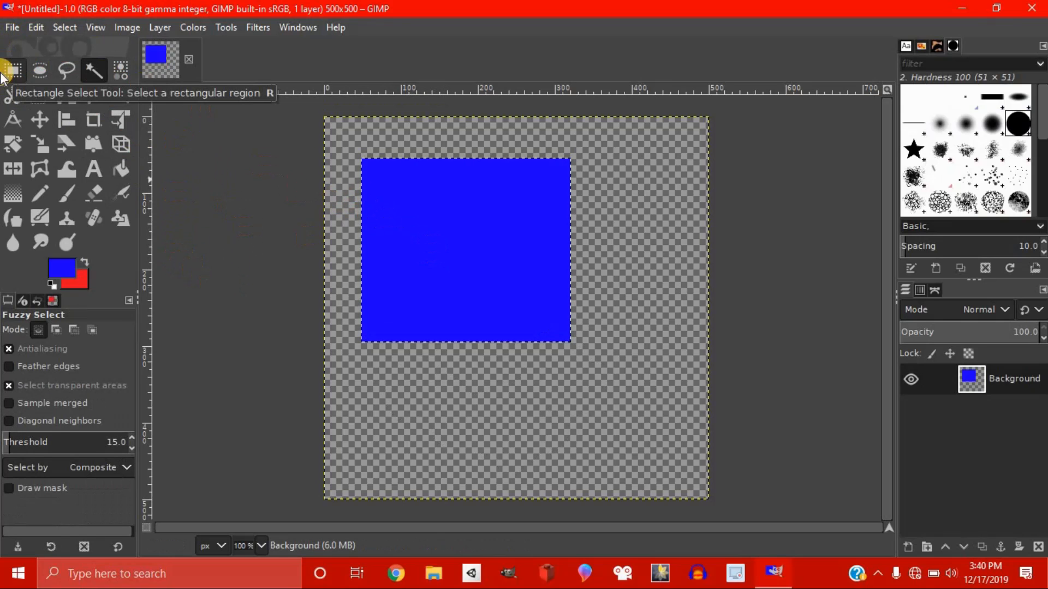
left_click(7, 71)
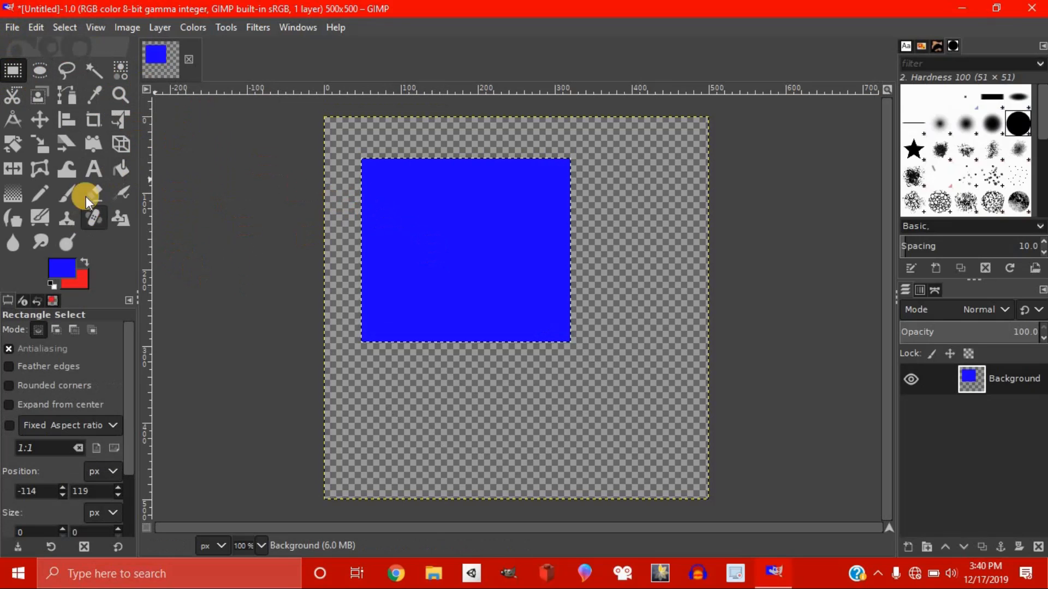
Step: Clear the current selection and draw an elliptical selection about 125 × 112 px below the blue rectangle
left_click(39, 70)
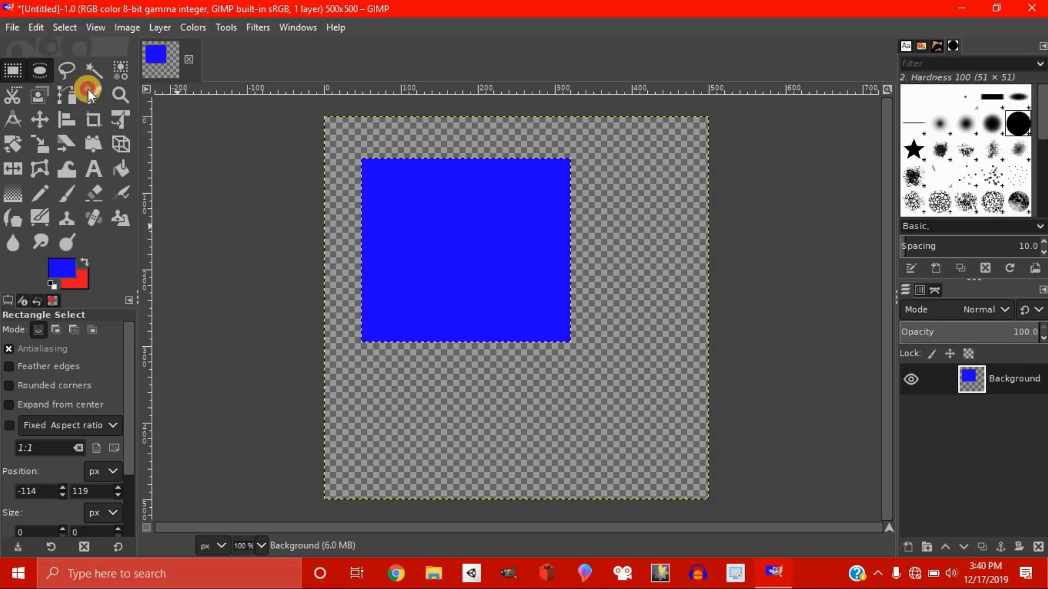
left_click(266, 260)
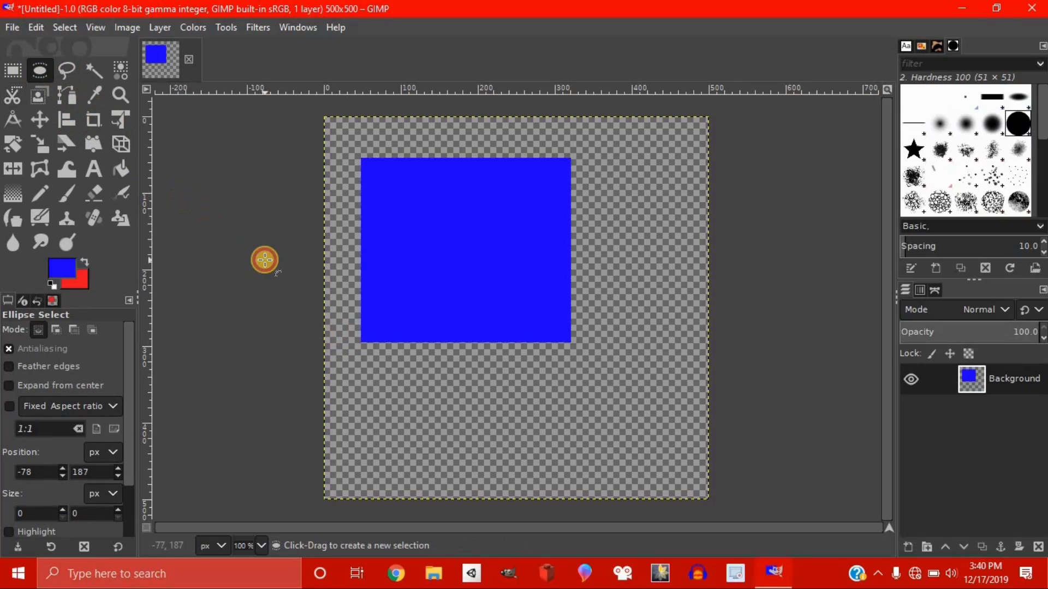
left_click_drag(389, 383, 484, 467)
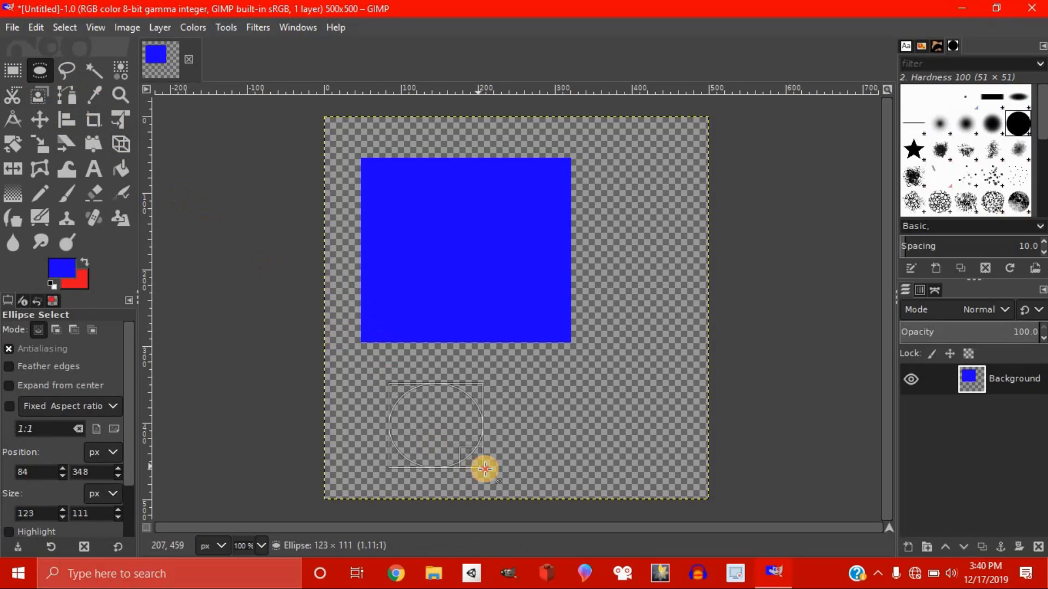
Step: Swap the foreground and background colors, bucket-fill the elliptical selection with red and clear the selection
left_click(86, 264)
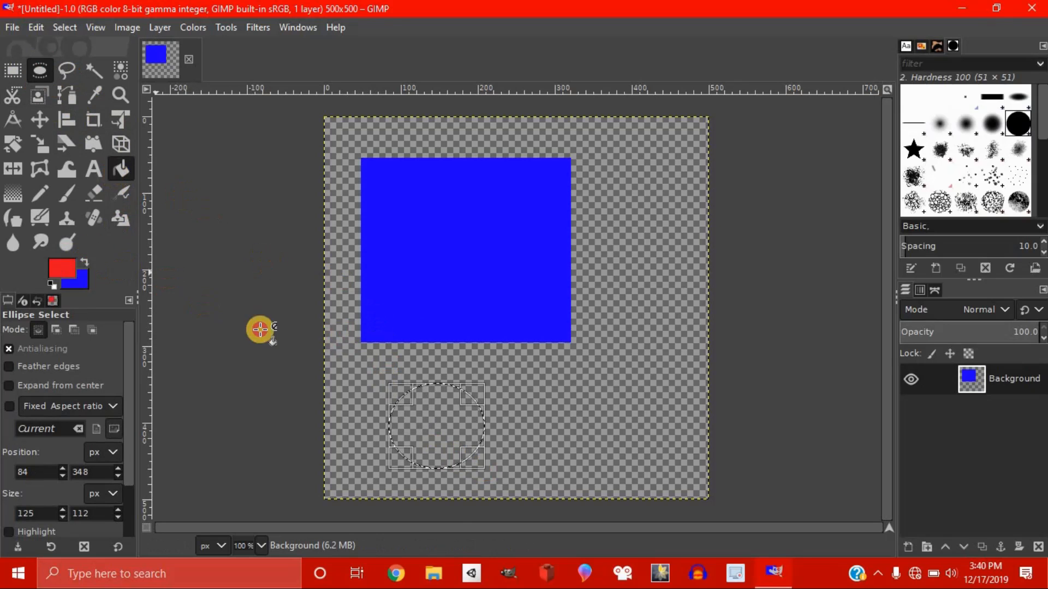
left_click(120, 170)
left_click(406, 435)
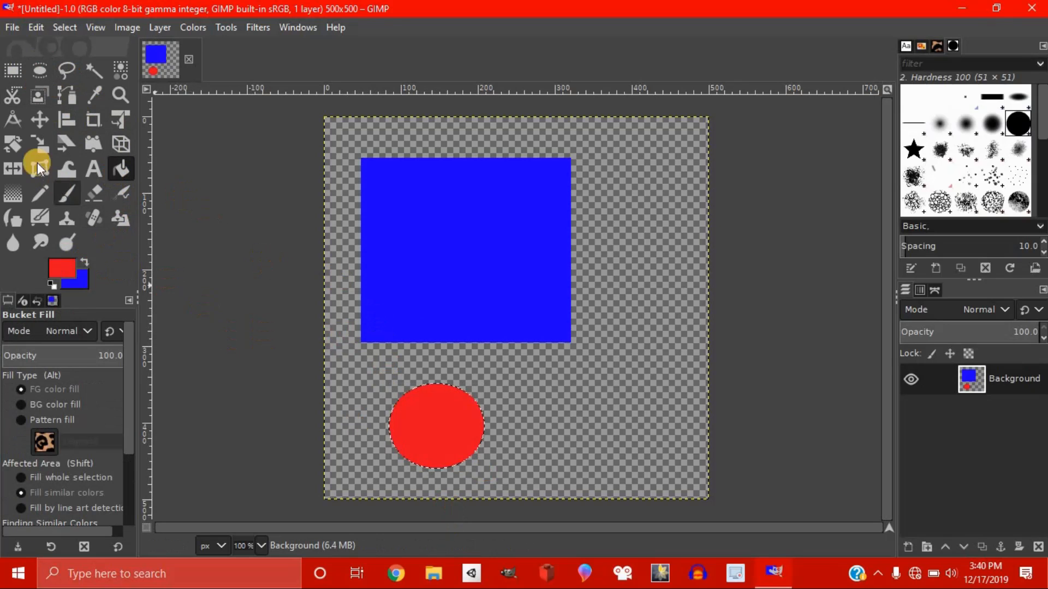
left_click(11, 71)
left_click(240, 308)
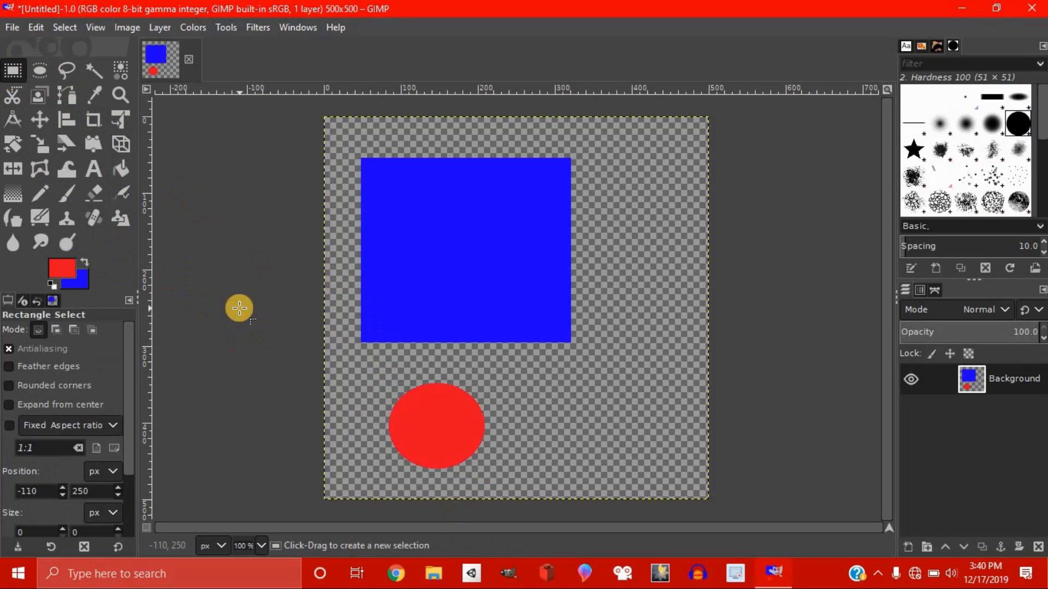
Step: Try Select by Color on the blue rectangle and clear the selection
left_click(119, 70)
left_click(409, 210)
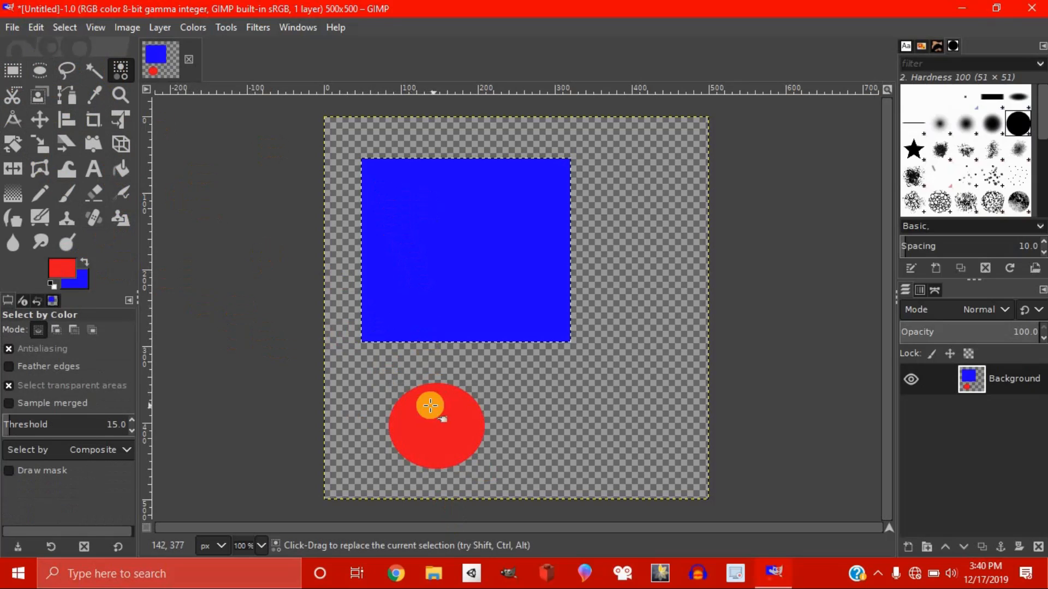
left_click(12, 70)
left_click(265, 278)
Step: Try Fuzzy Select on the red ellipse and on the blue rectangle, and clear the selection
left_click(112, 70)
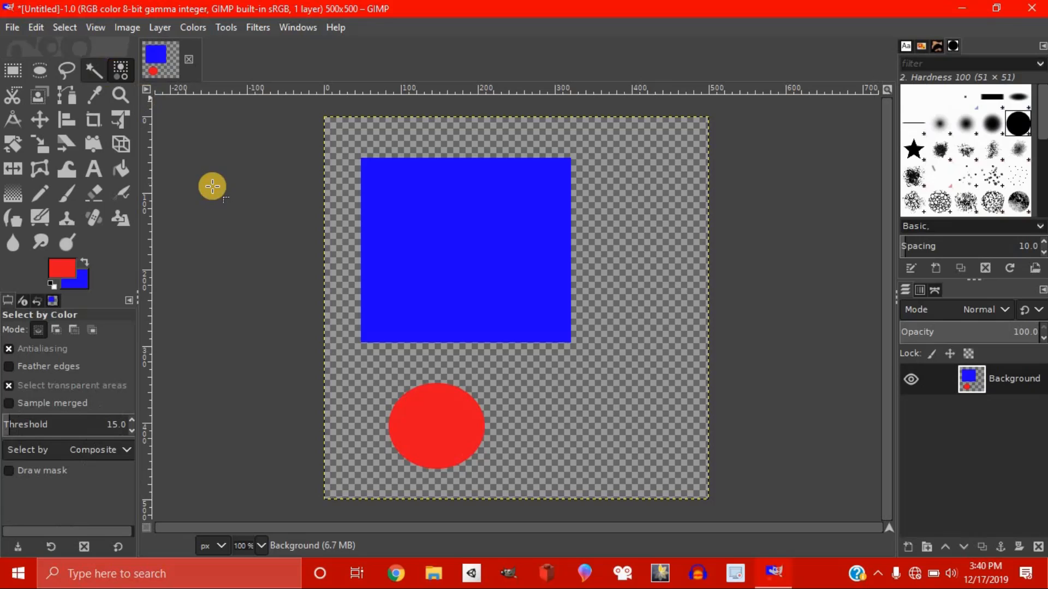
left_click(103, 74)
left_click(436, 451)
left_click(439, 261)
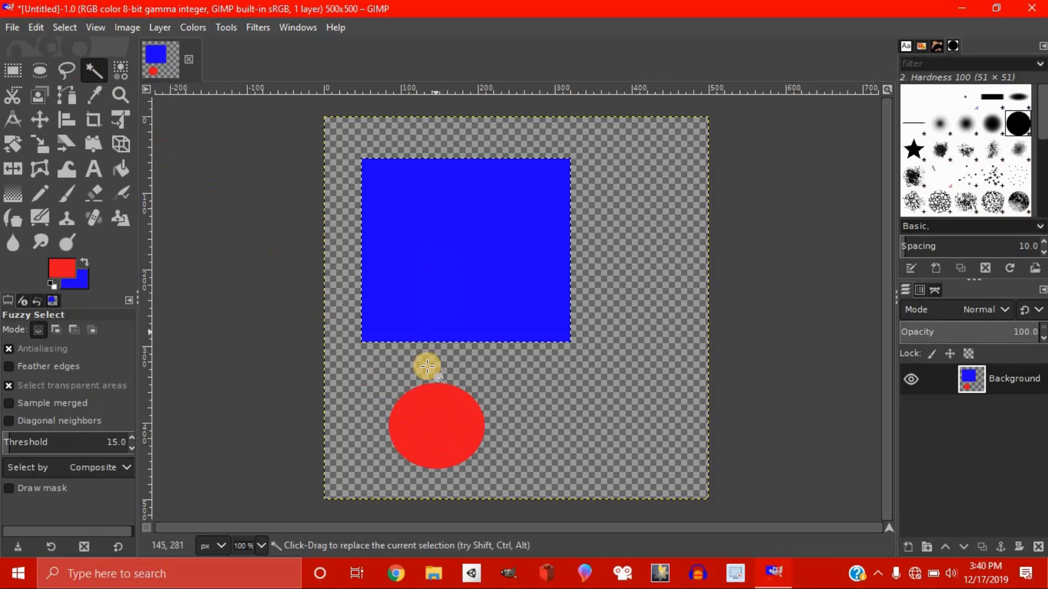
left_click(12, 70)
left_click(241, 324)
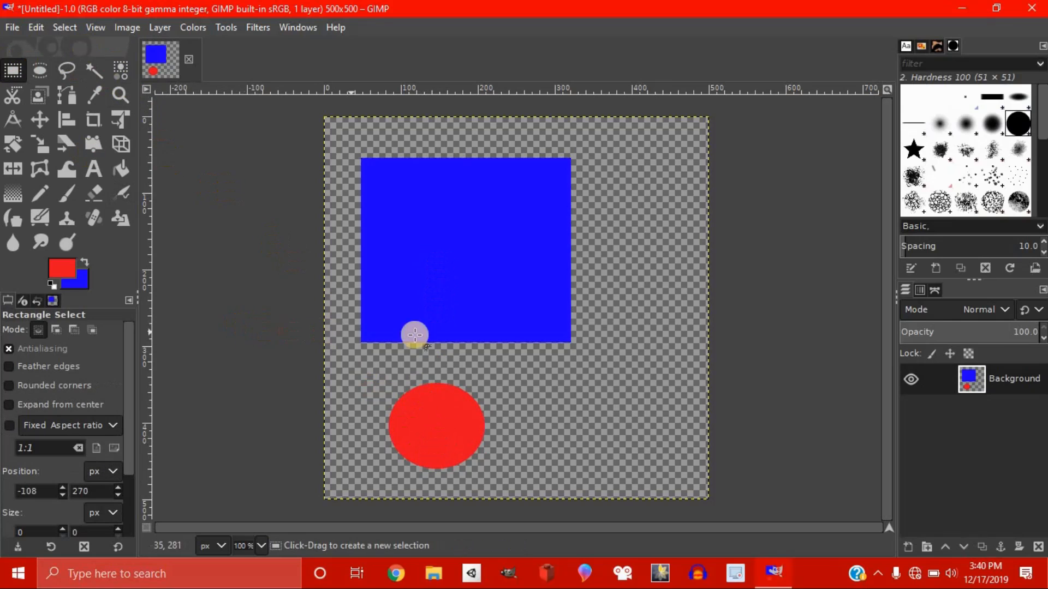
Step: Try tracing the red ellipse's edge with Scissors Select points and discard the unfinished outline
left_click(16, 101)
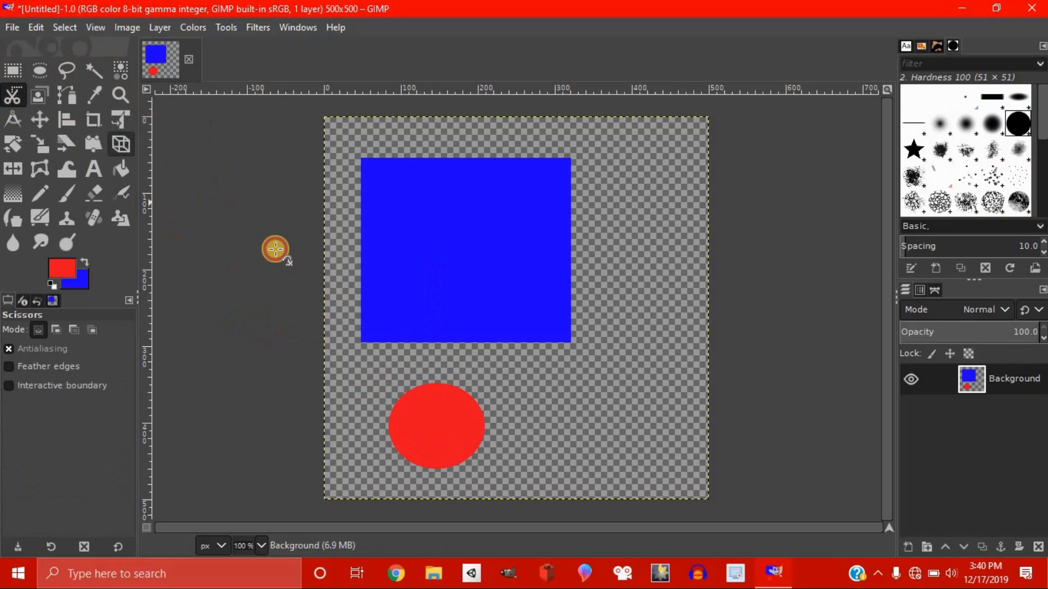
left_click(410, 391)
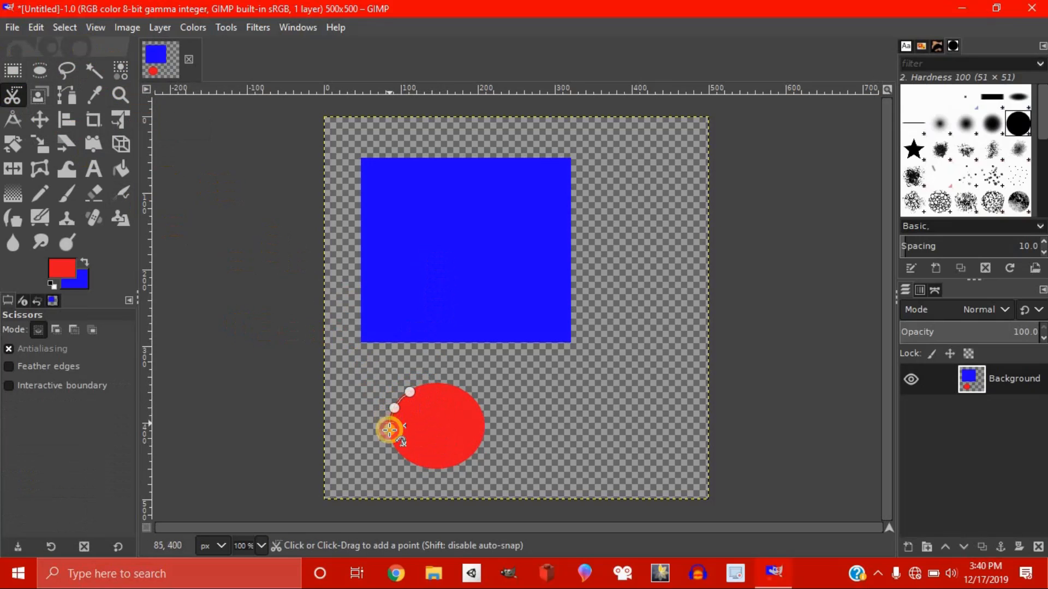
left_click(424, 465)
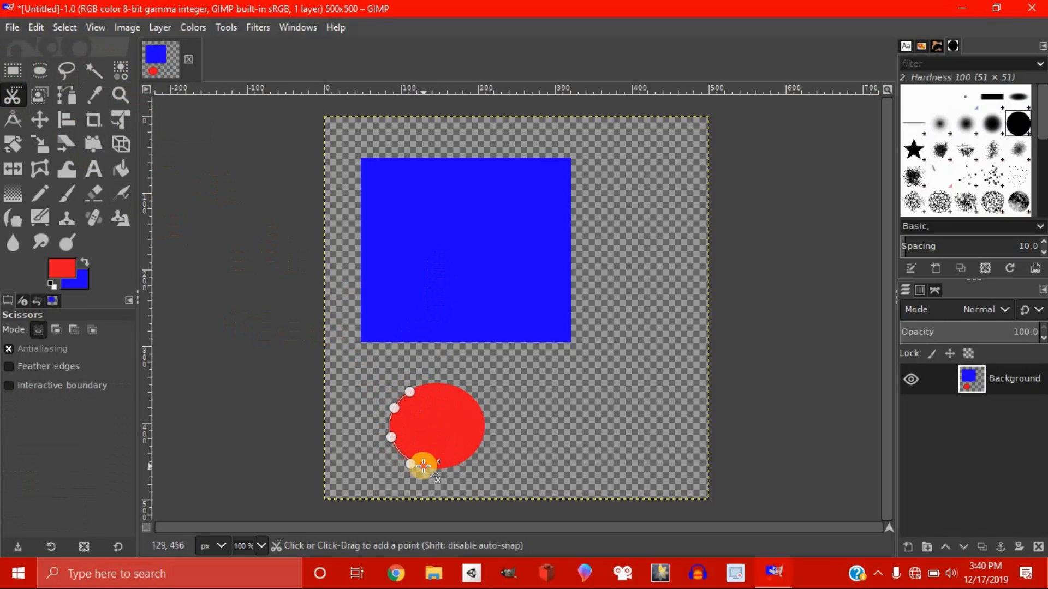
left_click(471, 449)
left_click(475, 415)
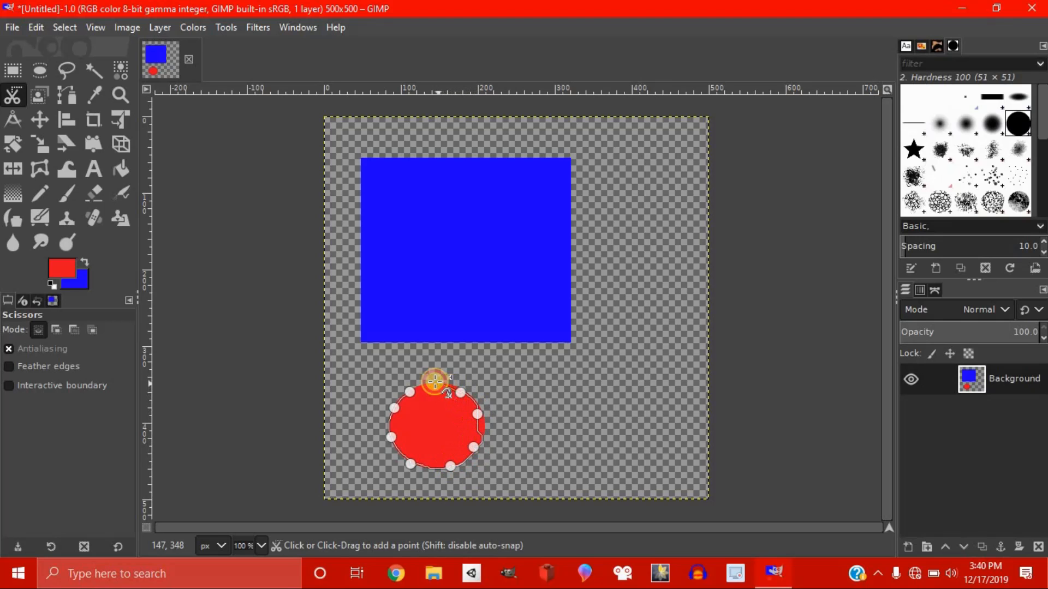
left_click(9, 67)
left_click(285, 325)
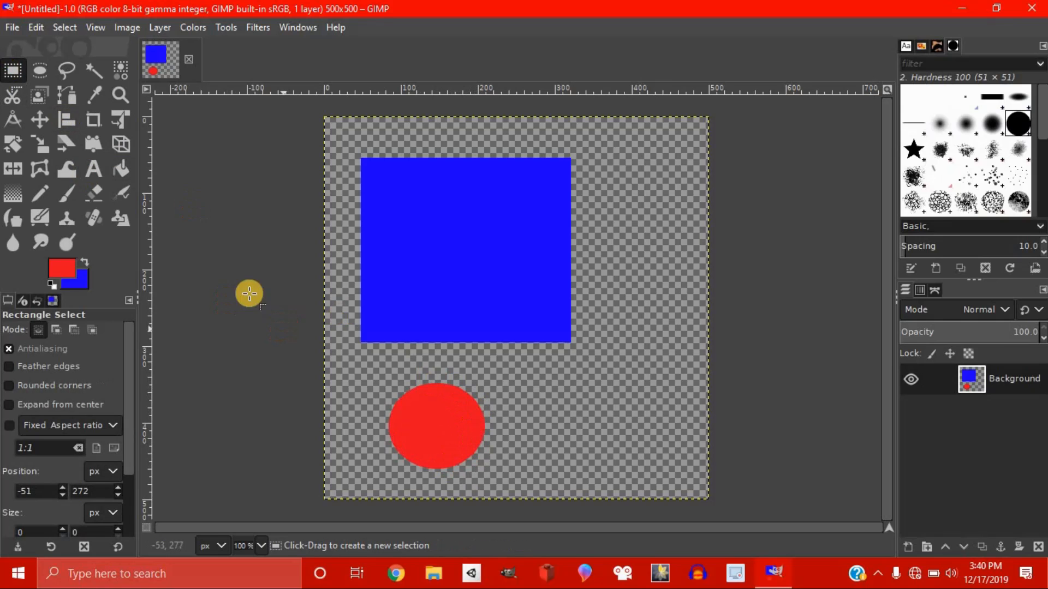
Step: Nudge the layer slightly to the left with the Move tool and crop the image to 403 × 442 px around both shapes
left_click(37, 127)
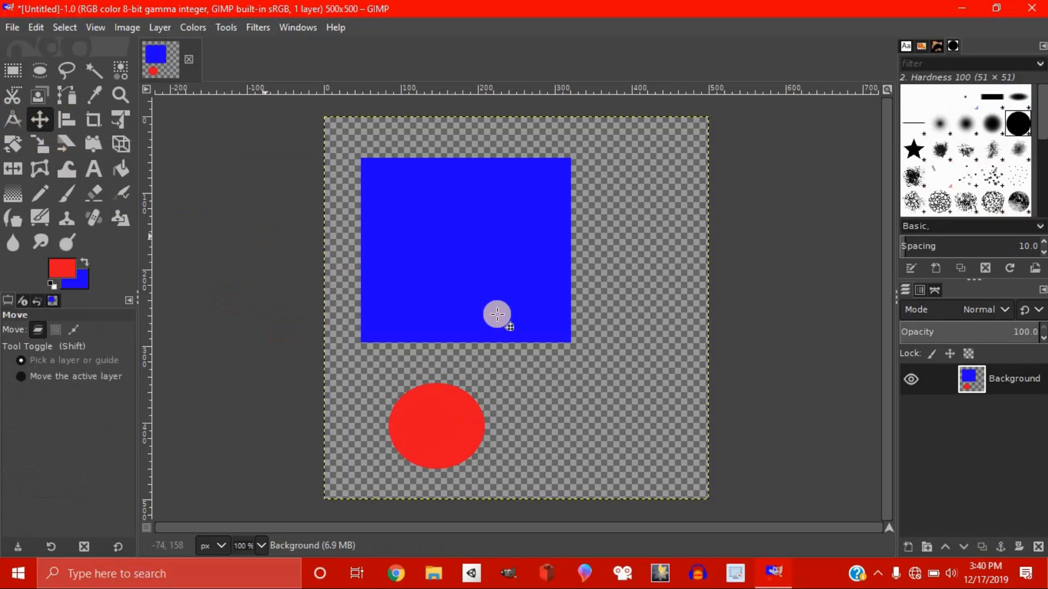
mouse_move(493, 287)
left_mouse_down()
mouse_move(480, 295)
mouse_move(493, 288)
left_mouse_up()
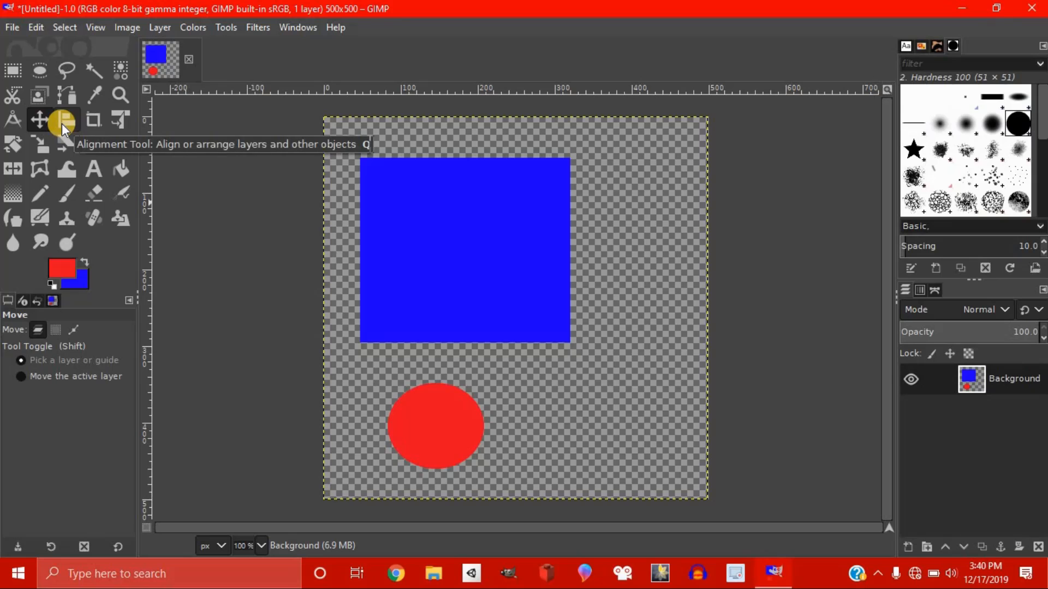
left_click(85, 123)
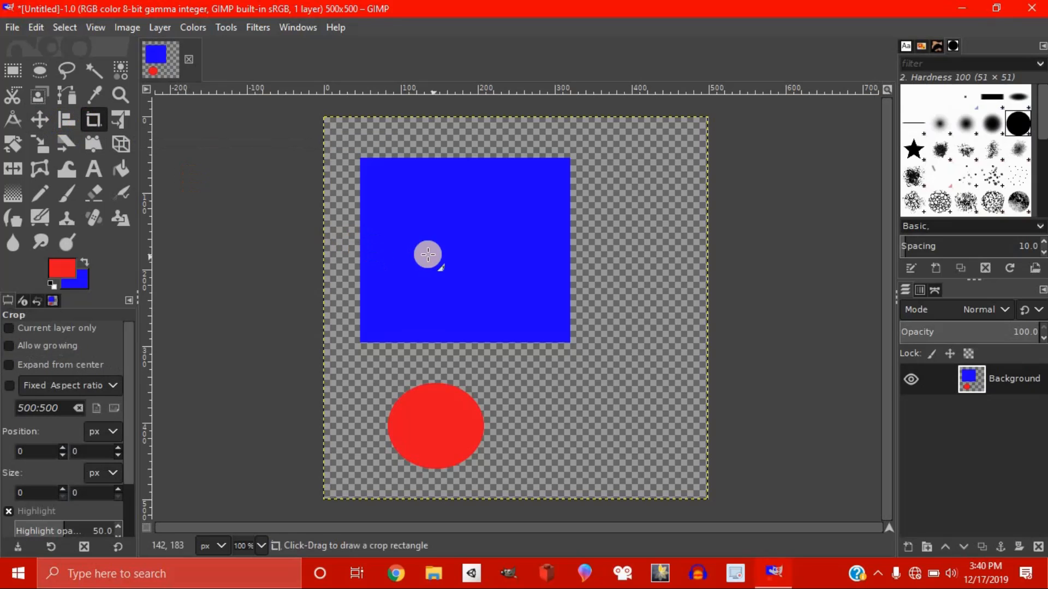
left_click_drag(349, 144, 661, 483)
left_click(455, 305)
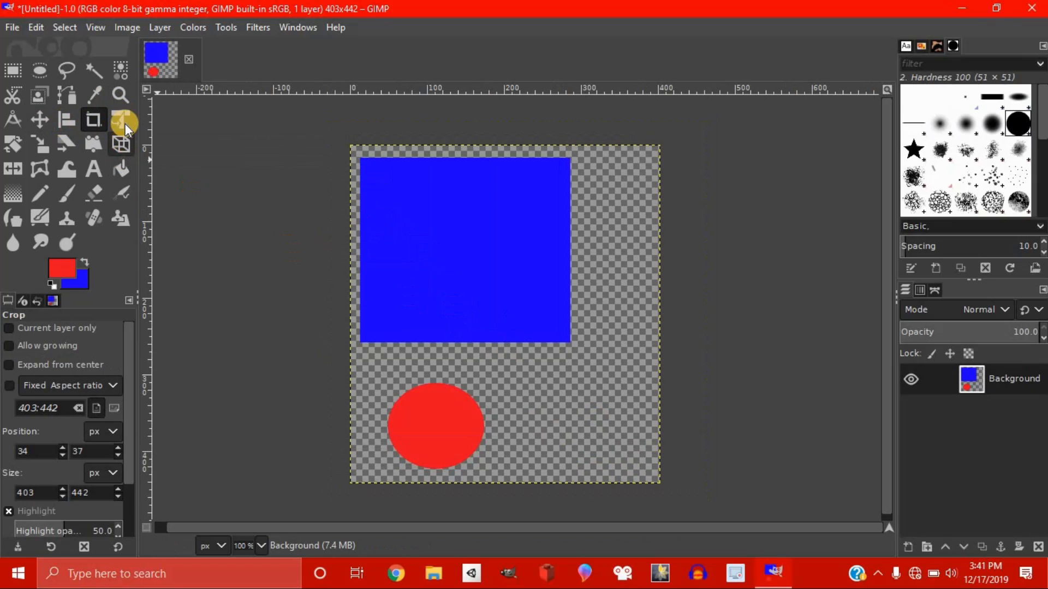
Step: Try slightly scaling and shearing the layer with Unified Transform and reset the transformation
left_click(125, 122)
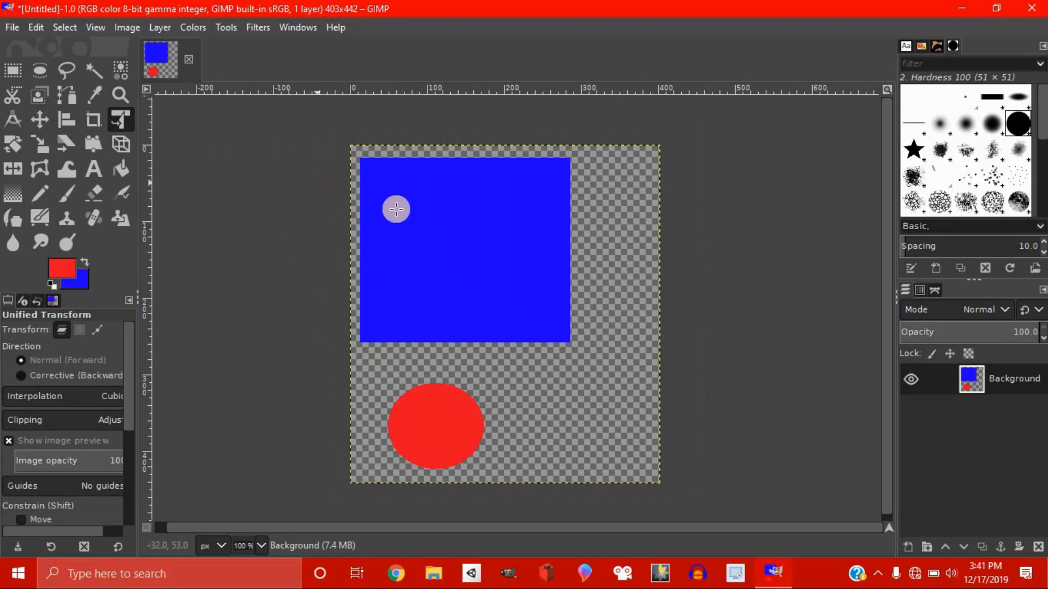
left_click(421, 213)
mouse_move(505, 148)
left_mouse_down()
mouse_move(508, 178)
mouse_move(505, 143)
left_mouse_up()
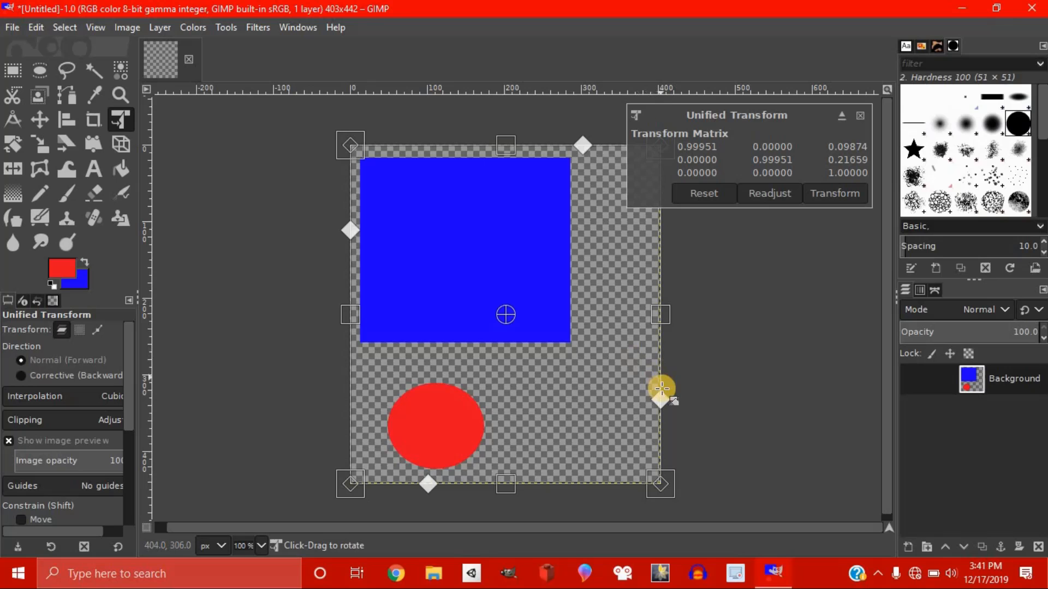
left_click_drag(661, 399, 587, 391)
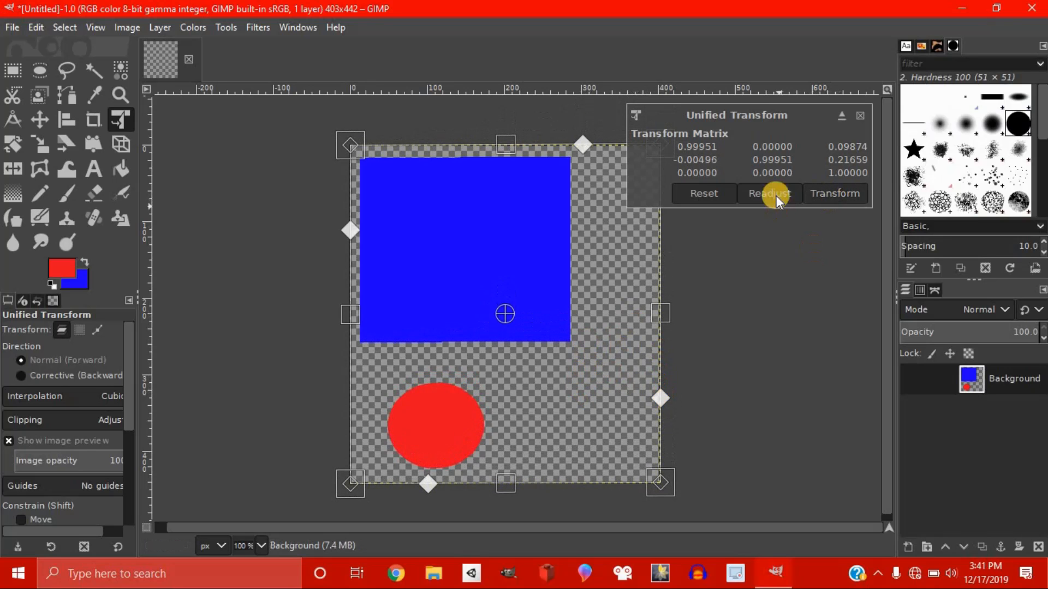
left_click(696, 194)
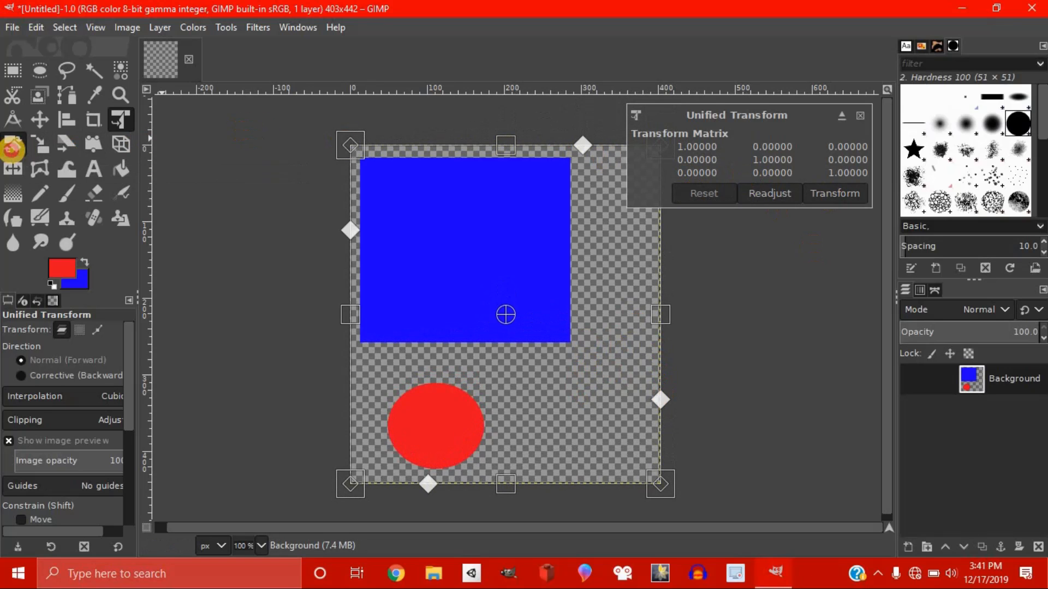
Step: Rotate the layer by 45 degrees
left_click(12, 150)
left_click_drag(519, 293, 521, 294)
left_click_drag(517, 226, 630, 206)
left_click_drag(797, 154, 791, 154)
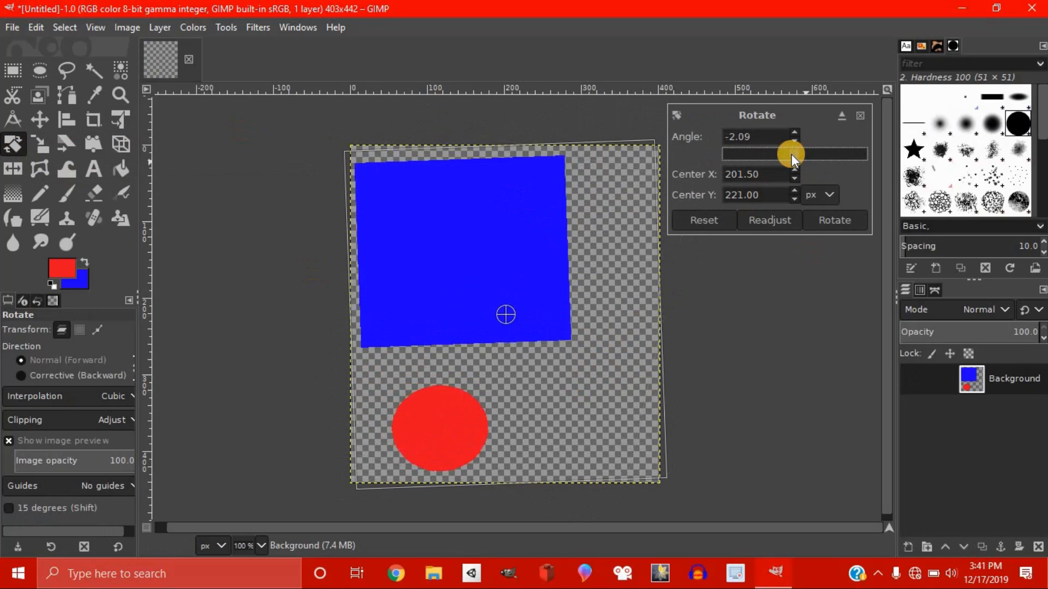
left_click(723, 131)
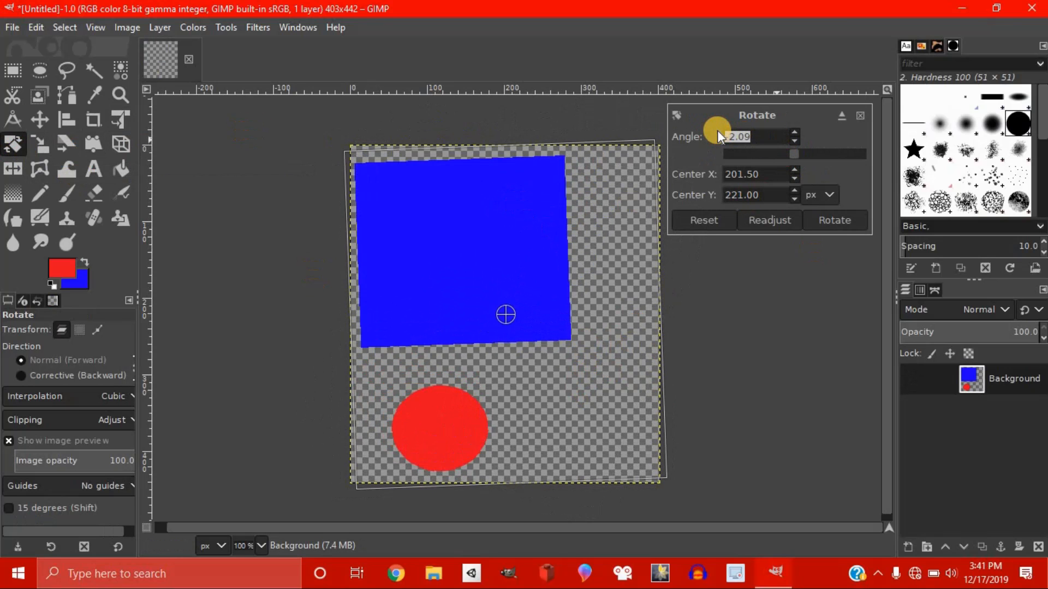
type("45")
left_click(844, 219)
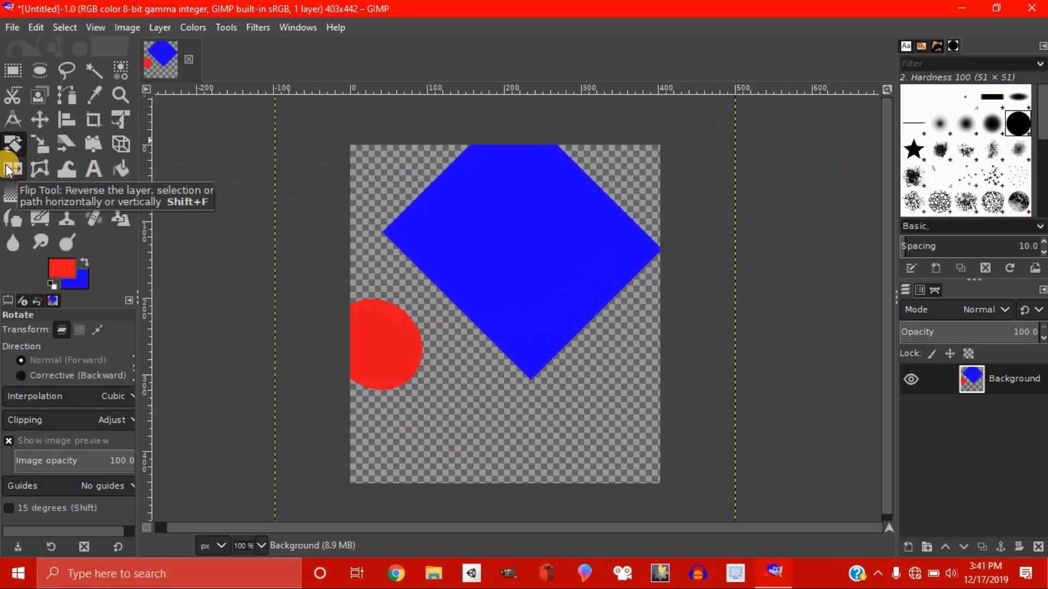
Step: Create a new image 403 × 442 px in size
left_click(9, 27)
left_click(10, 27)
left_click(14, 28)
left_click(43, 49)
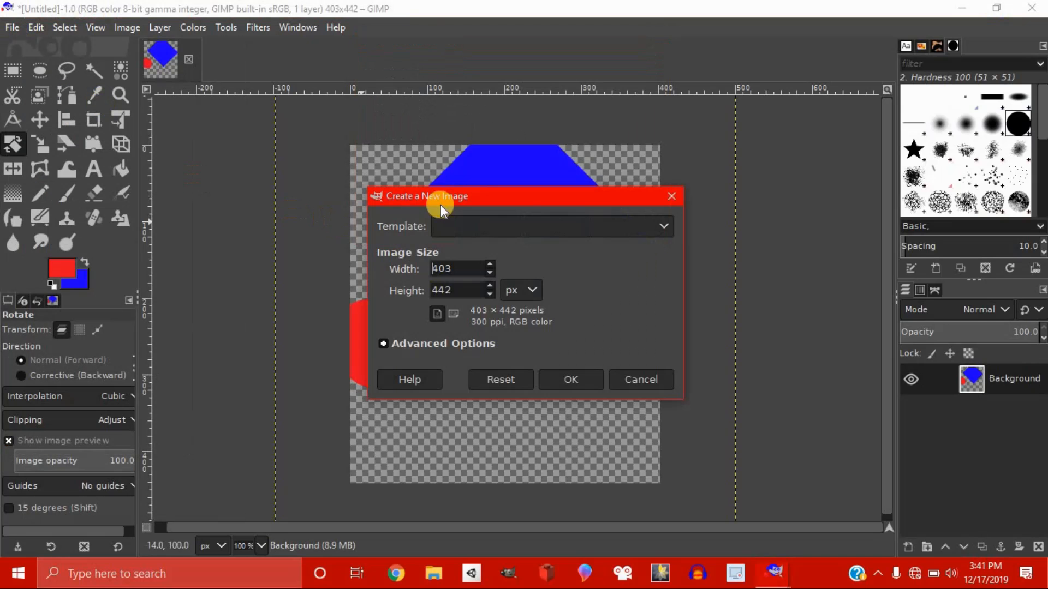
left_click(581, 381)
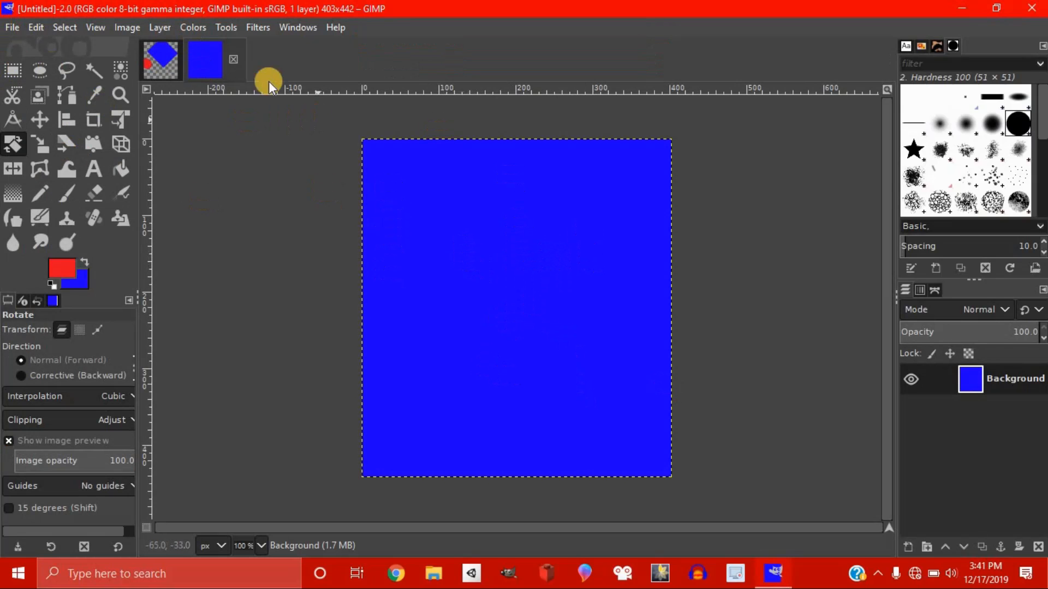
Step: Add an alpha channel to the new image's Background layer
left_click(160, 27)
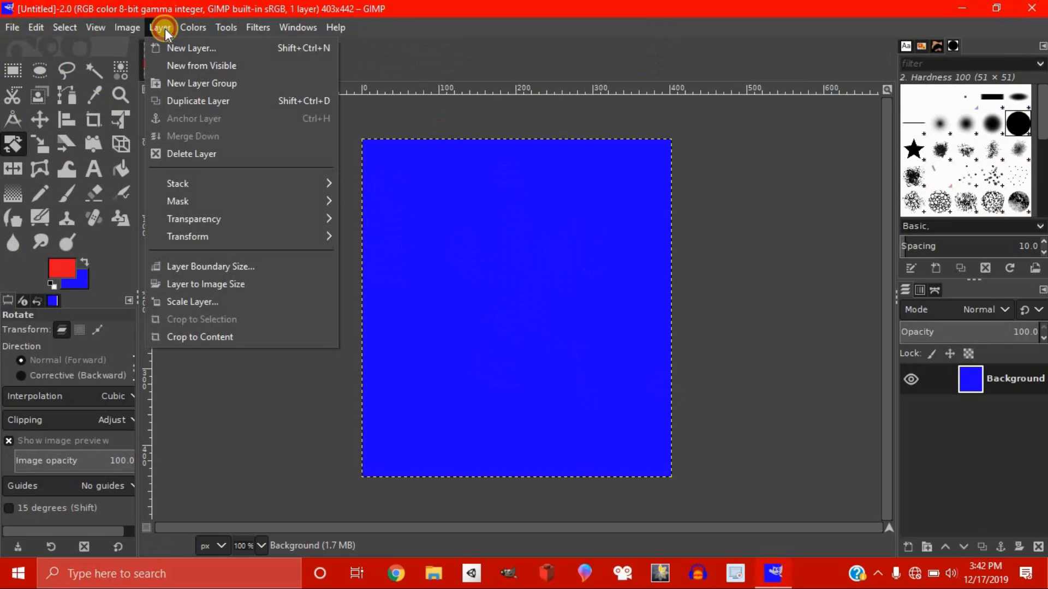
mouse_move(206, 221)
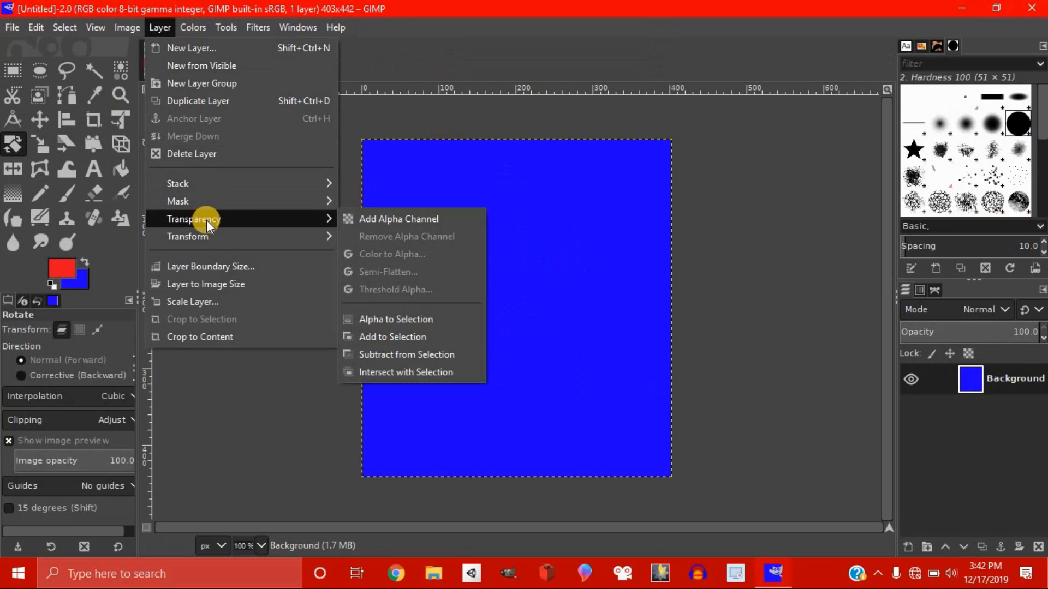
left_click(390, 219)
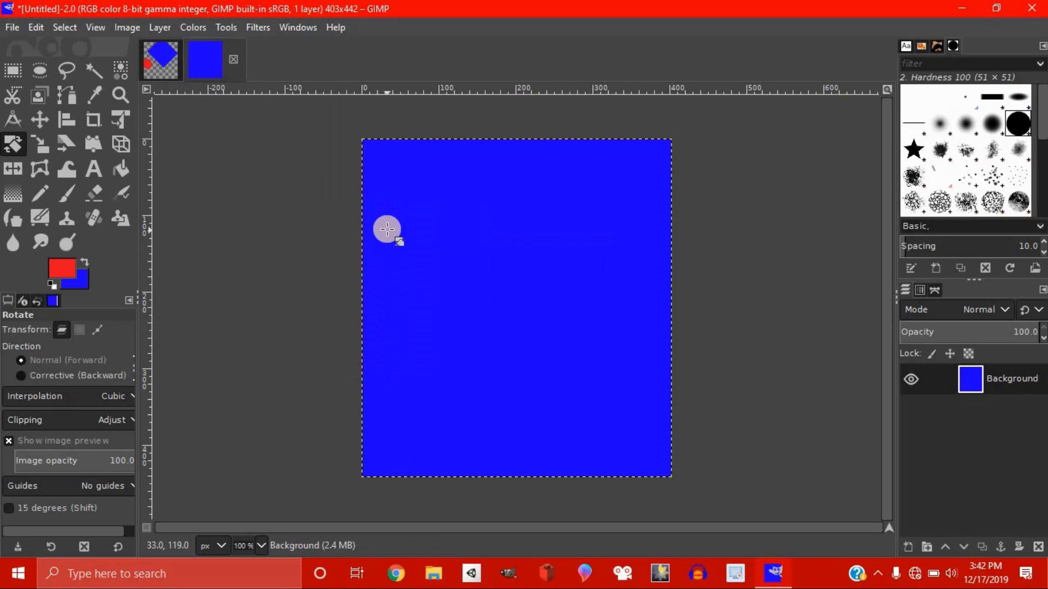
Step: Select the blue background by color, delete it and switch to Rectangle Select to clear the selection
left_click(120, 69)
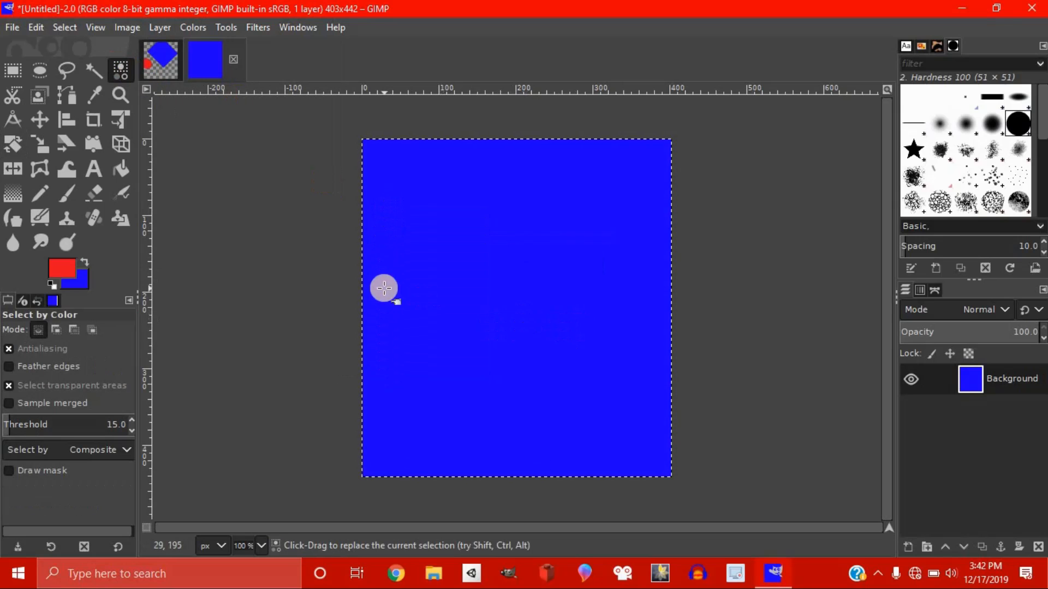
left_click(391, 287)
key("Delete")
left_click(13, 70)
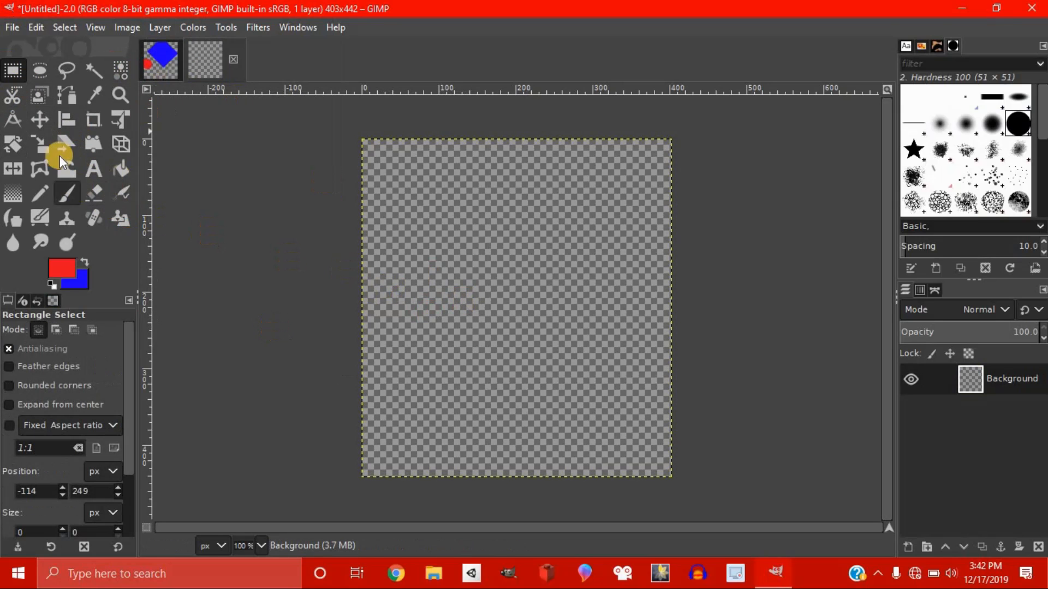
Step: Paint a large red L shape in the middle of the empty image with the Paintbrush
left_click(68, 194)
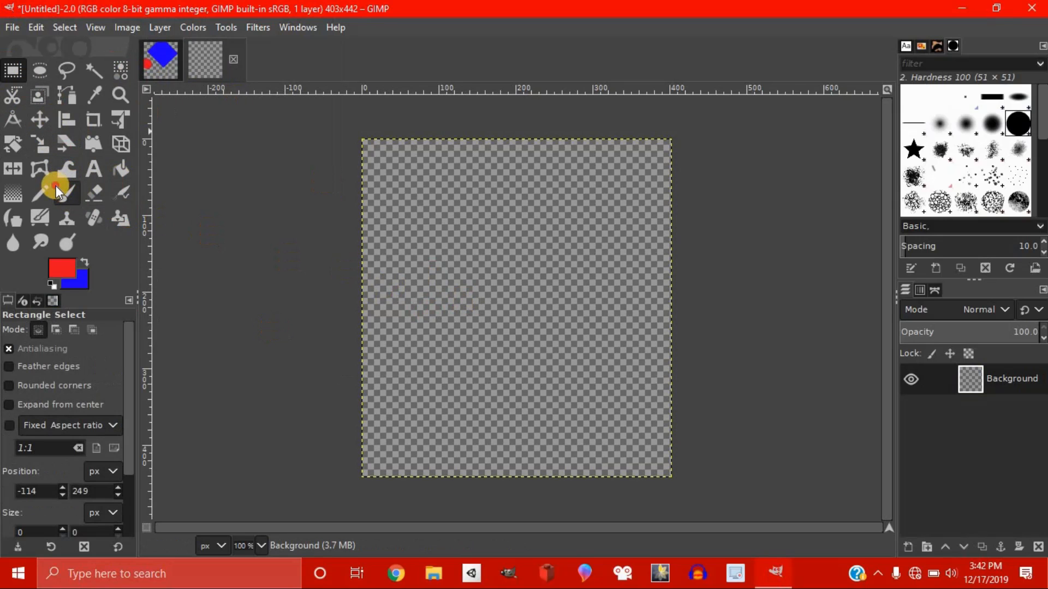
left_click(469, 212)
mouse_move(470, 291)
left_mouse_down()
mouse_move(470, 359)
mouse_move(578, 359)
left_mouse_up()
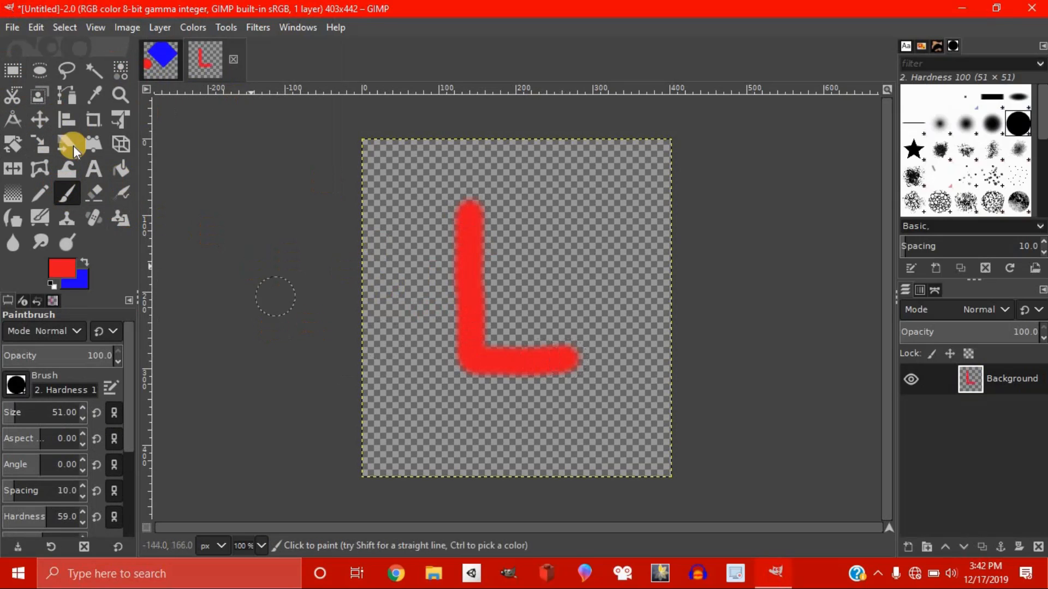
Step: Flip the painted L horizontally back and forth with the Flip tool, ending in its original orientation
left_click(12, 167)
left_click(522, 291)
left_click(523, 291)
left_click(522, 291)
left_click(523, 291)
left_click(522, 290)
left_click(523, 291)
left_click(522, 291)
left_click(522, 290)
left_click(523, 291)
left_click(523, 291)
left_click(523, 289)
left_click(523, 289)
Step: Switch to the image with the blue diamond and merge its visible layers, expanded as necessary
left_click(162, 65)
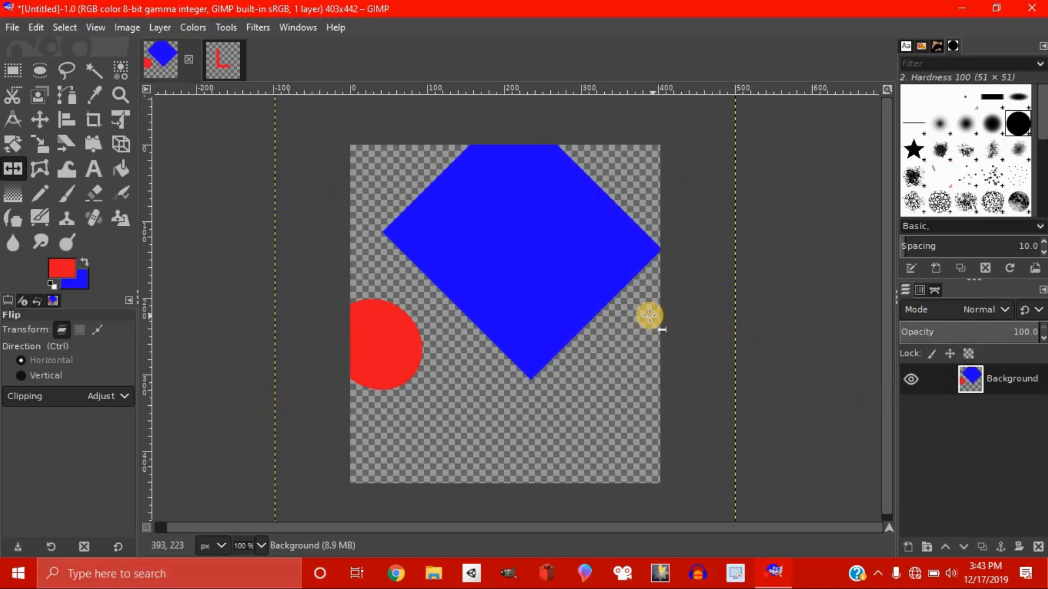
right_click(1001, 381)
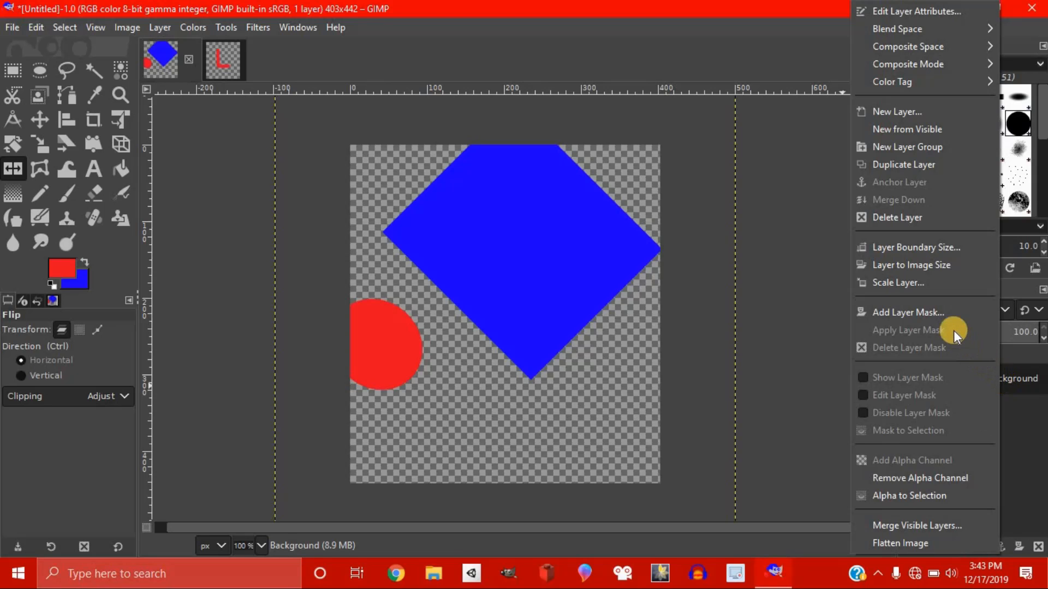
left_click(901, 524)
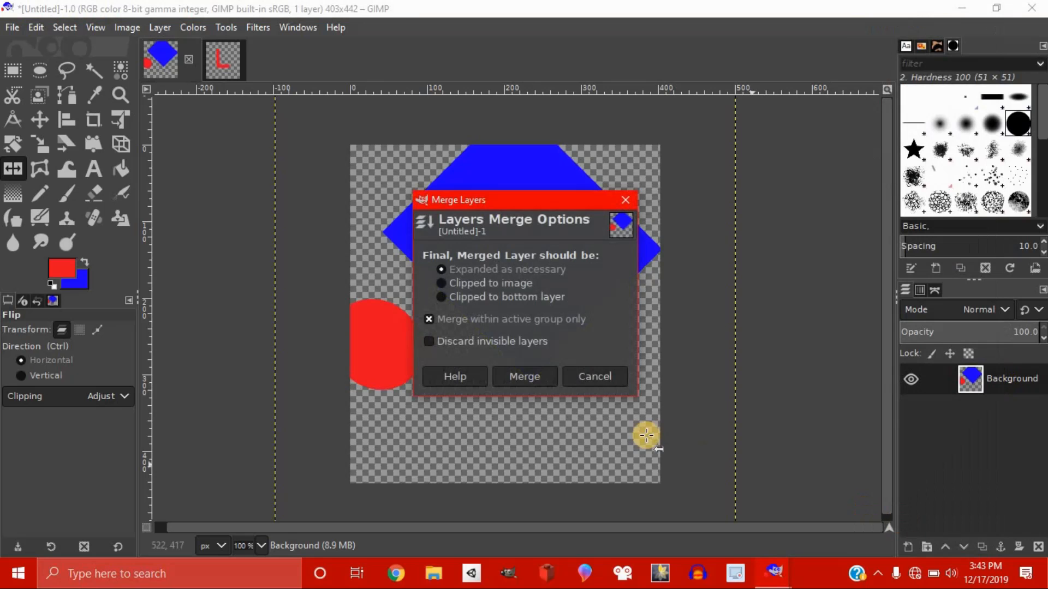
left_click(514, 375)
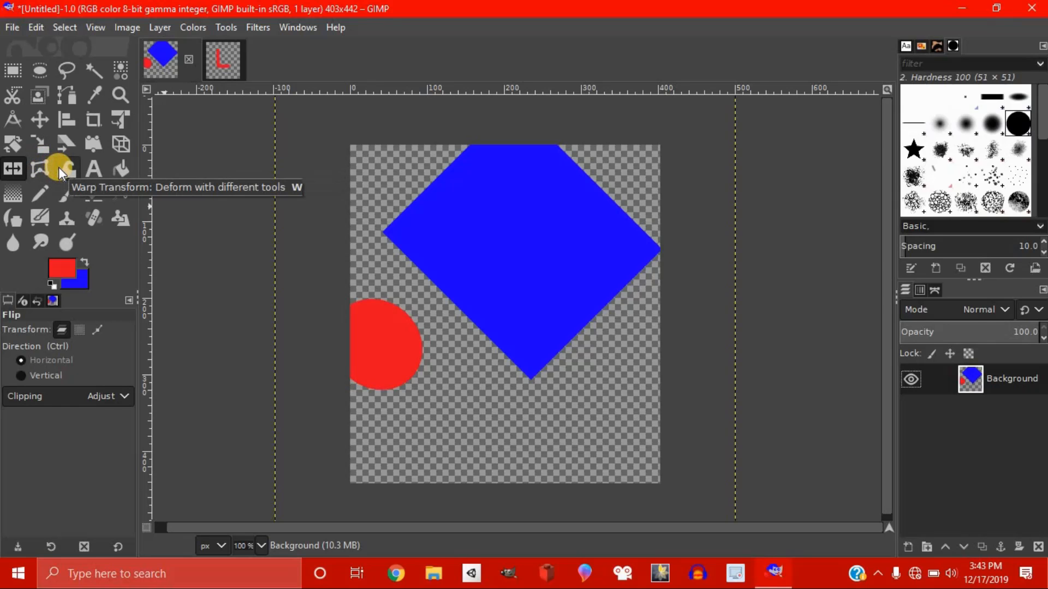
Step: Add a text box reading "Text" over the upper-left part of the blue diamond
left_click(87, 169)
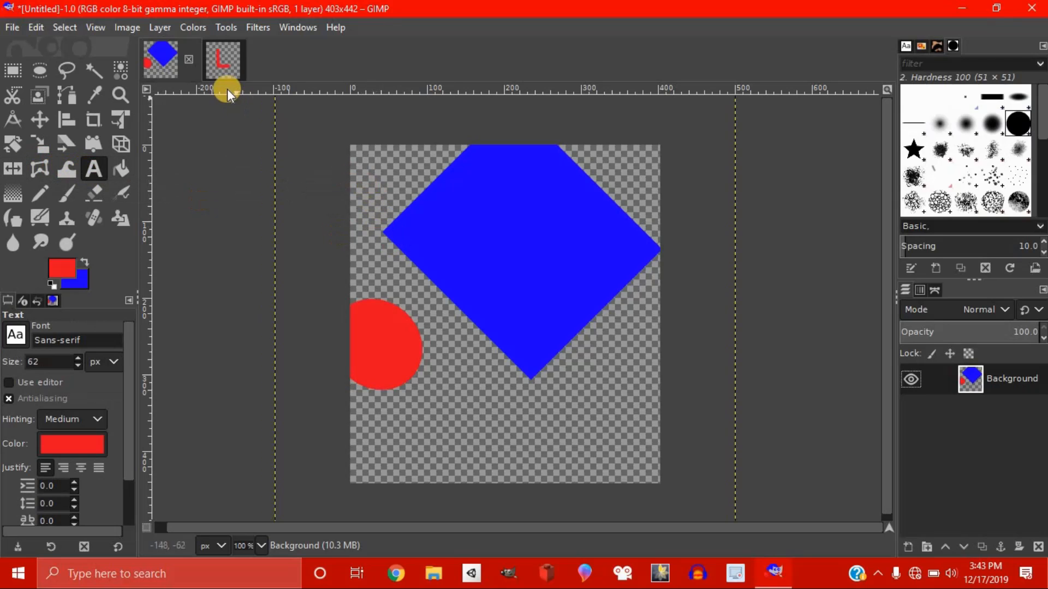
left_click_drag(371, 176, 515, 249)
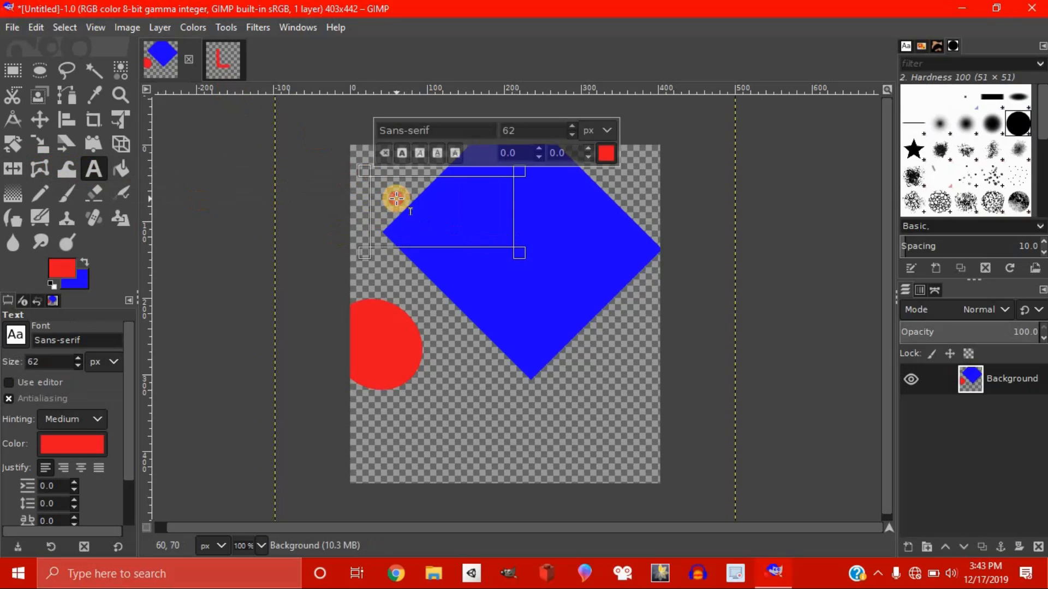
type("Text")
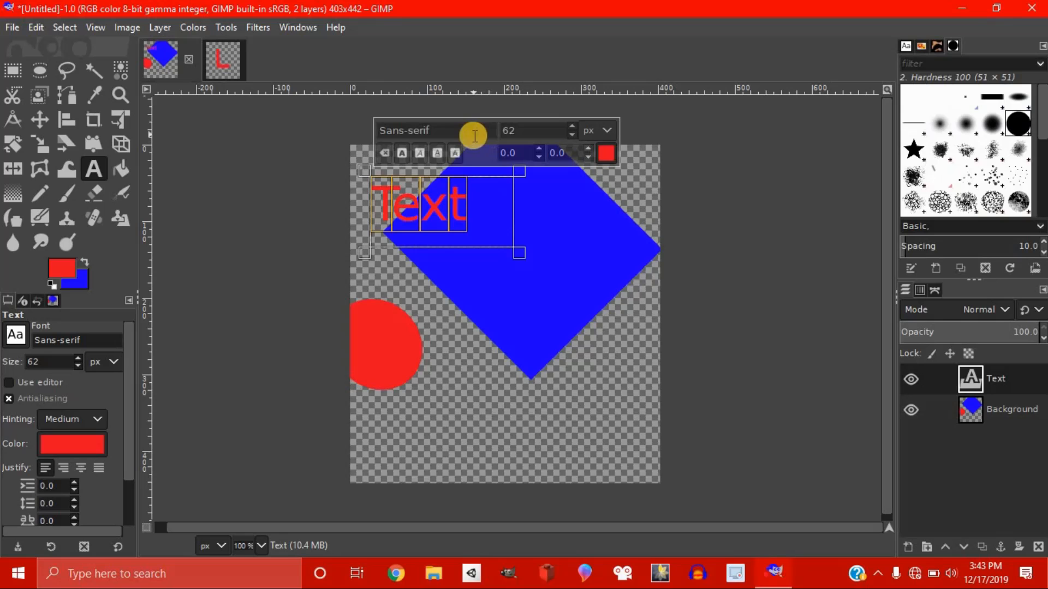
Step: Change the font of the new text to HP Simplified Light
left_click_drag(439, 130, 345, 118)
type("hp")
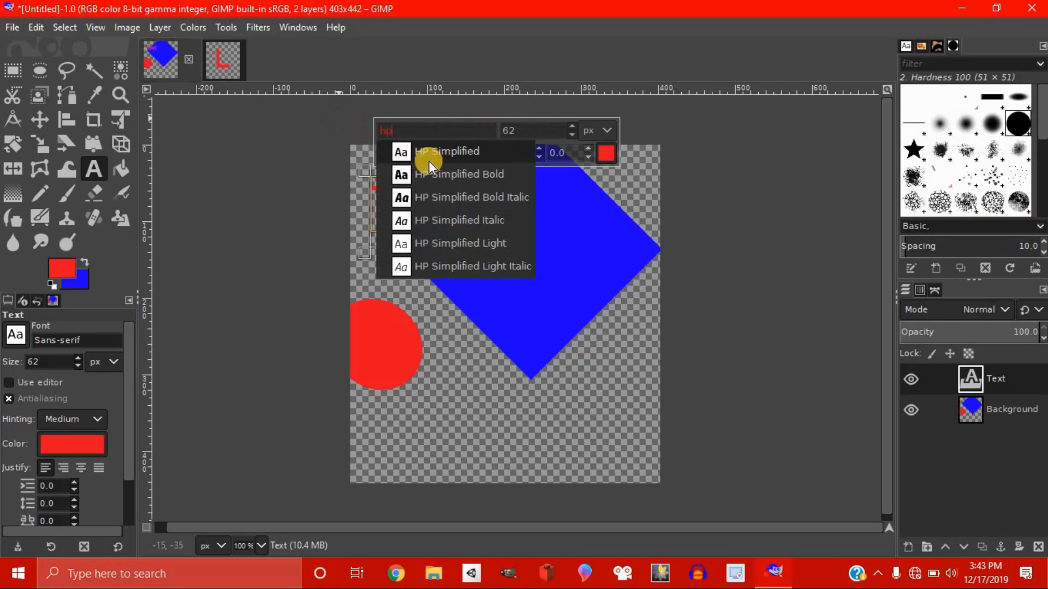
left_click(453, 240)
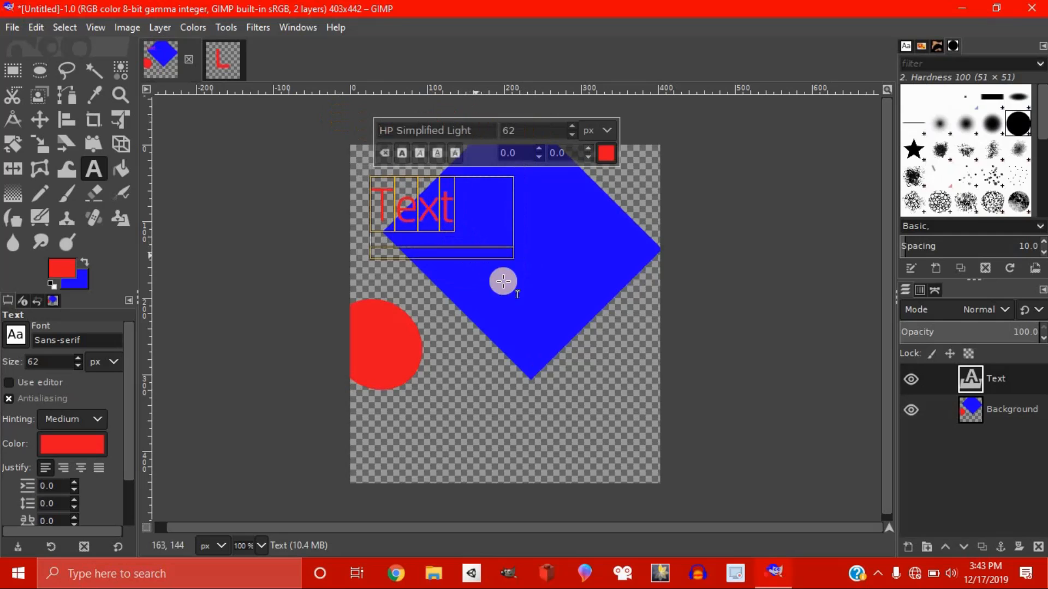
Step: Resize the text box by its edges and corners so the text sits near the middle of the blue diamond
left_click(519, 305)
left_click(417, 212)
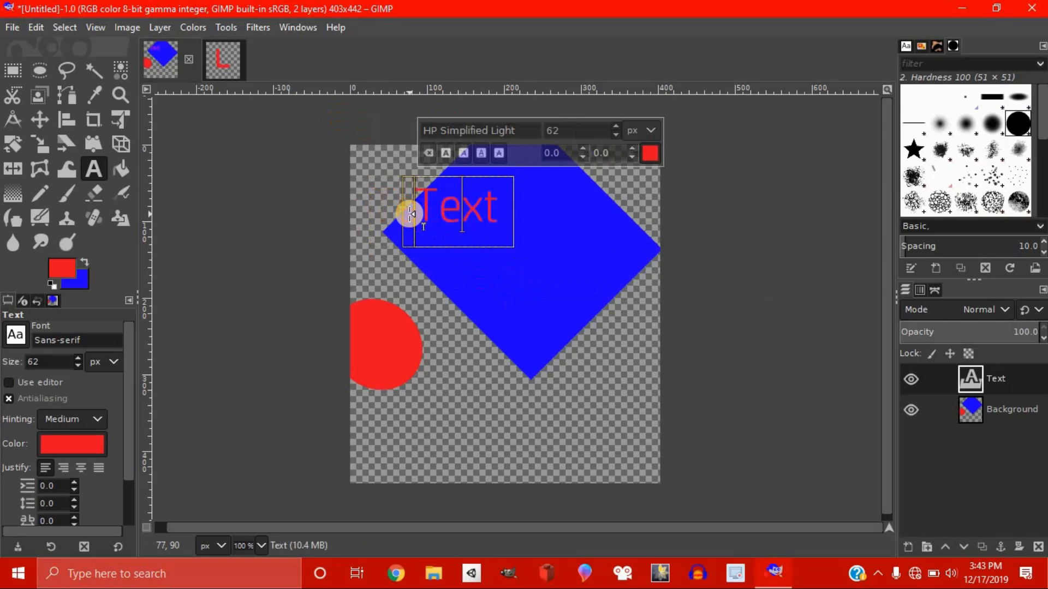
left_click_drag(412, 214, 448, 166)
left_click_drag(463, 248, 457, 290)
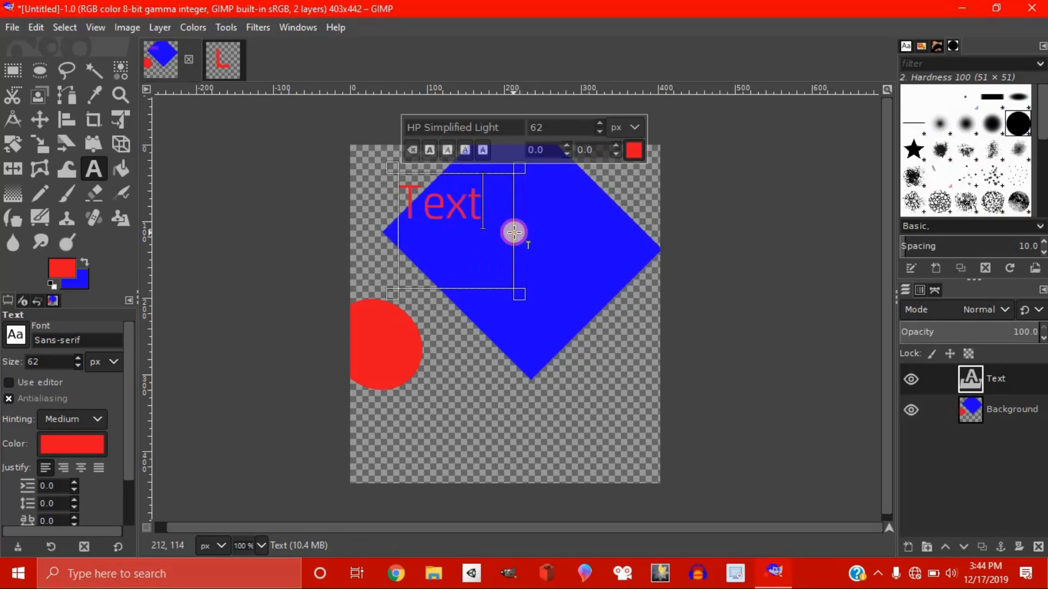
left_click_drag(519, 229, 555, 230)
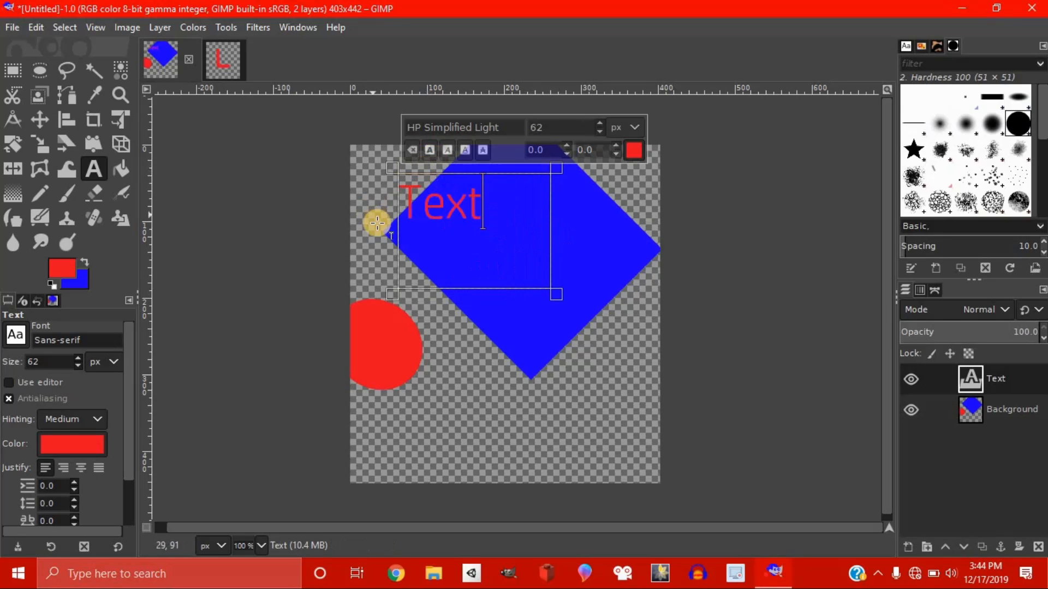
left_click_drag(419, 215, 484, 225)
left_click(218, 226)
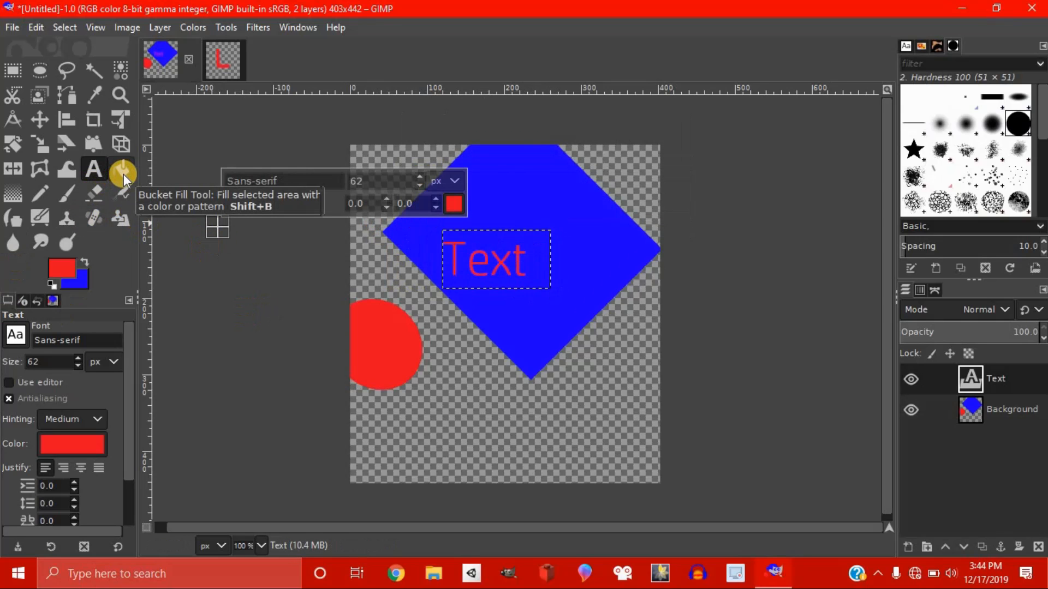
Step: Switch to the image with the painted L and select the red L by color
left_click(21, 200)
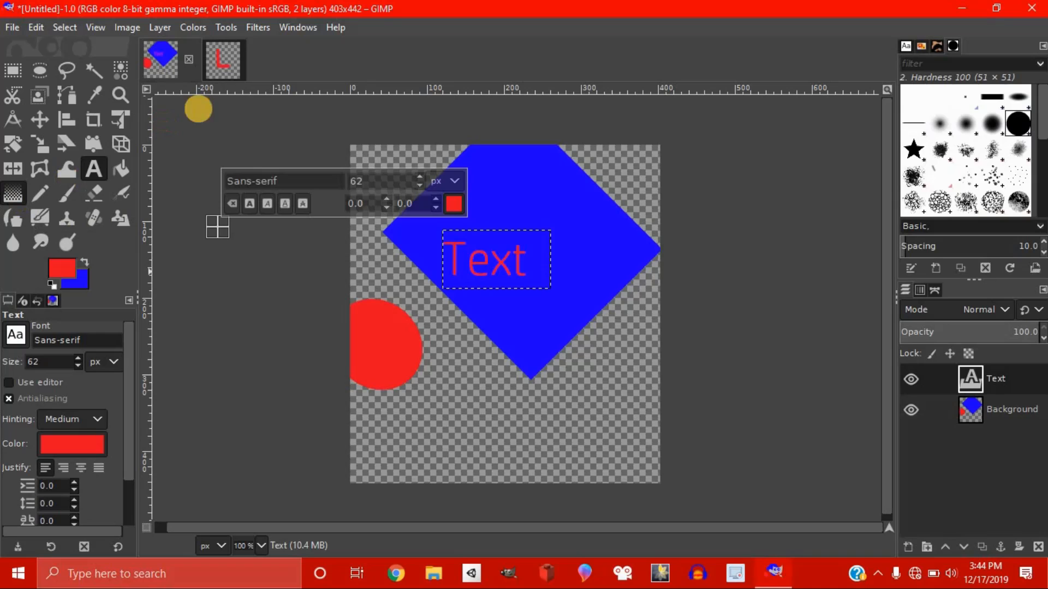
left_click(227, 51)
left_click(122, 74)
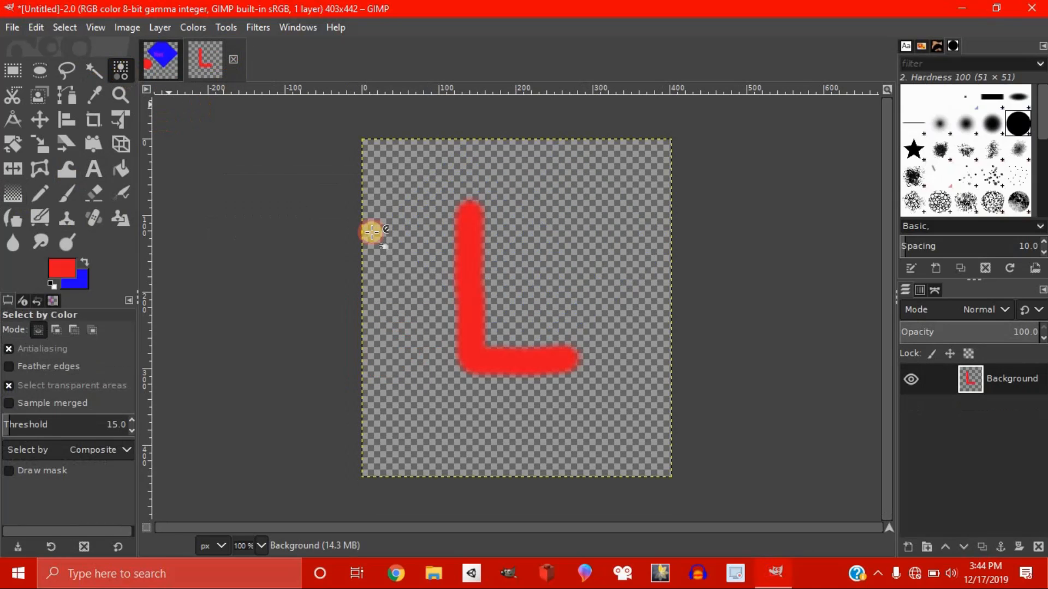
left_click(476, 312)
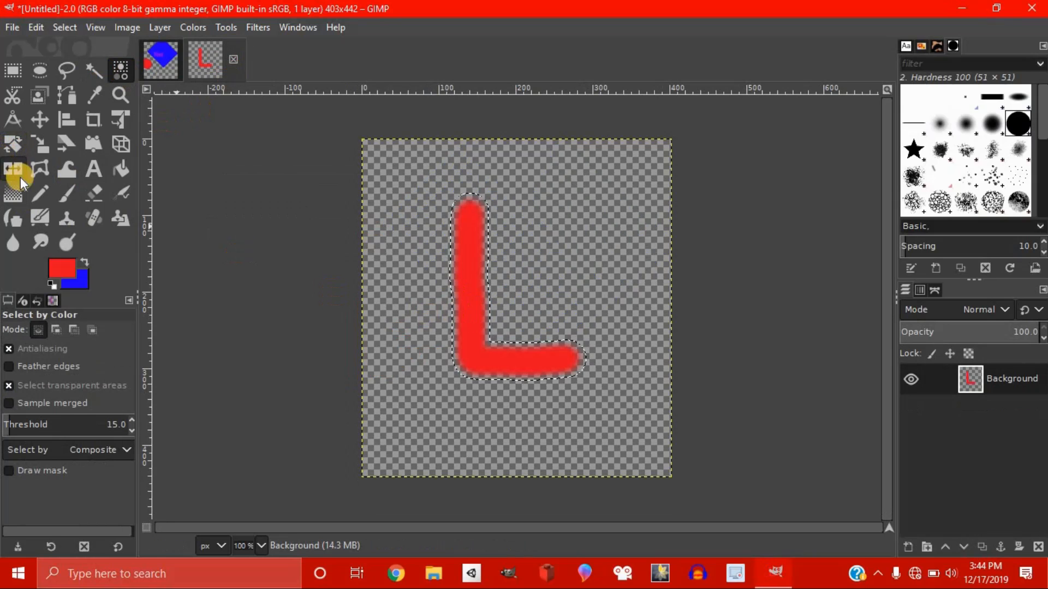
Step: Draw a linear gradient down the selected L, from the top of its stem to its lower corner
left_click(17, 187)
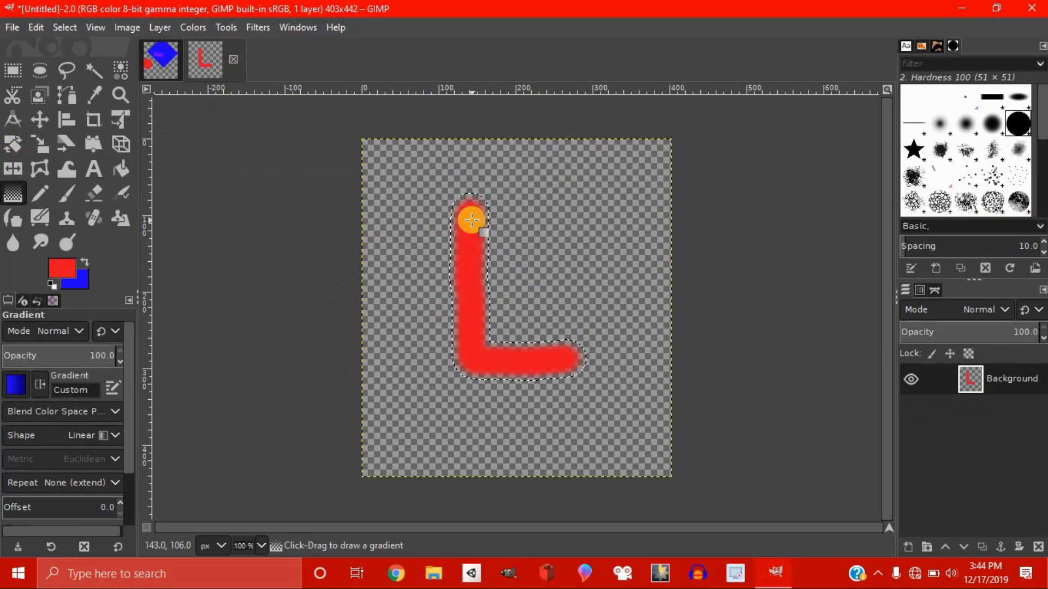
left_click_drag(467, 217, 468, 228)
left_click_drag(470, 319, 468, 354)
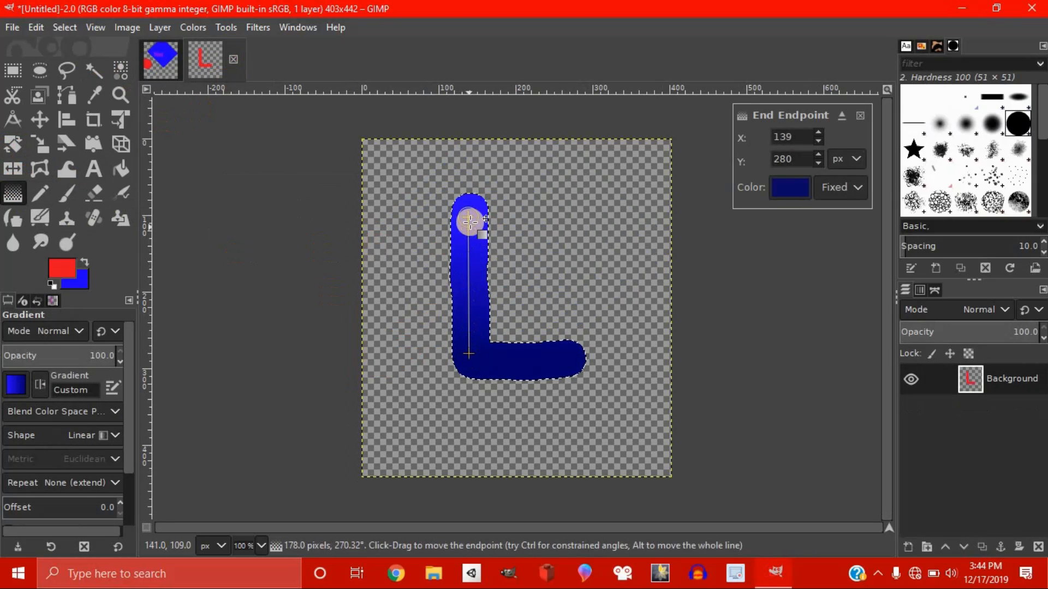
Step: Set the color of the gradient's start endpoint to bright red, ff2c2c
left_click(467, 216)
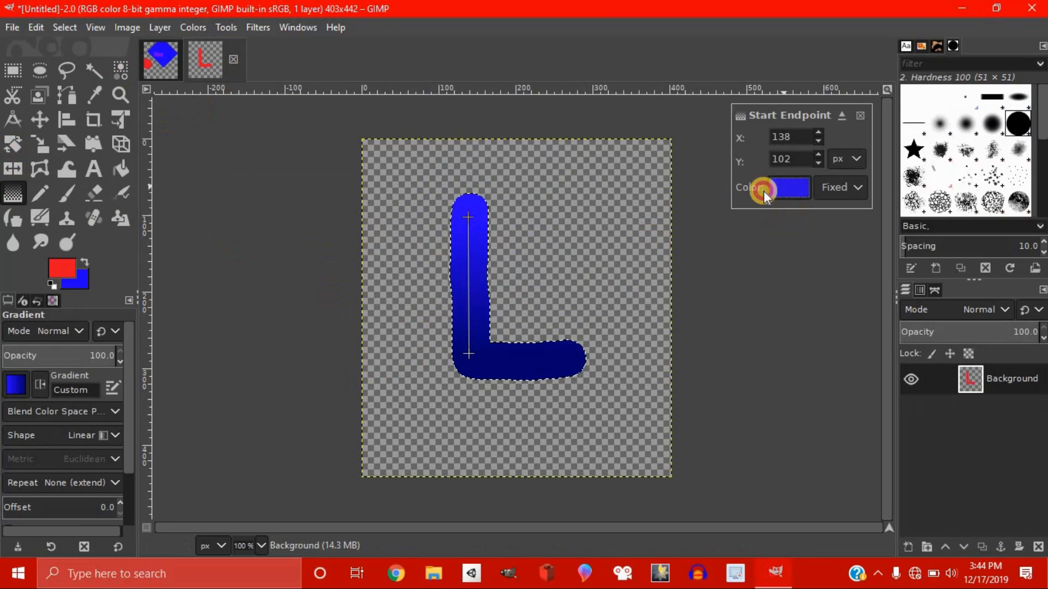
left_click(786, 186)
left_click_drag(502, 241, 471, 186)
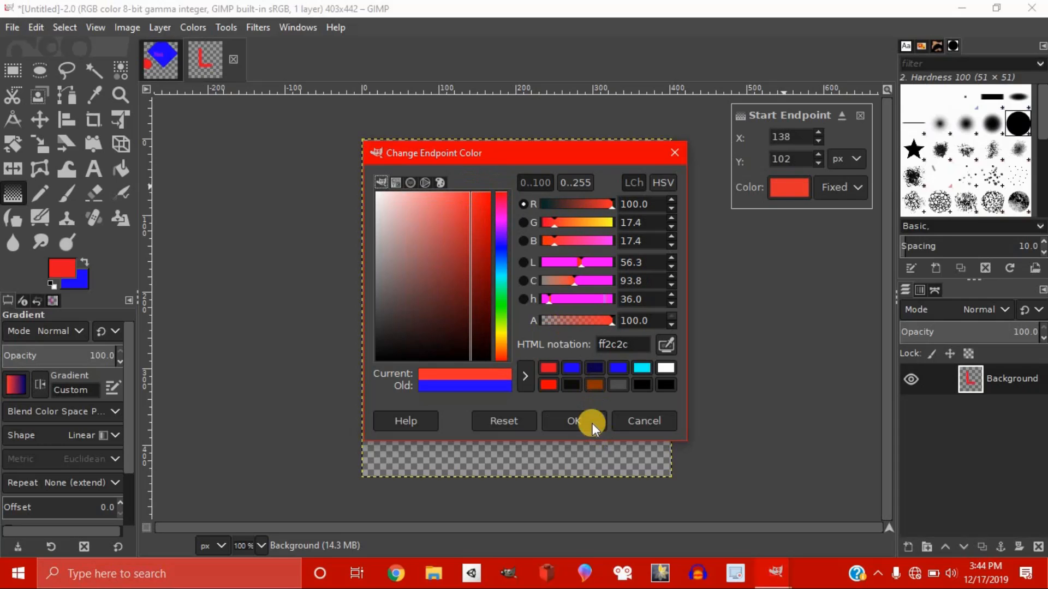
left_click(576, 414)
Step: Set the gradient's end endpoint to dark red and switch to Rectangle Select to clear the selection
left_click(467, 354)
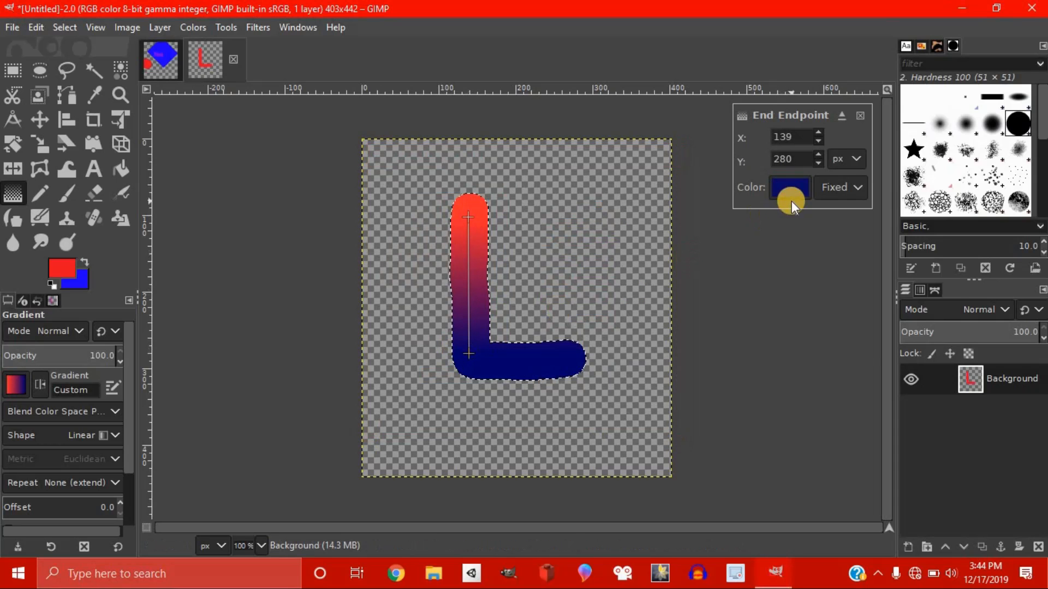
left_click(790, 191)
left_click_drag(496, 224, 511, 296)
left_click(574, 420)
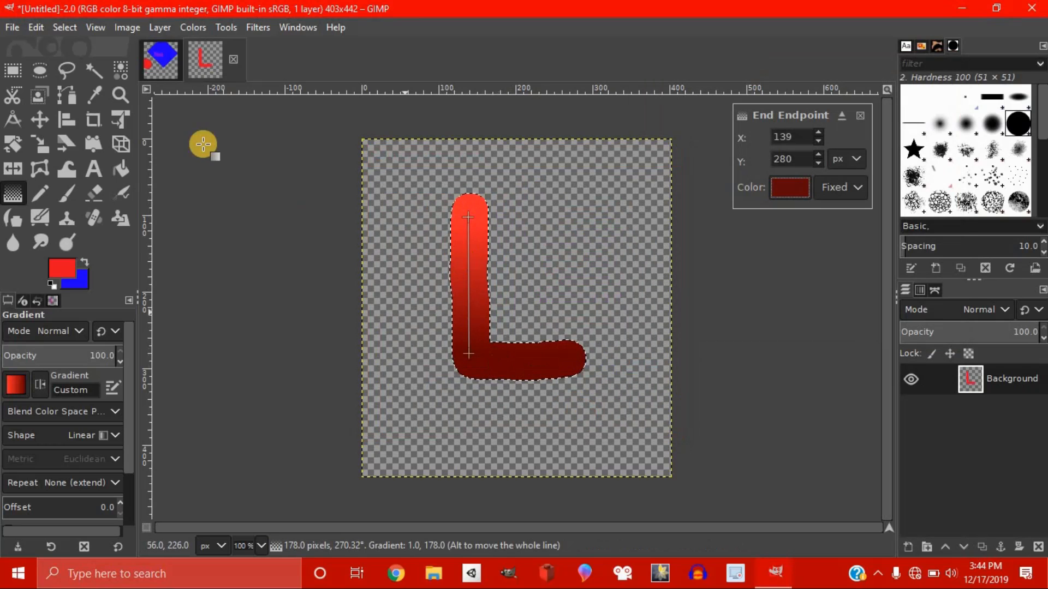
left_click(12, 70)
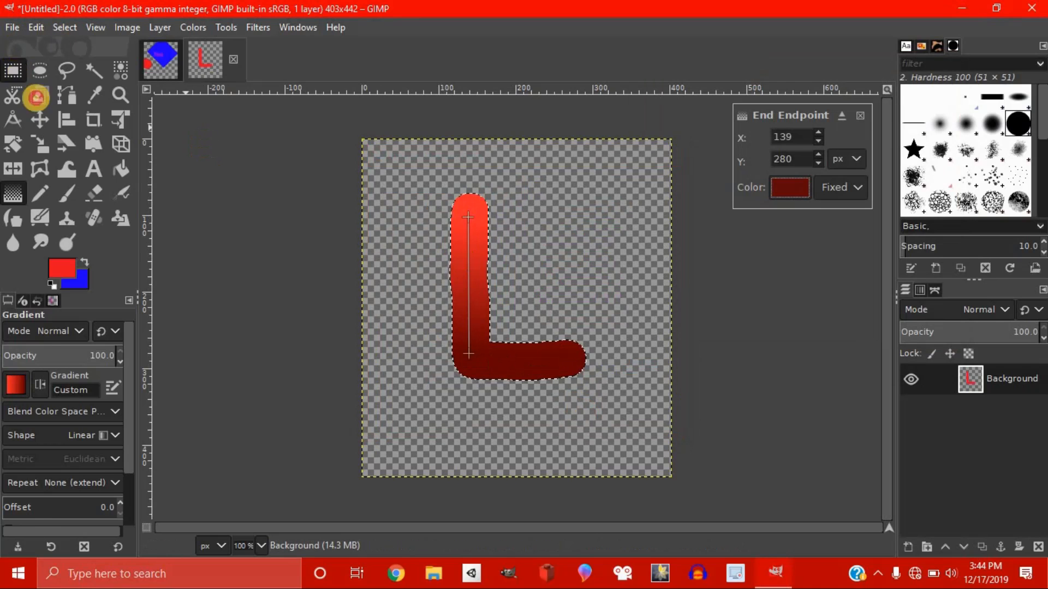
left_click(465, 278)
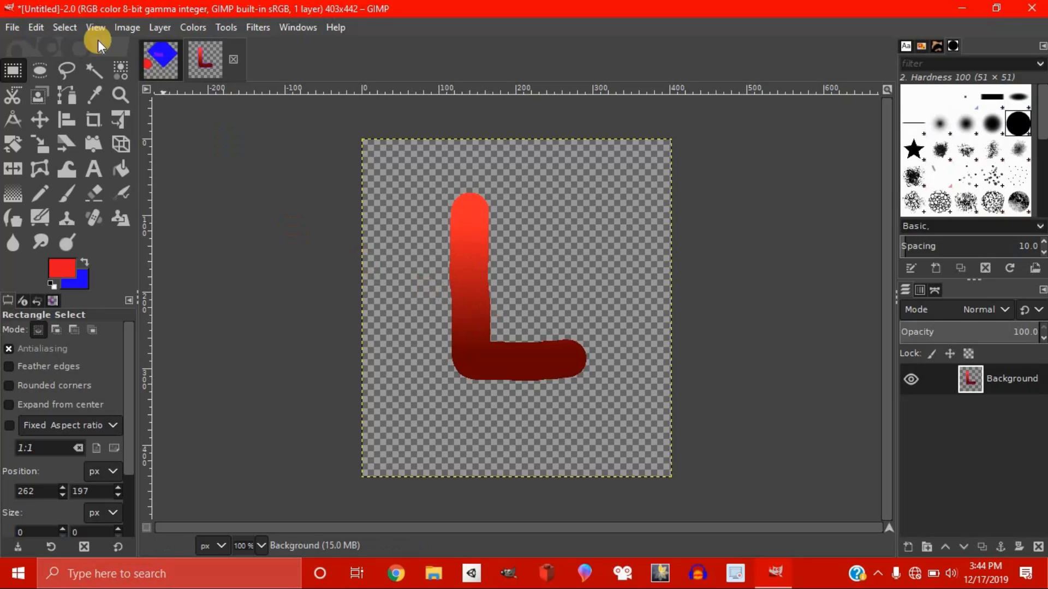
Step: Switch to the blue diamond image and stamp the Wilber brush over the text with the Pencil
left_click(155, 67)
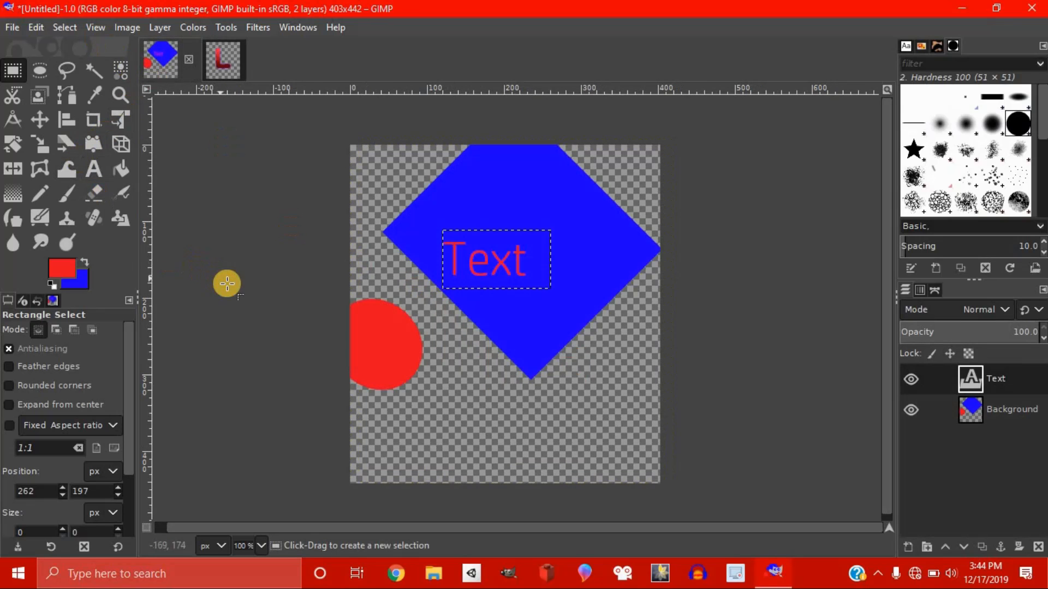
left_click(50, 192)
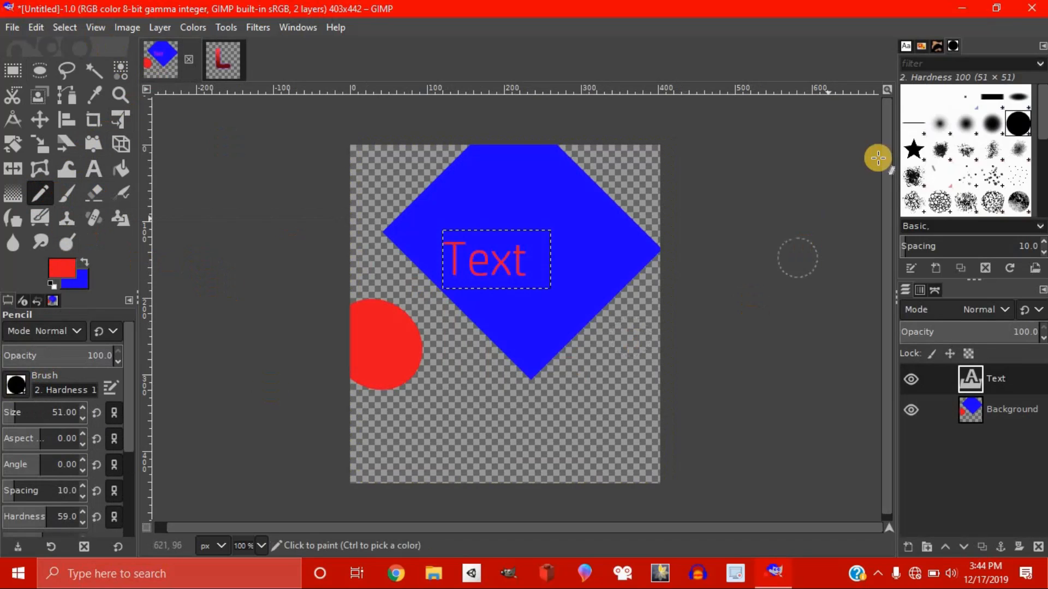
scroll(996, 112, "down", 4)
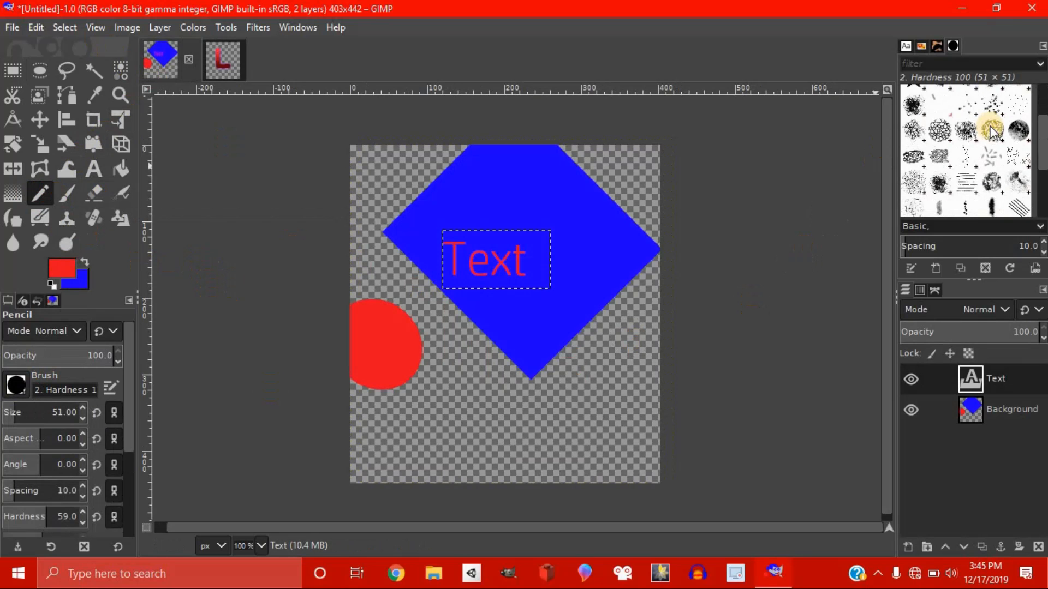
left_click(945, 207)
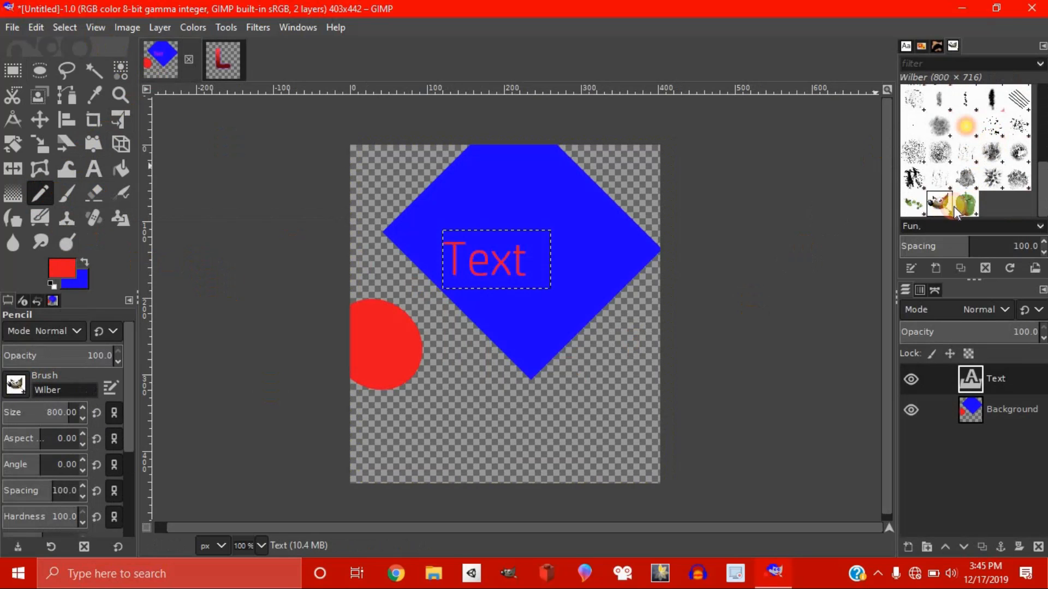
left_click(437, 236)
left_click(483, 303)
left_click(525, 340)
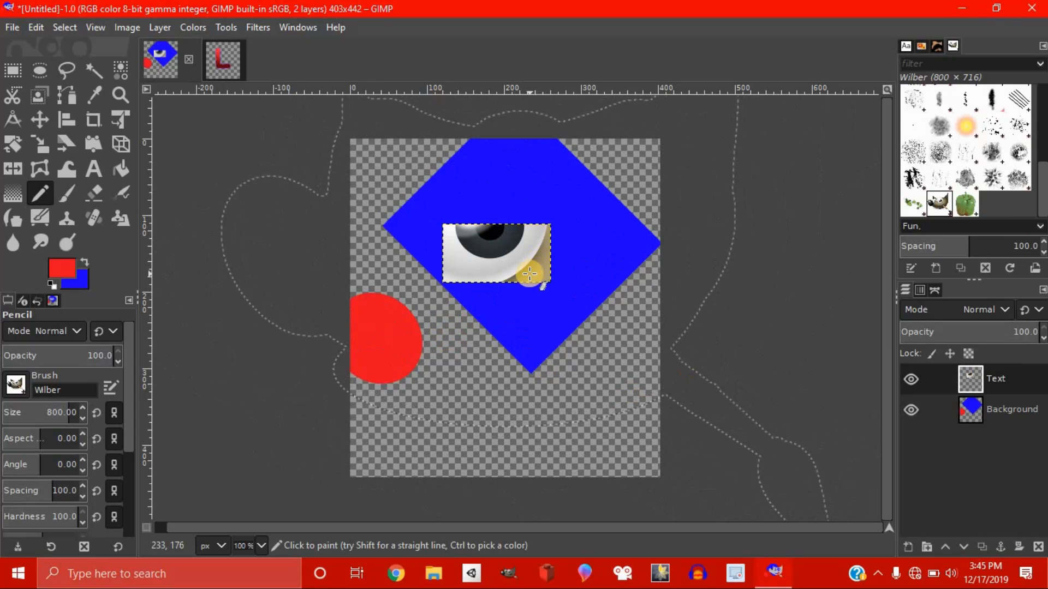
Step: Undo all the Wilber brush stamps on the text layer
key("ctrl")
key("ctrl+z")
key("ctrl+z")
key("ctrl+z")
key("ctrl+z")
key("ctrl+z")
key("ctrl+z")
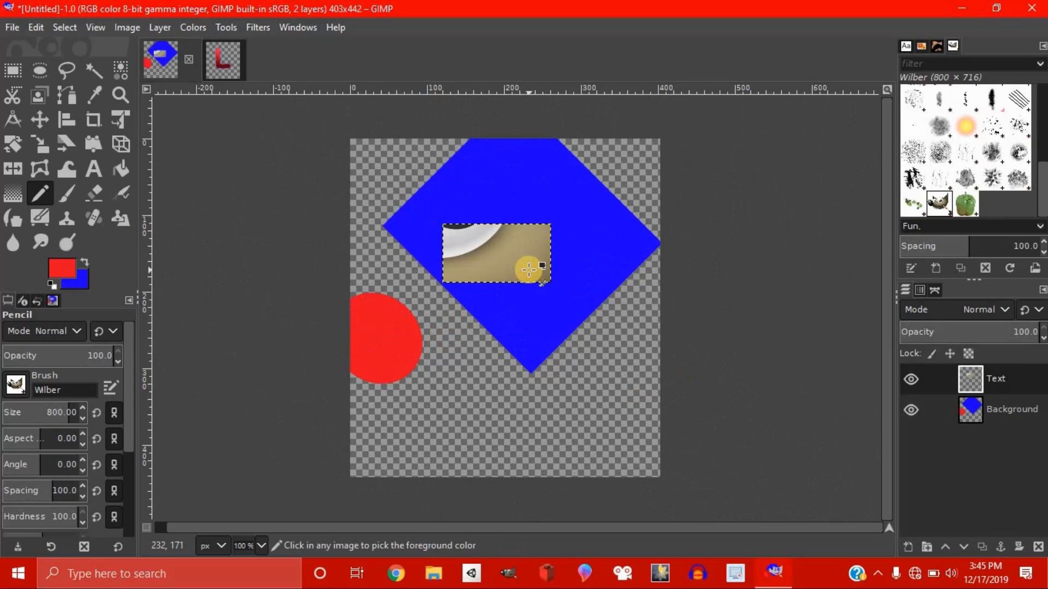
key("ctrl+z")
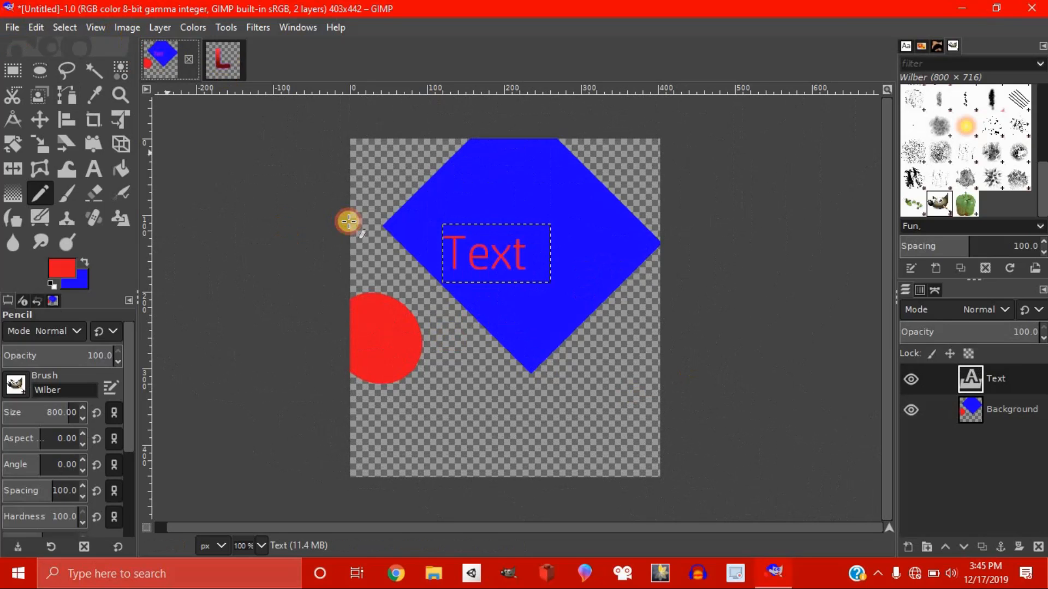
Step: Try the Wilber brush on the L image, undo the stroke and choose the 2. Hardness 100 brush
left_click(222, 64)
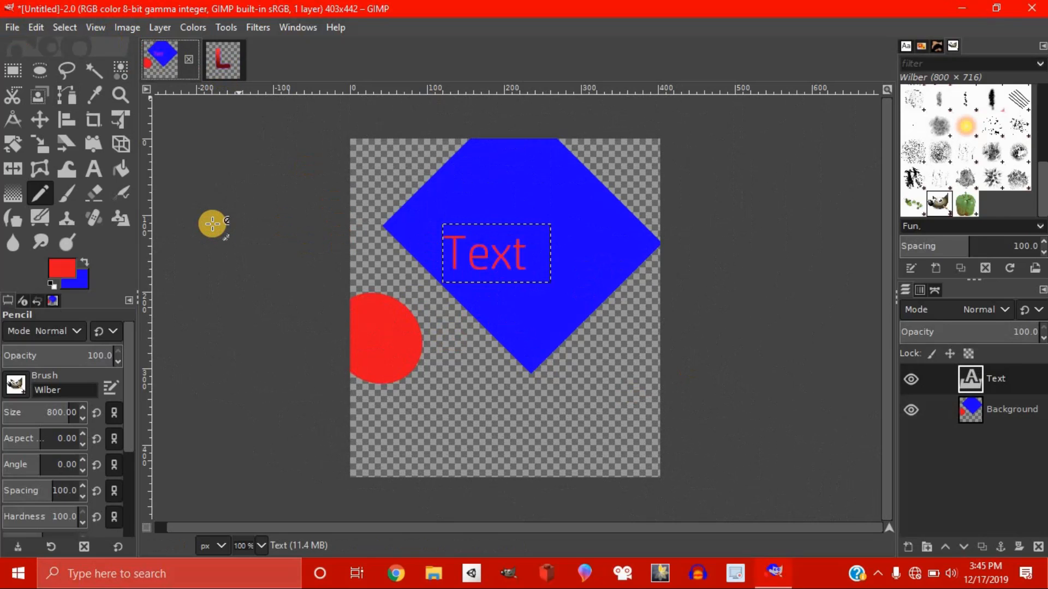
mouse_move(212, 223)
left_mouse_down()
mouse_move(241, 49)
mouse_move(417, 161)
left_mouse_up()
key("ctrl+z")
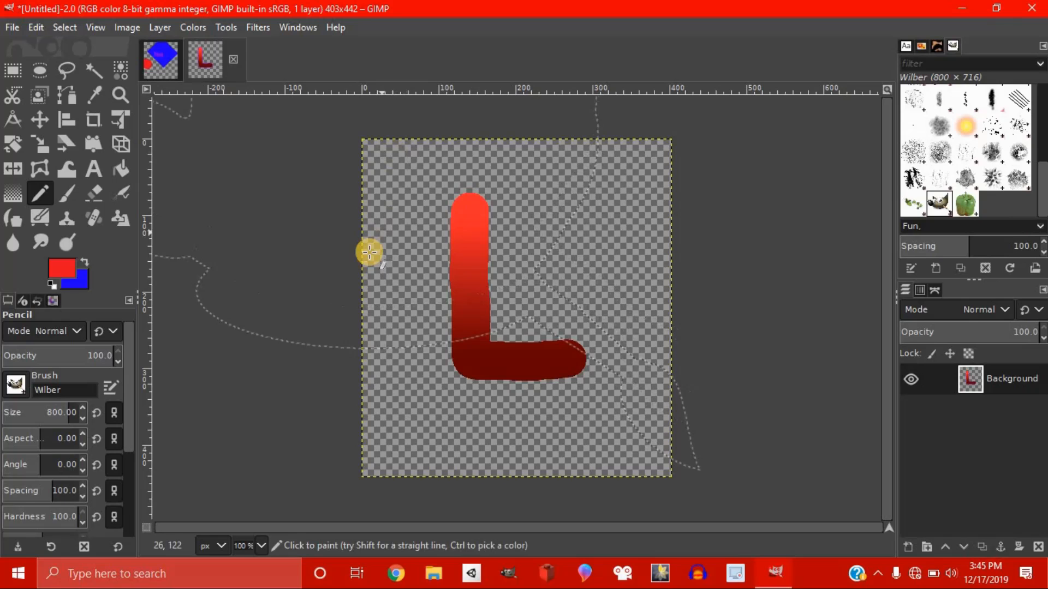
scroll(994, 163, "up", 5)
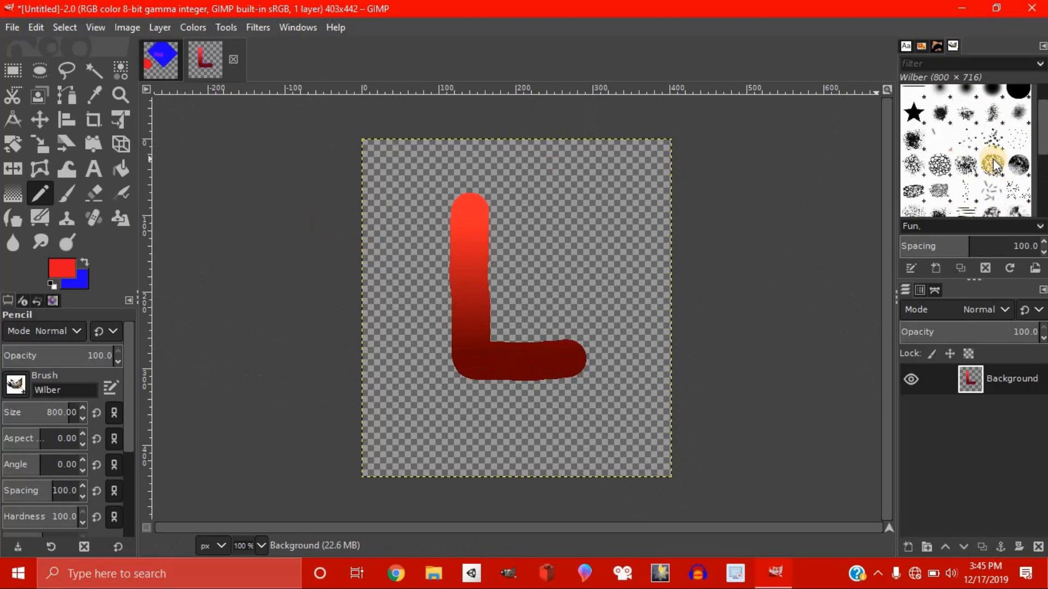
left_click(1014, 124)
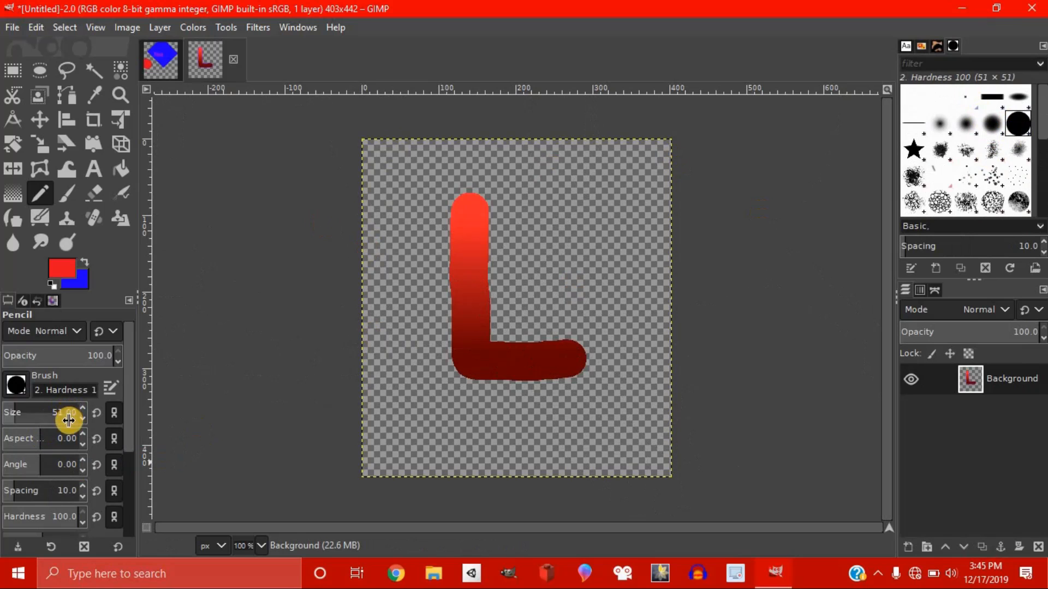
Step: Set the Pencil's brush size to 24, paint a short test stroke below the L and undo it
left_click(43, 412)
left_click_drag(41, 413, 8, 413)
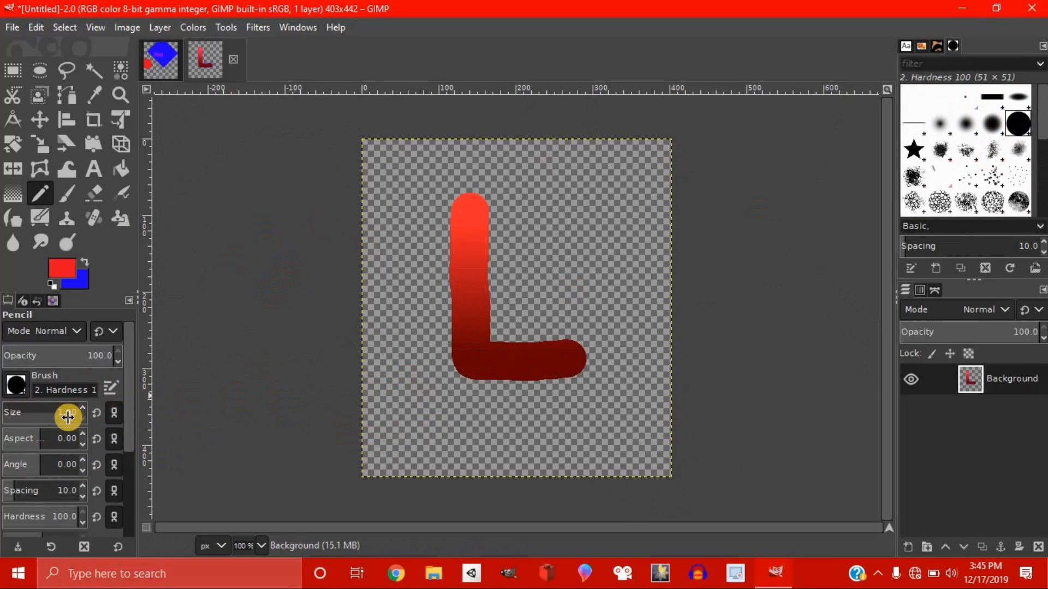
left_click(84, 406)
left_click_drag(421, 398, 438, 413)
key("ctrl+z")
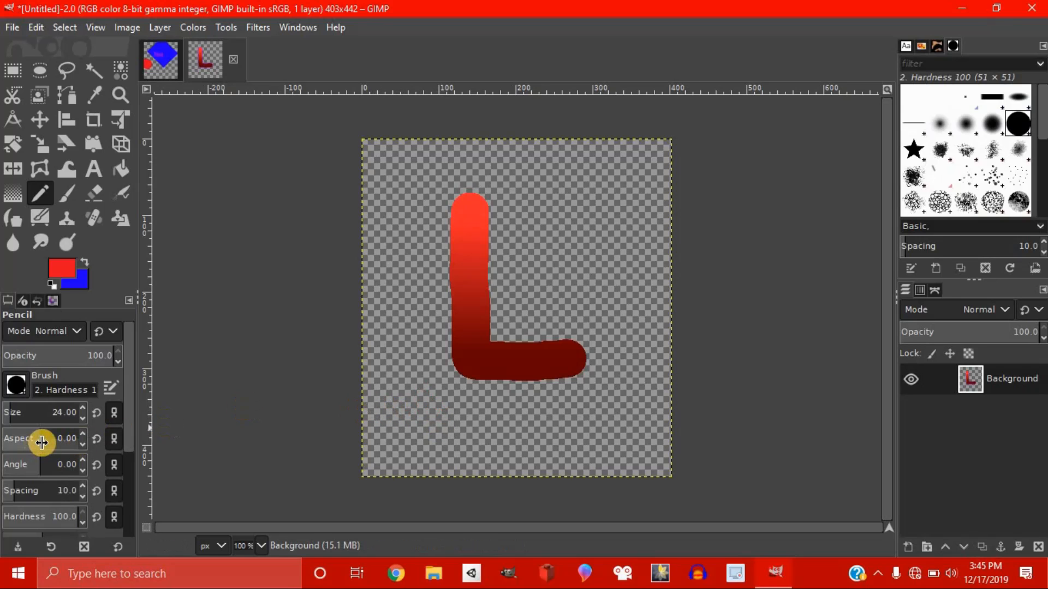
Step: Try a slightly lower Pencil hardness and restore it to 100
left_click(26, 517)
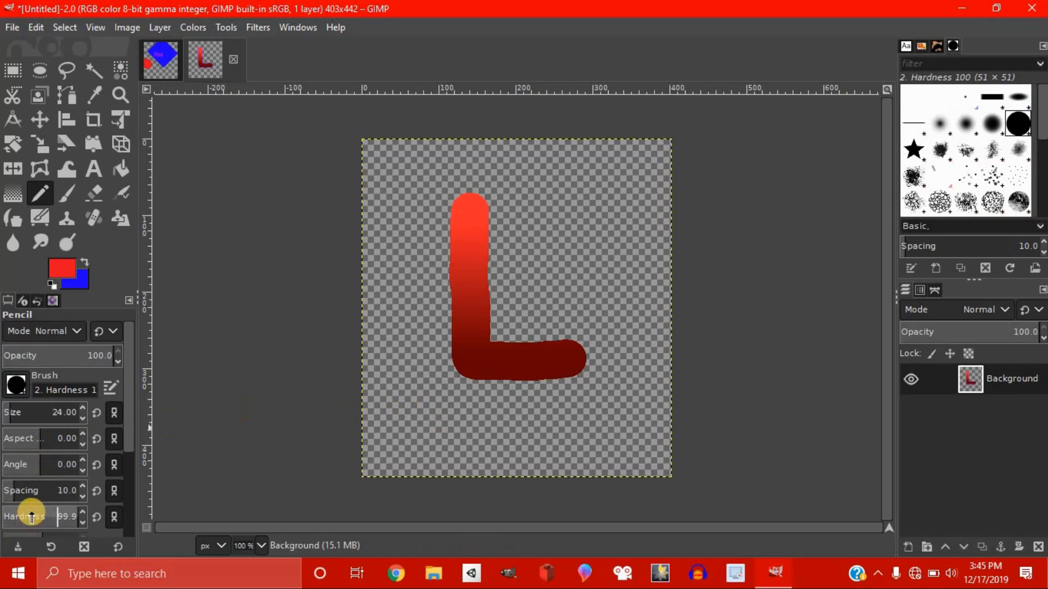
left_click_drag(59, 516, 72, 516)
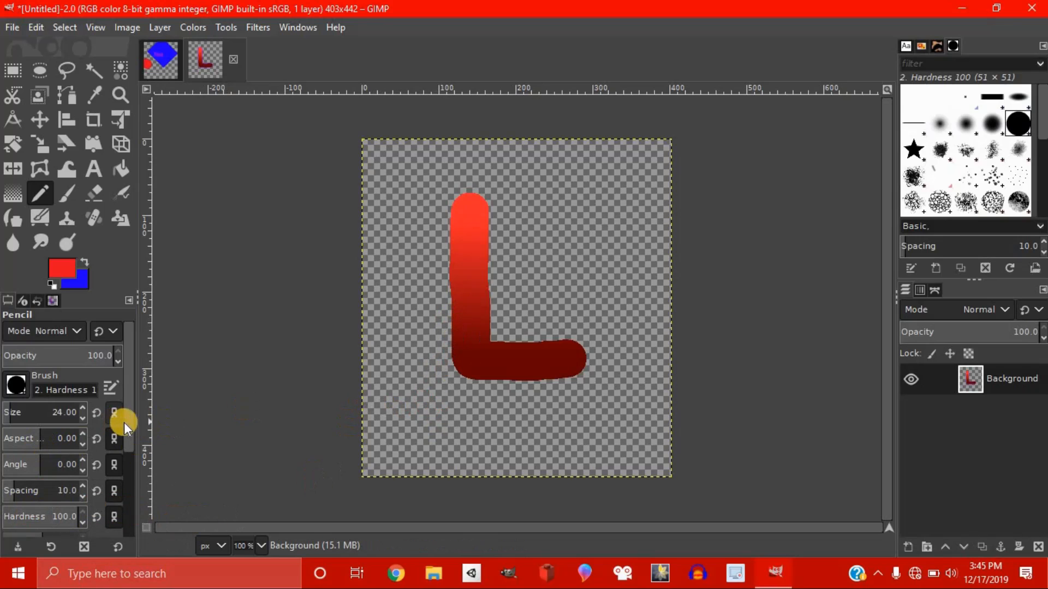
mouse_move(129, 428)
left_mouse_down()
mouse_move(128, 473)
mouse_move(132, 379)
left_mouse_up()
Step: Try an Airbrush stroke diagonally across the L image and undo it
left_click(124, 198)
mouse_move(404, 298)
left_mouse_down()
mouse_move(429, 368)
mouse_move(489, 412)
mouse_move(486, 429)
mouse_move(524, 434)
left_mouse_up()
key("ctrl+z")
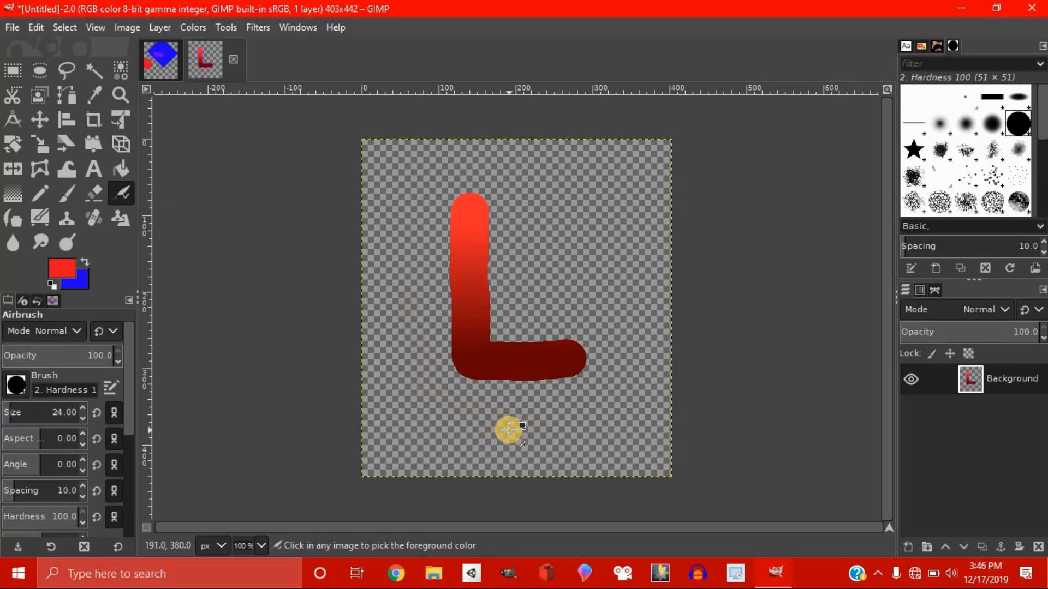
Step: Try red Ink strokes below and beside the L, then undo them all and switch to the MyPaint Brush
left_click(12, 218)
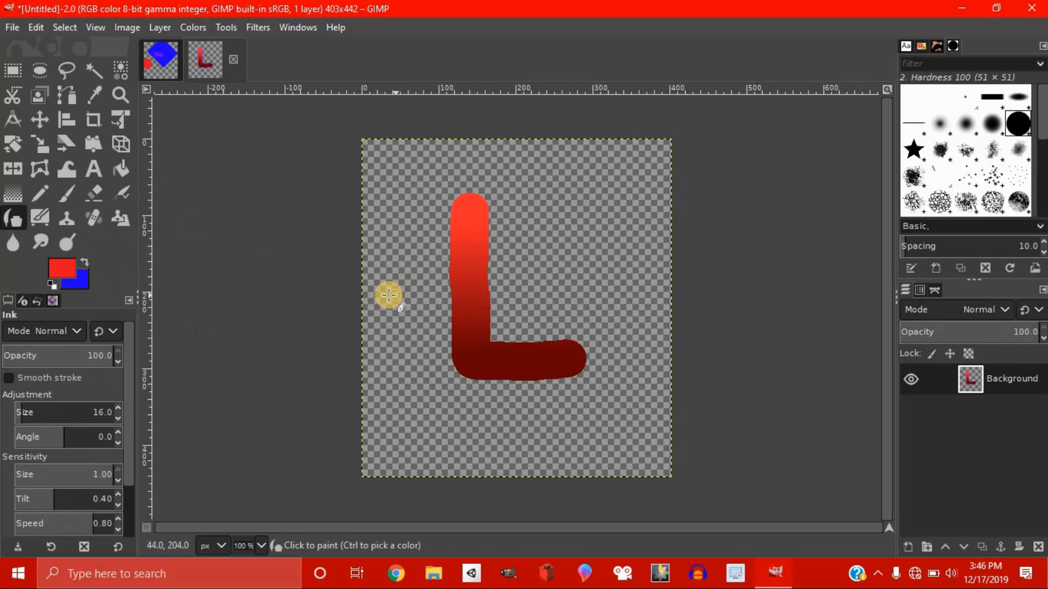
mouse_move(389, 401)
left_mouse_down()
mouse_move(446, 403)
mouse_move(445, 416)
mouse_move(500, 434)
mouse_move(567, 413)
mouse_move(619, 427)
mouse_move(638, 393)
mouse_move(617, 330)
left_mouse_up()
left_click_drag(622, 395, 640, 424)
key("ctrl+z")
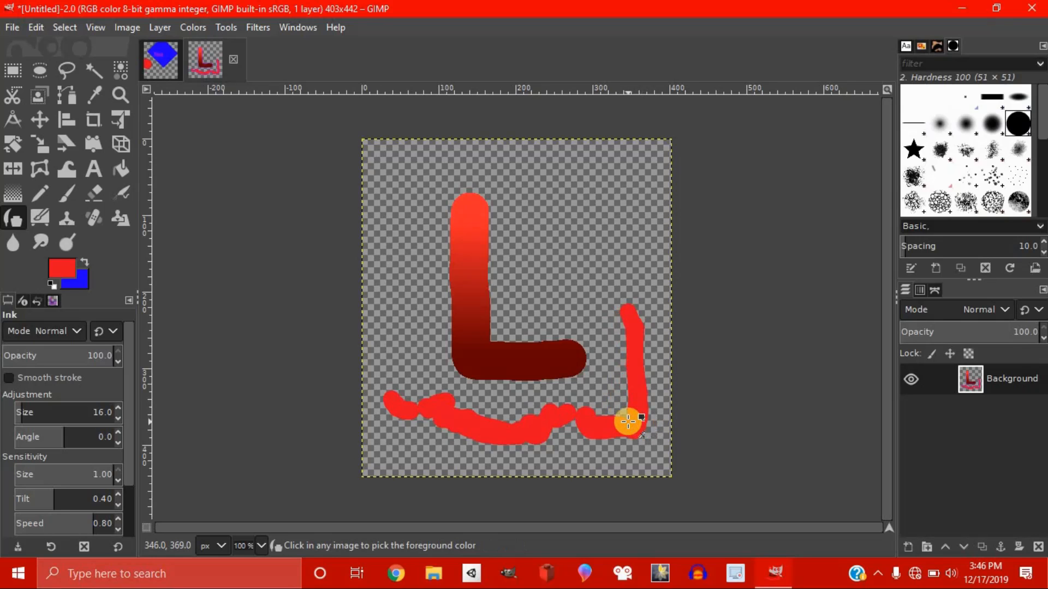
key("ctrl+z")
key("ctrl+z")
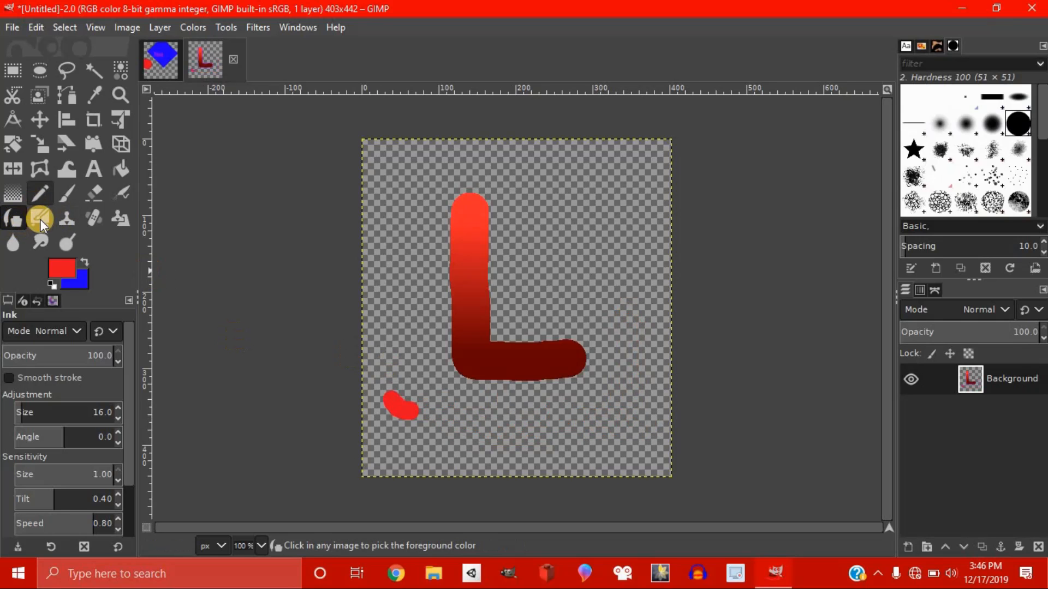
left_click(39, 218)
key("ctrl+z")
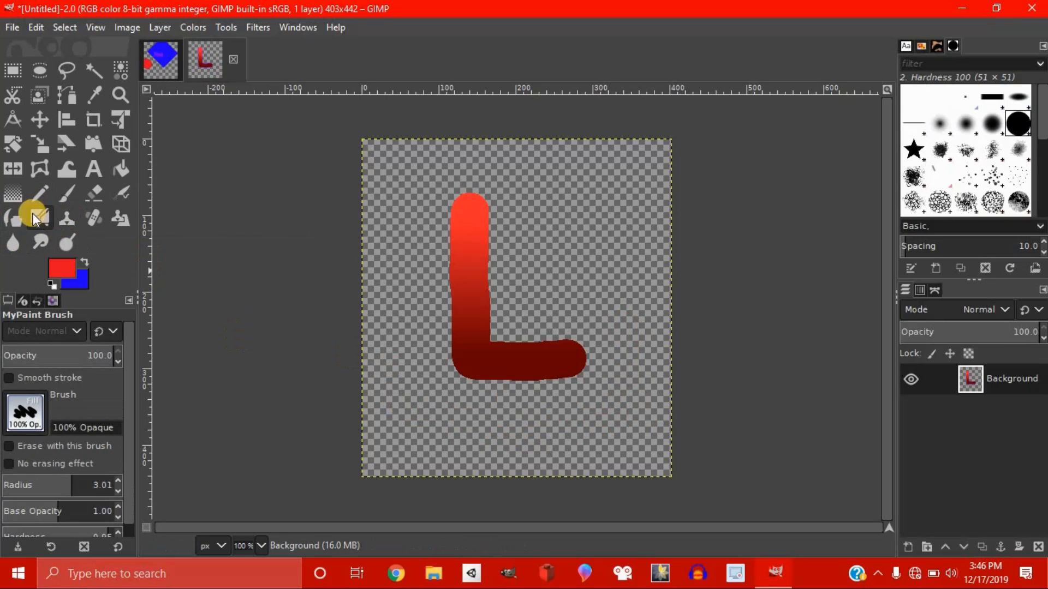
Step: Look at the options of the Clone, Heal, Perspective Clone, Smudge and Dodge / Burn tools
left_click(66, 216)
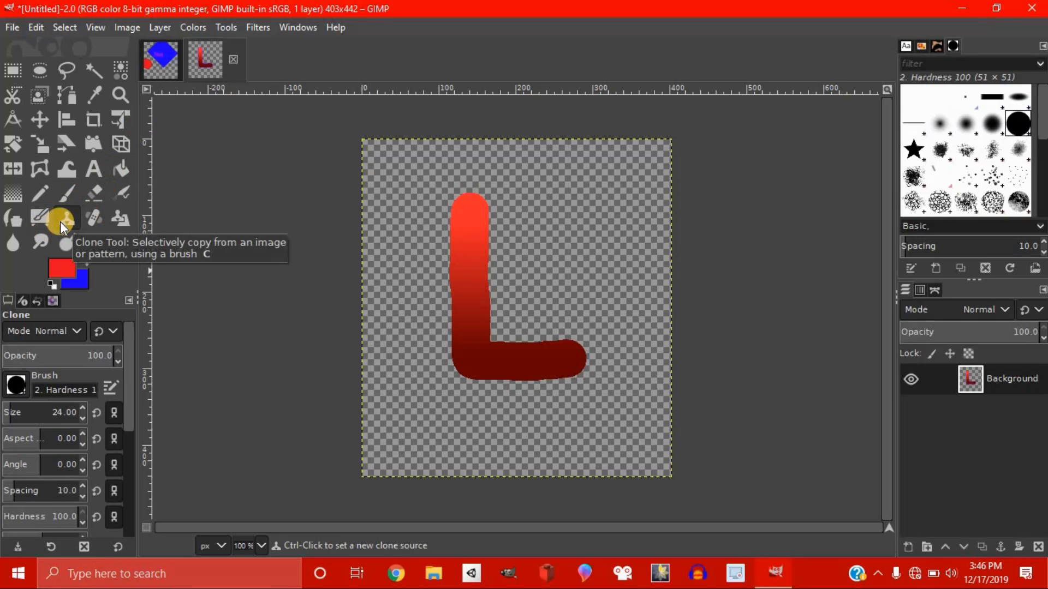
left_click(93, 218)
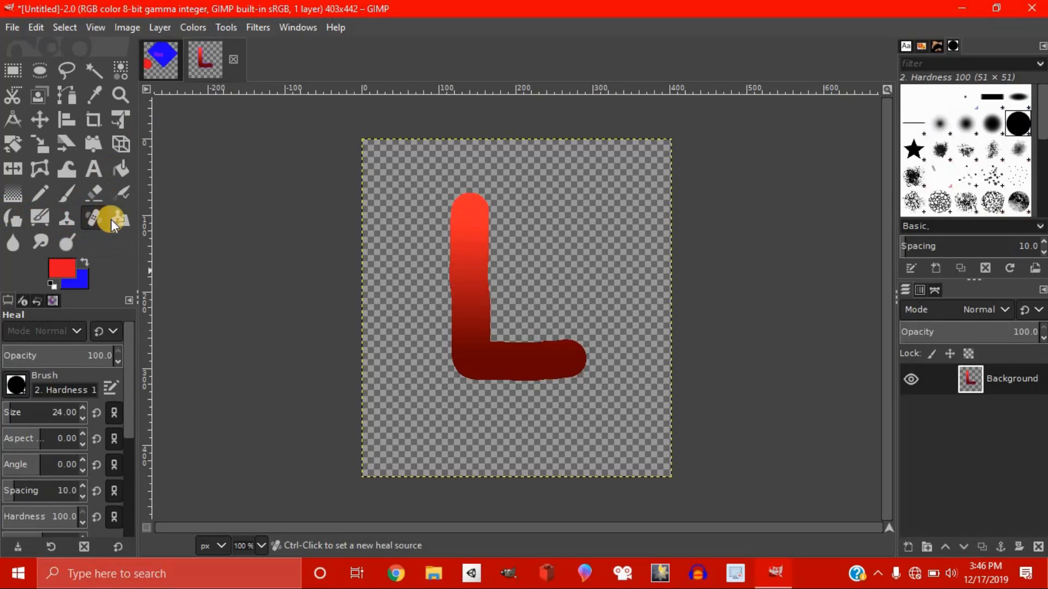
left_click(117, 220)
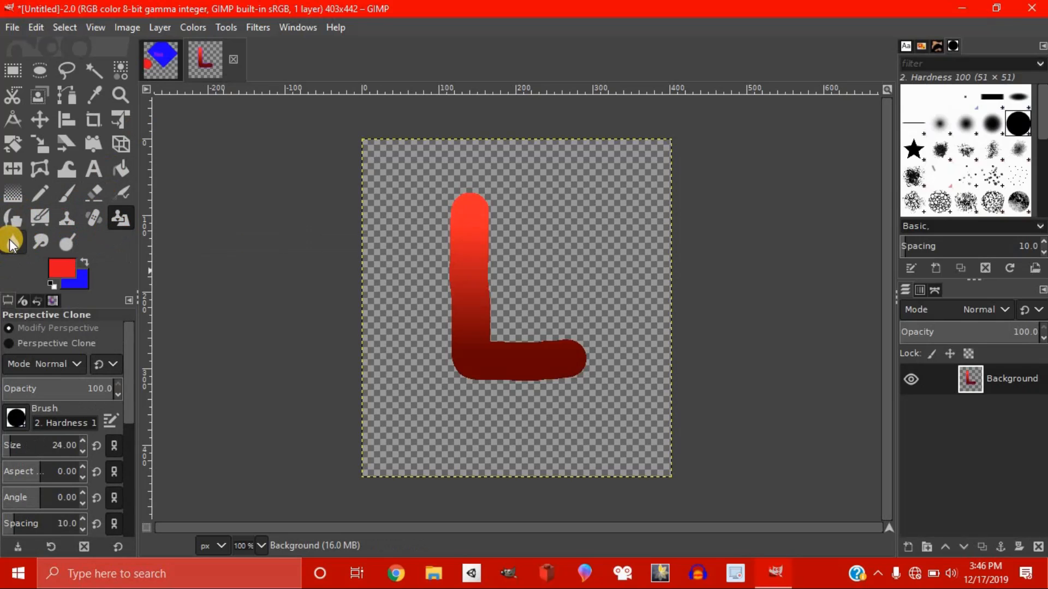
left_click(36, 241)
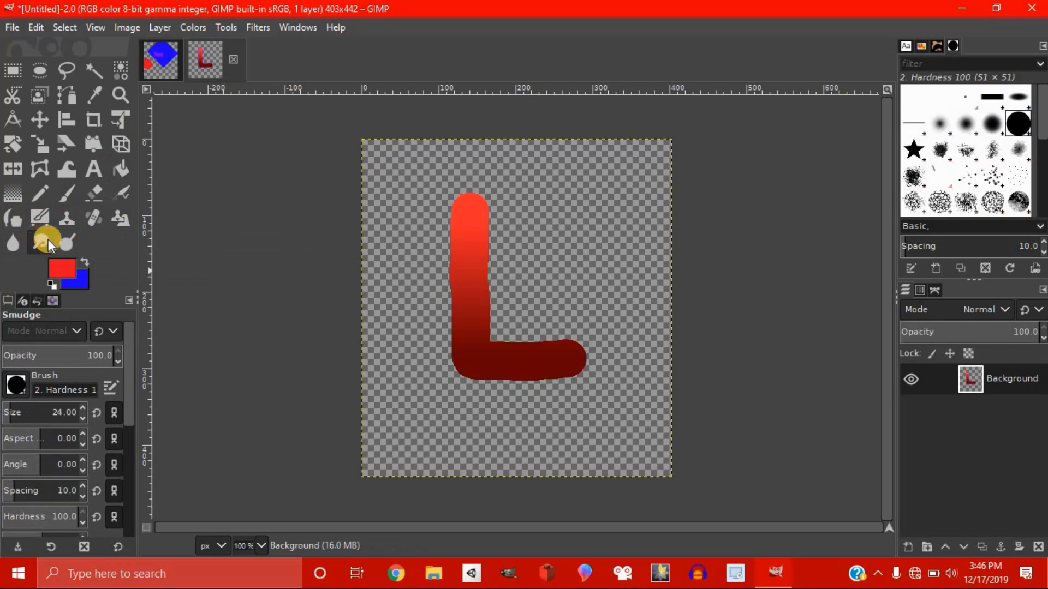
left_click(68, 239)
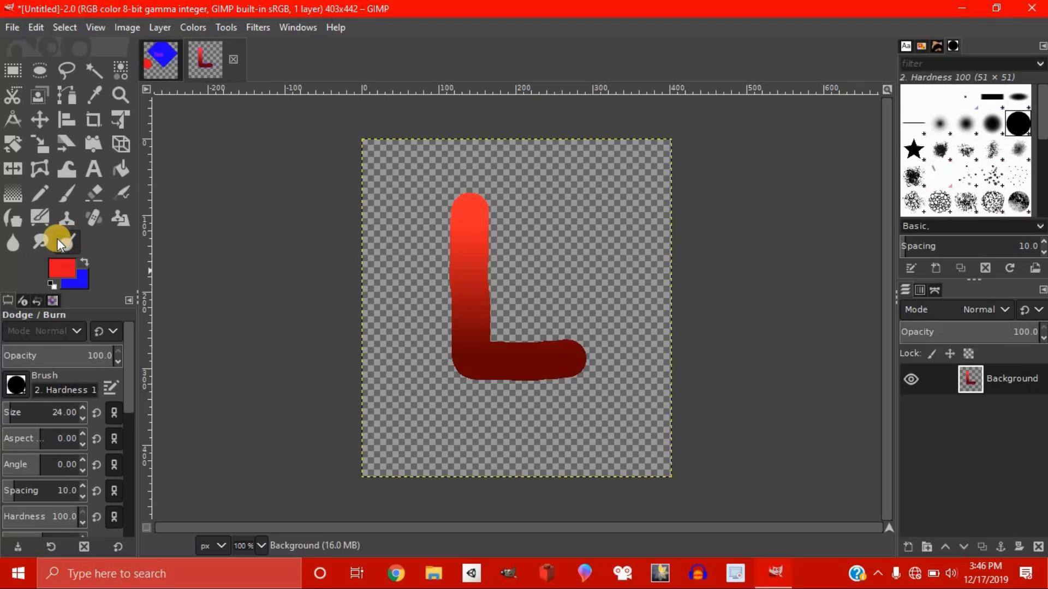
left_click(14, 75)
left_click(12, 29)
left_click(6, 33)
left_click(5, 30)
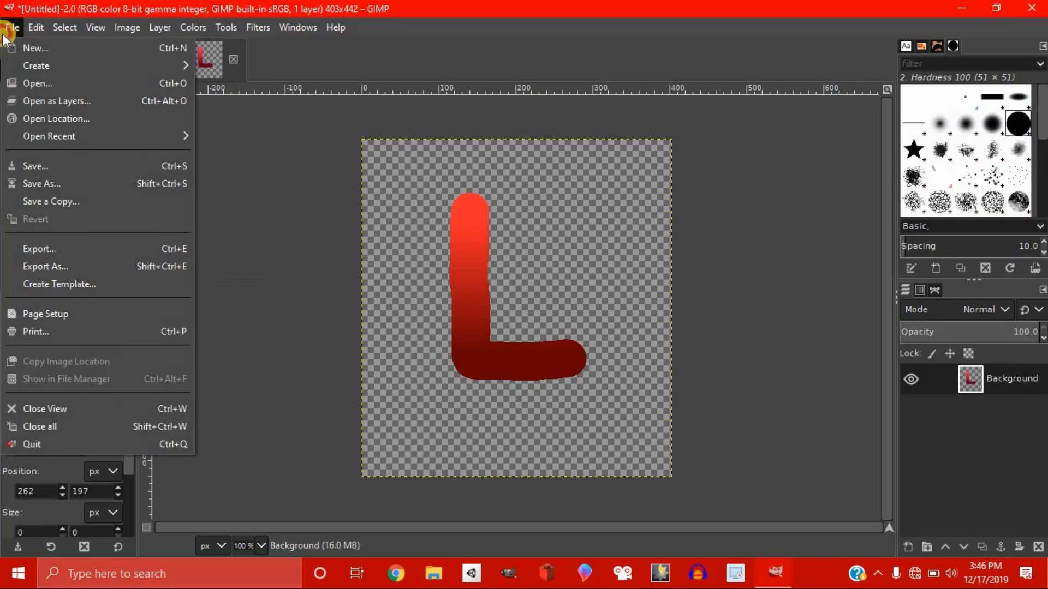
left_click(66, 27)
left_click(70, 26)
left_click(61, 30)
left_click(60, 27)
left_click(368, 244)
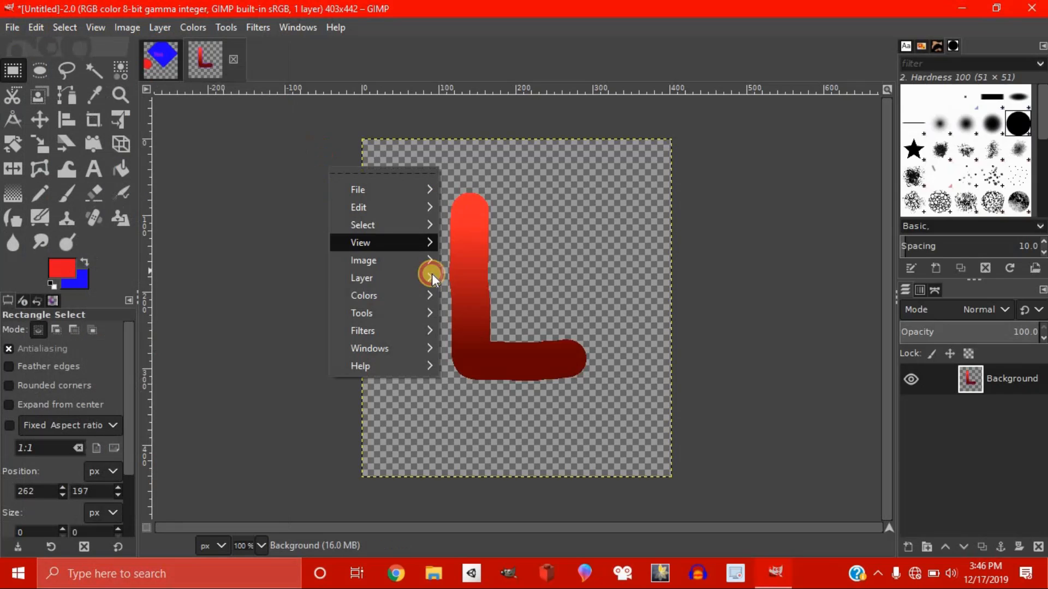
left_click(677, 271)
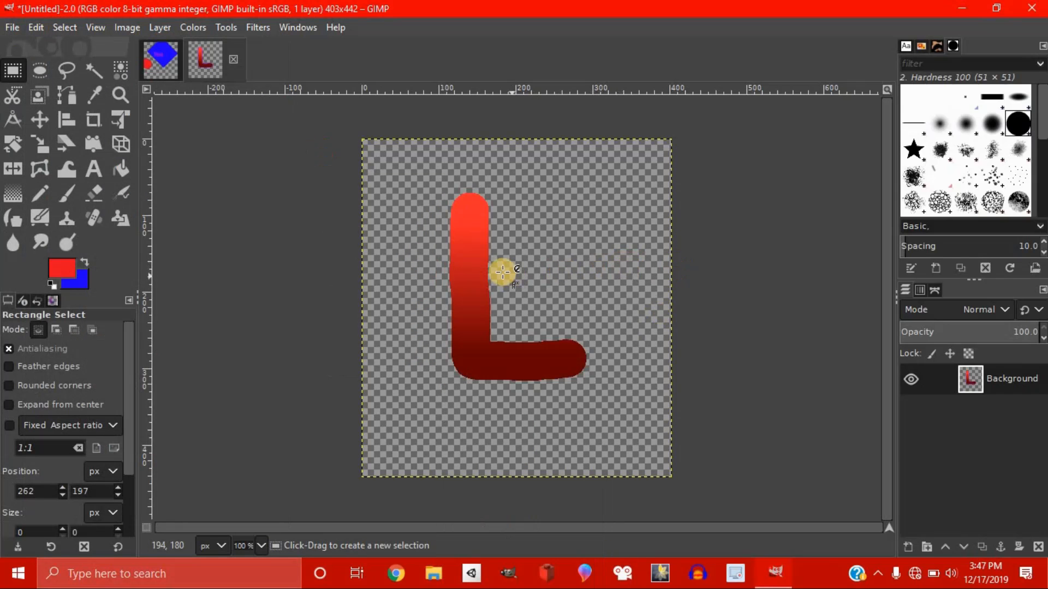
Step: Try viewing the L image at zoom levels of 200 %, 150 % and 50 %
key("2")
left_click_drag(235, 363, 288, 508)
left_click(261, 546)
left_click(260, 550)
left_click(261, 544)
left_click(268, 540)
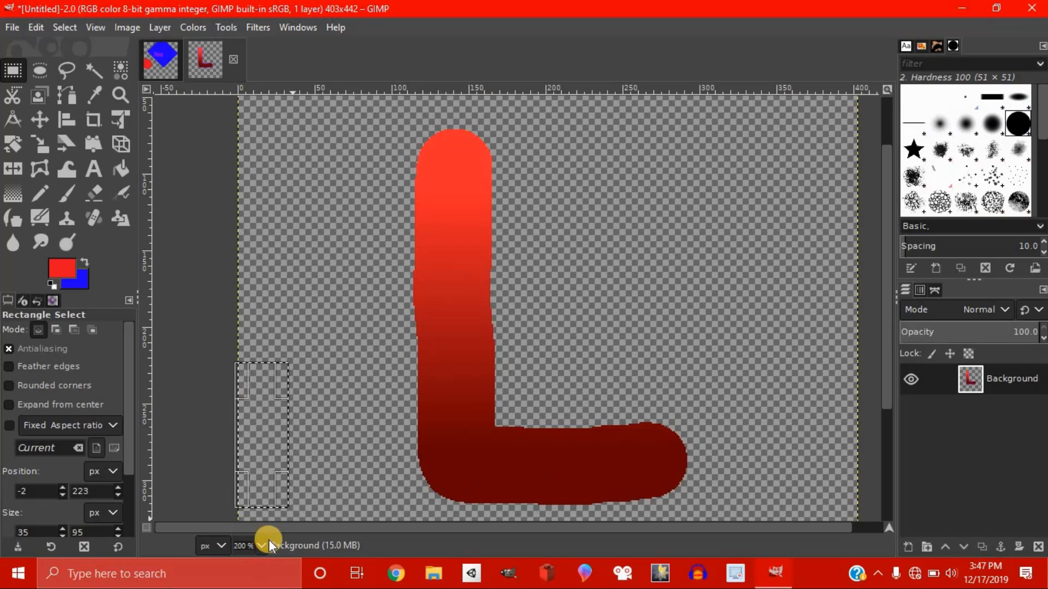
left_click(258, 542)
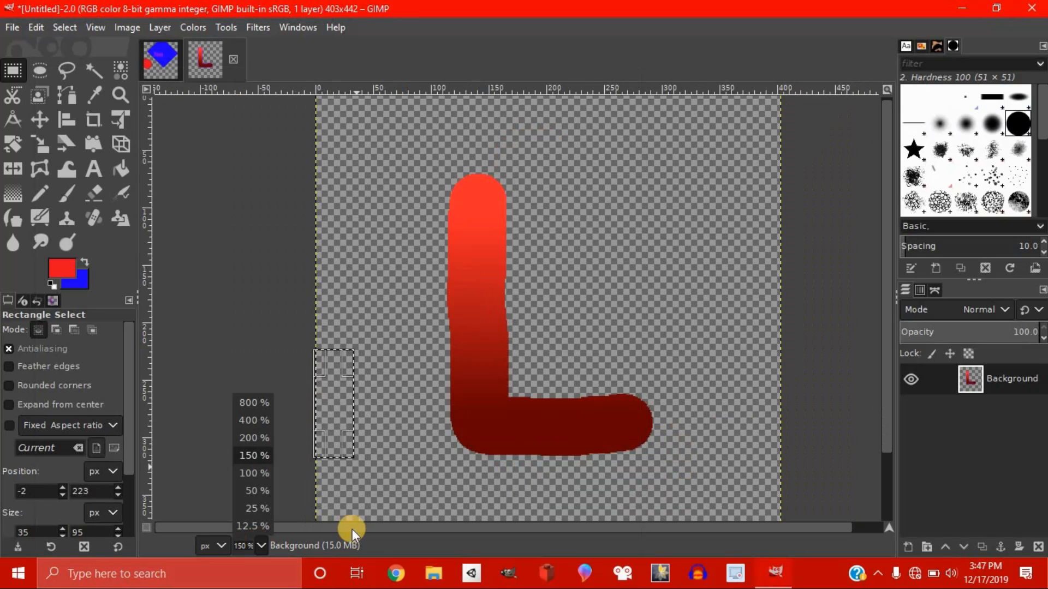
left_click(254, 487)
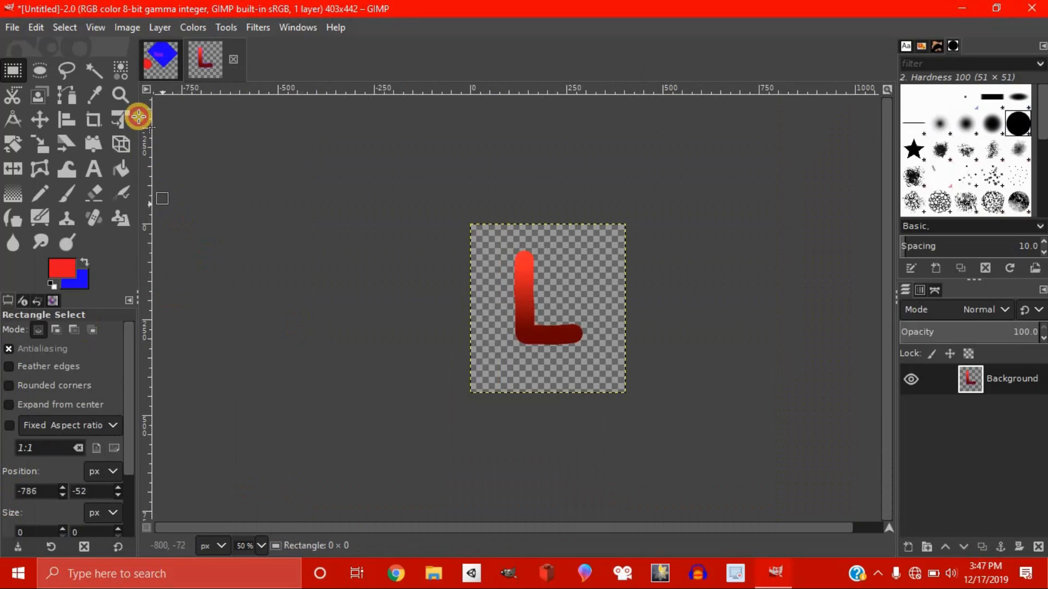
Step: Try Select by Color on the red gradient of the L
left_click(105, 72)
left_click(120, 73)
left_click(515, 299)
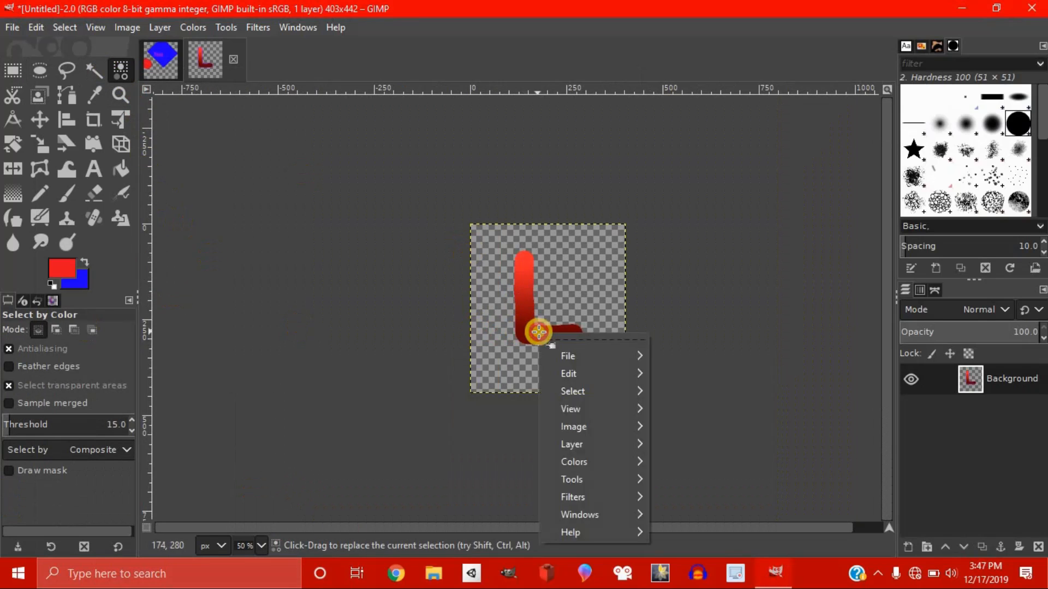
left_click(520, 310)
scroll(519, 284, "down", 3)
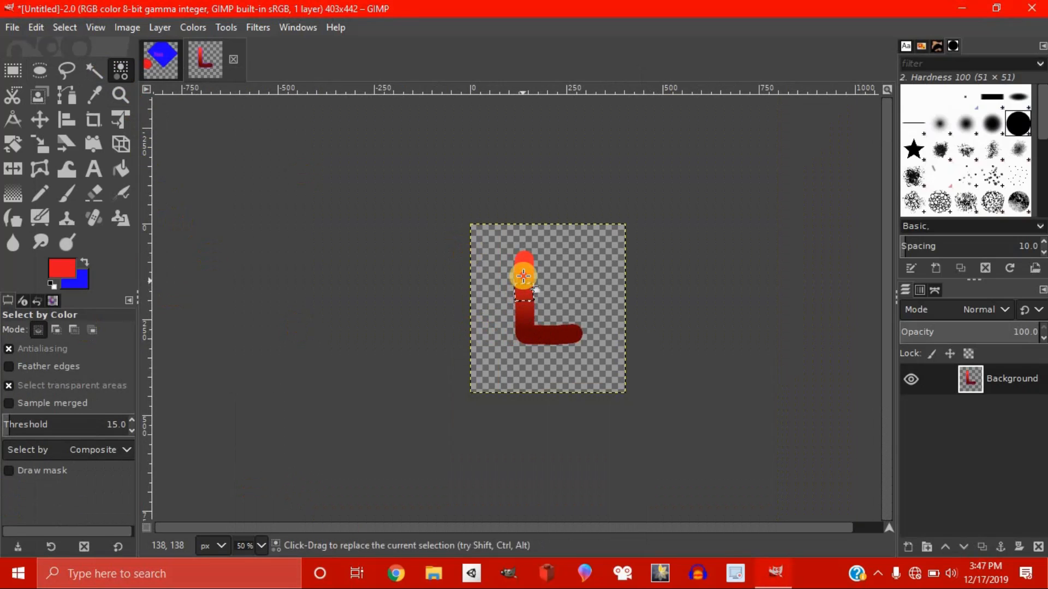
Step: Zoom to 150 % and select the whole transparent background around the L by color
left_click(266, 542)
left_click(249, 420)
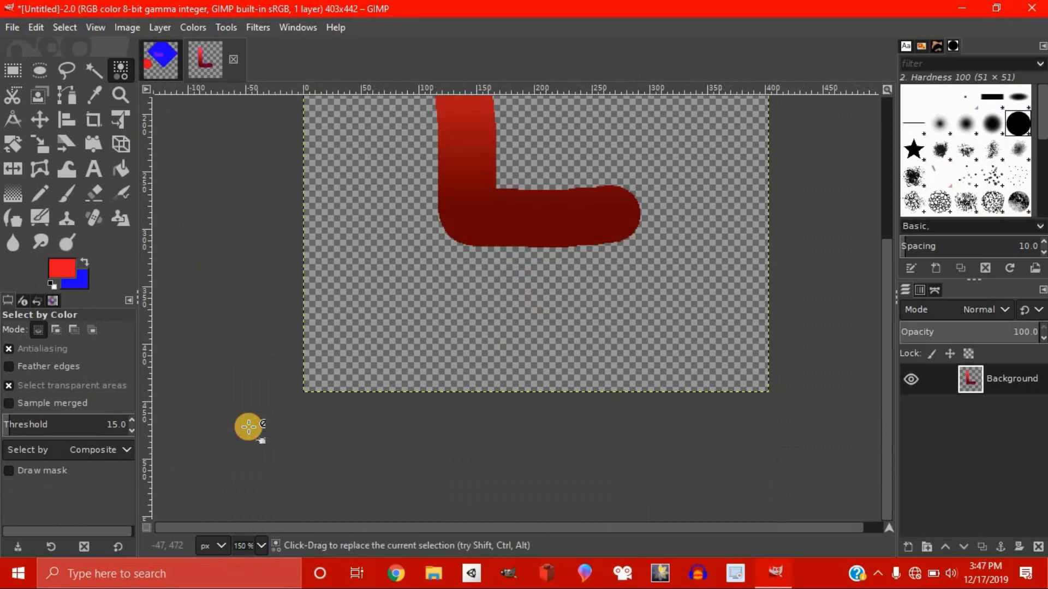
left_click_drag(885, 305, 877, 208)
left_click(561, 224)
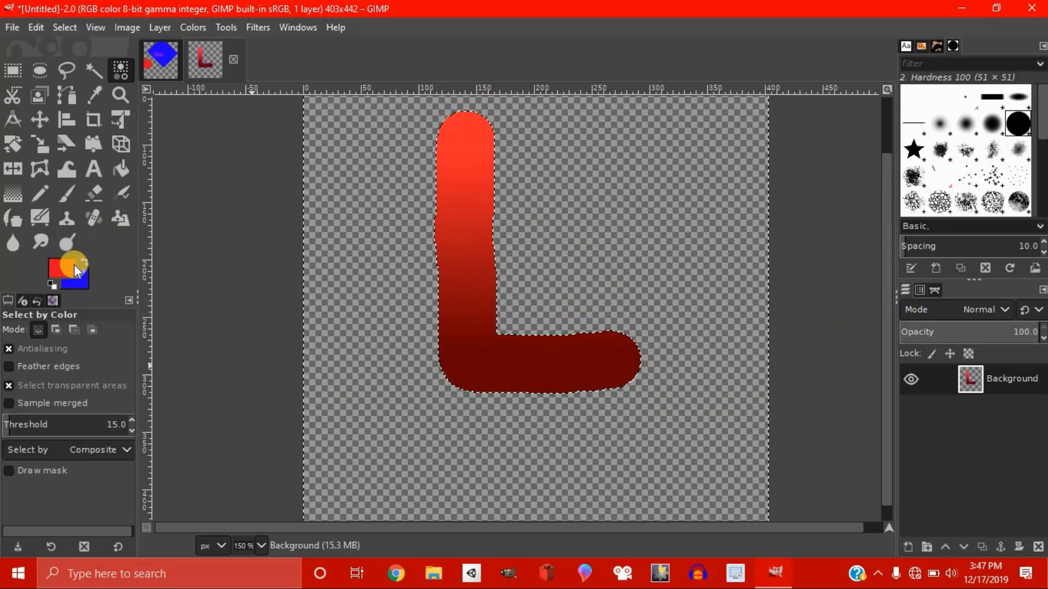
Step: Fill the selected background around the L with the red foreground color using Bucket Fill
left_click_drag(80, 280, 382, 309)
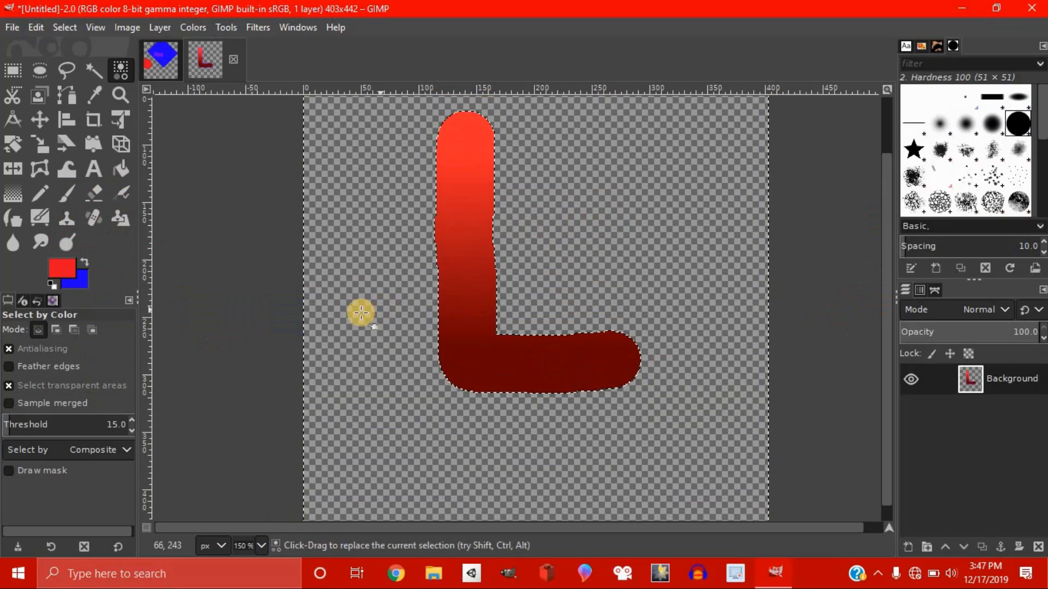
left_click(120, 168)
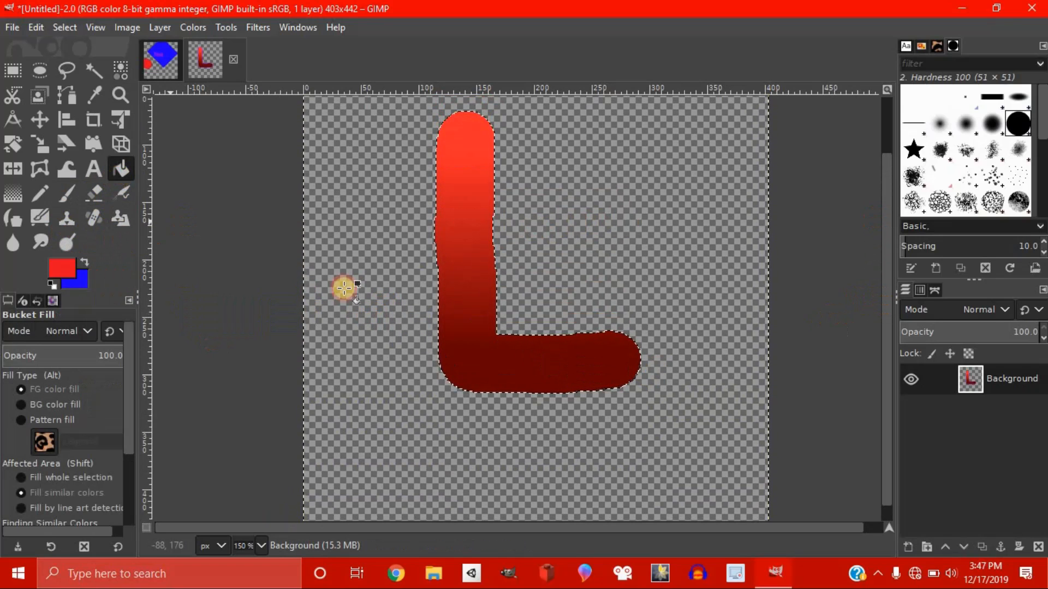
left_click(359, 295)
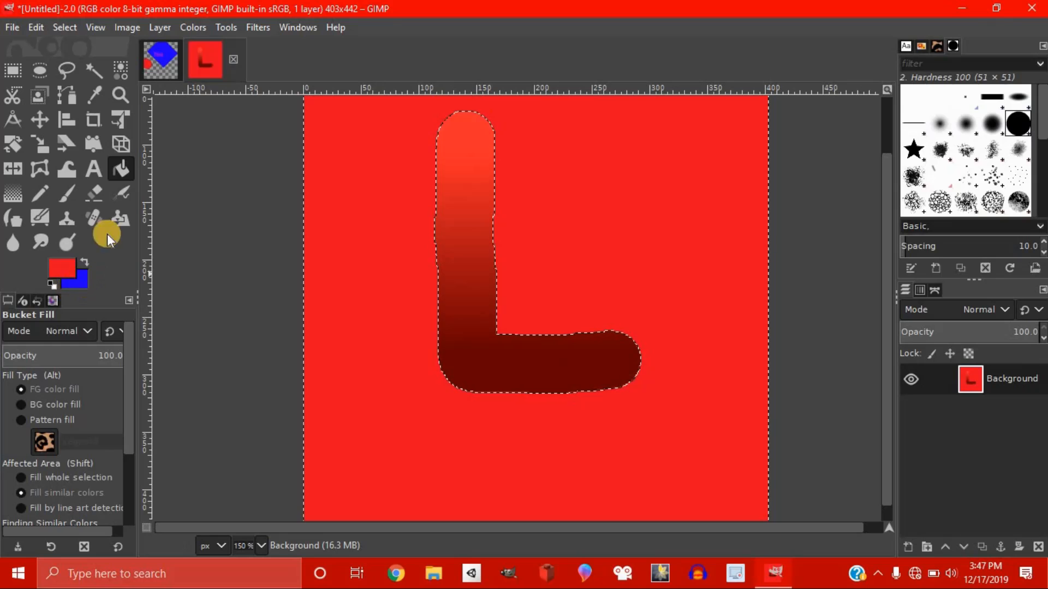
Step: Swap the foreground and background colors, refill the area around the L with blue, and clear the selection
left_click(385, 338)
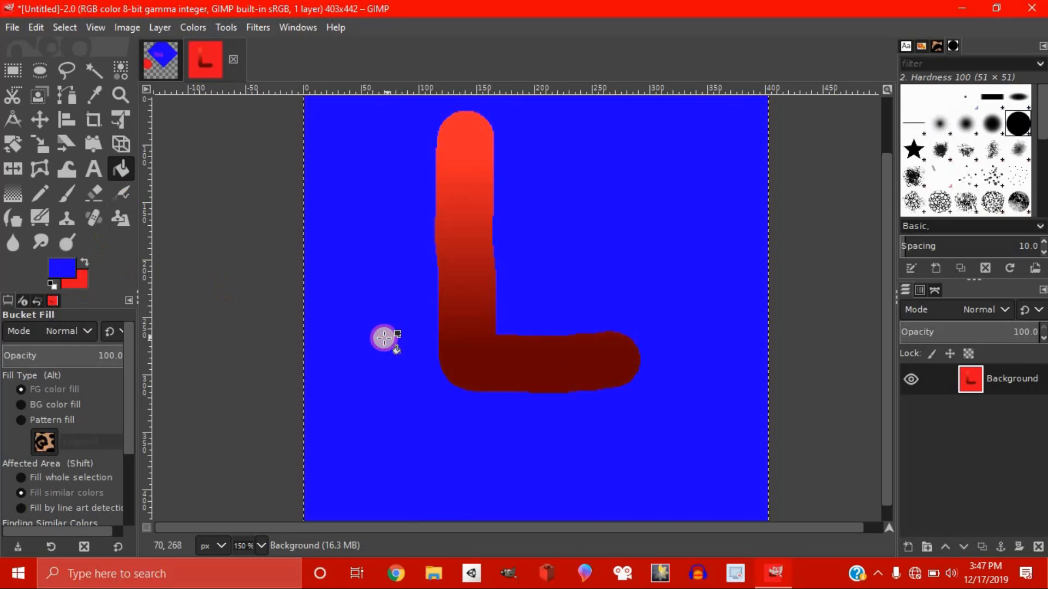
key("r")
left_click(184, 159)
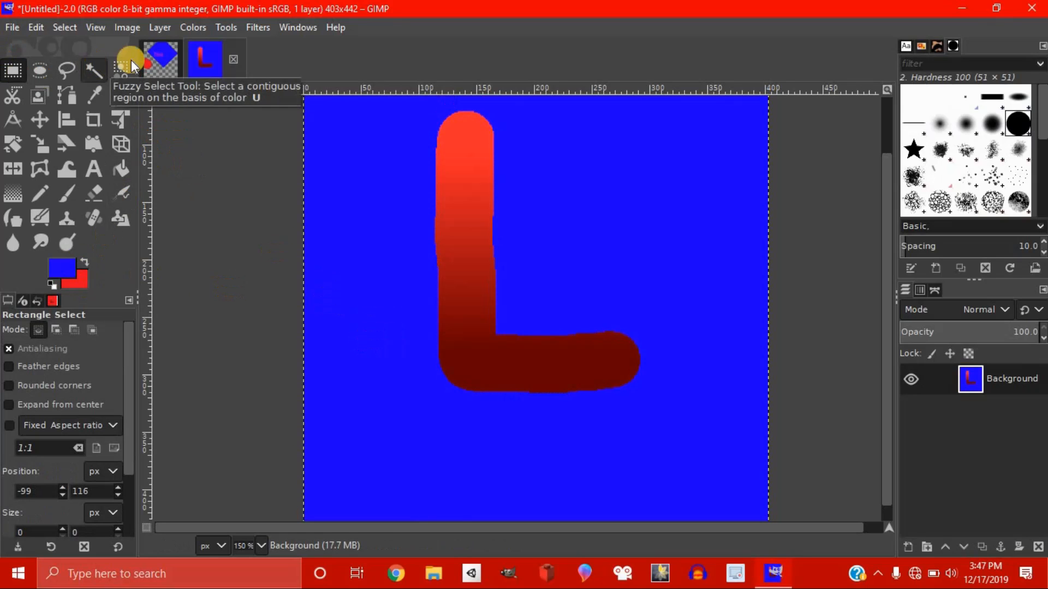
Step: Select the blue background by color, invert the selection onto the L, and clear it with Rectangle Select
left_click(125, 71)
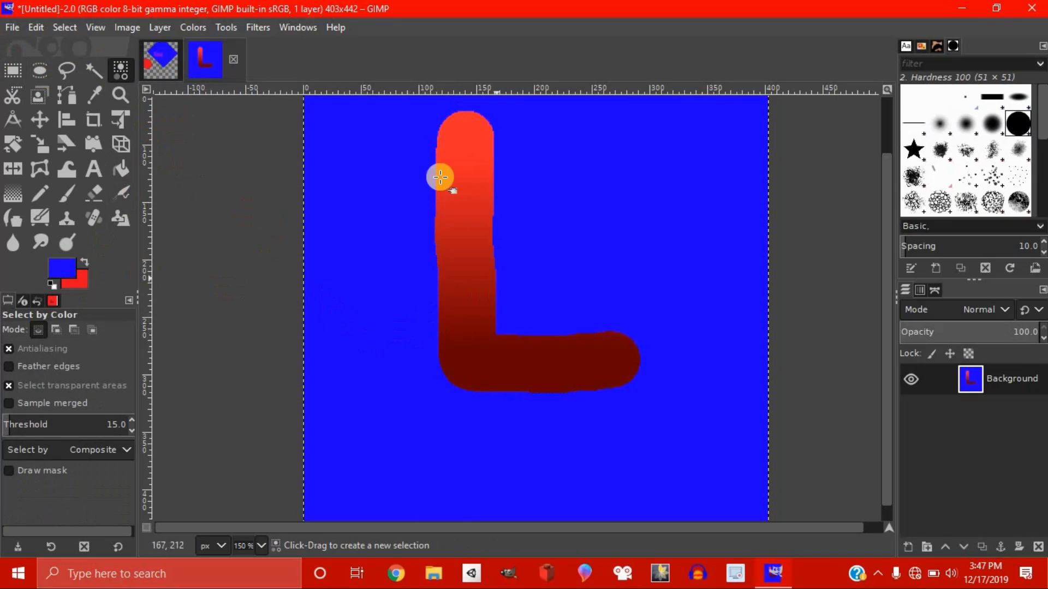
left_click(337, 309)
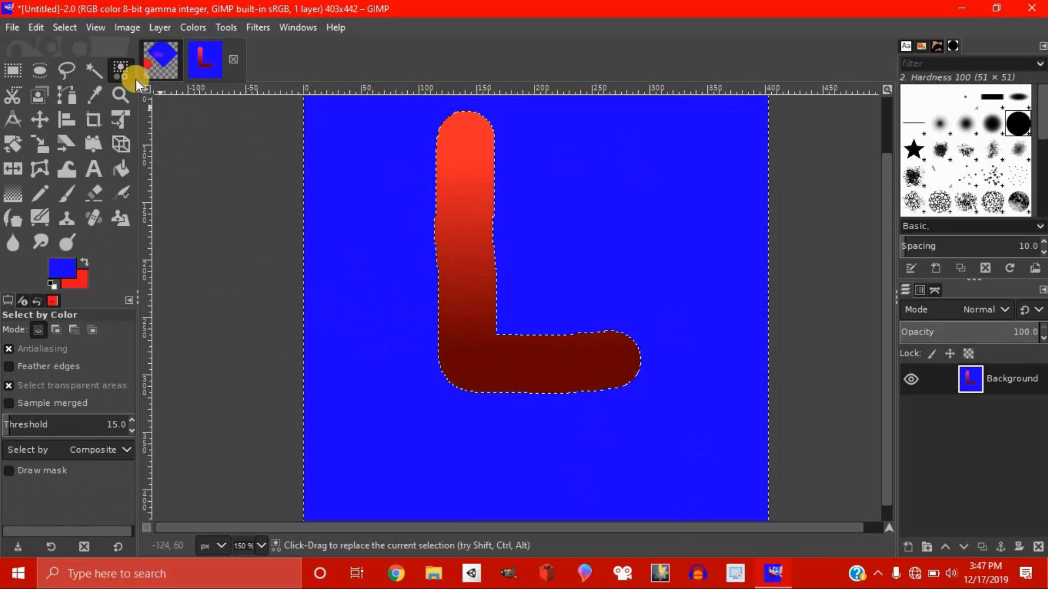
left_click(64, 27)
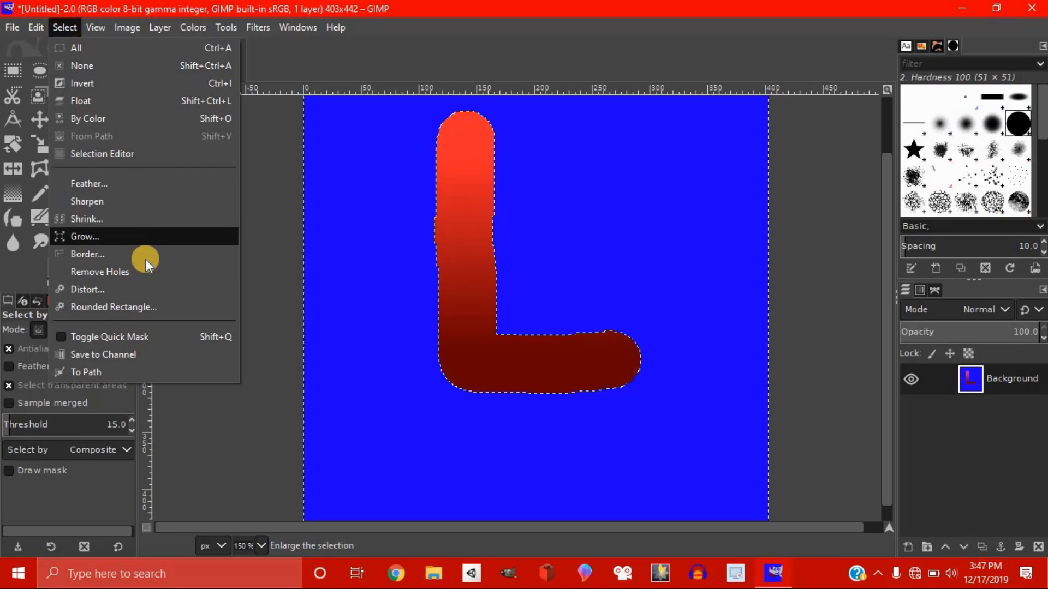
left_click(94, 89)
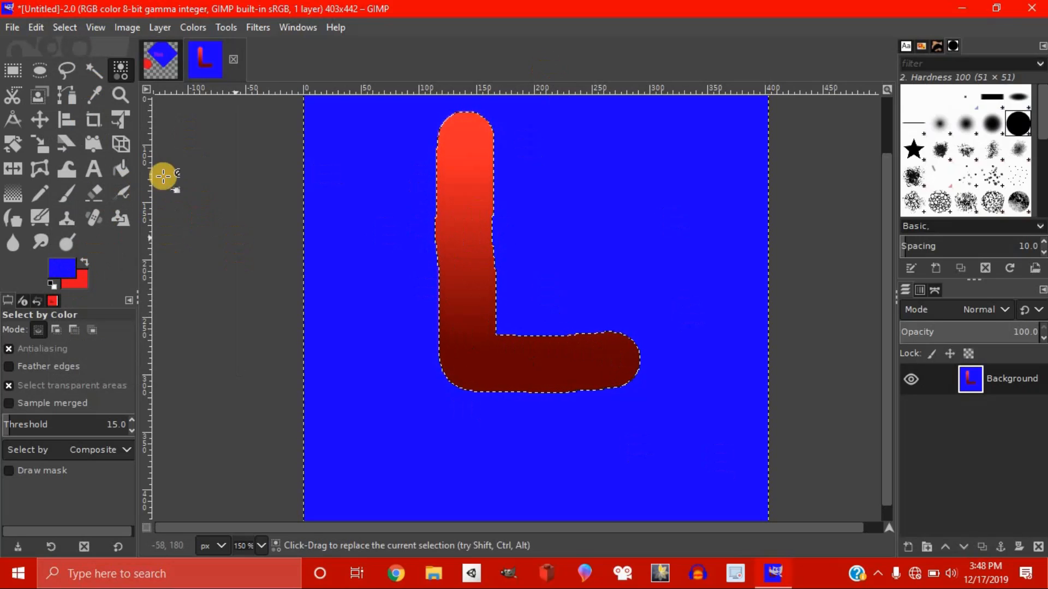
left_click(12, 70)
left_click(274, 250)
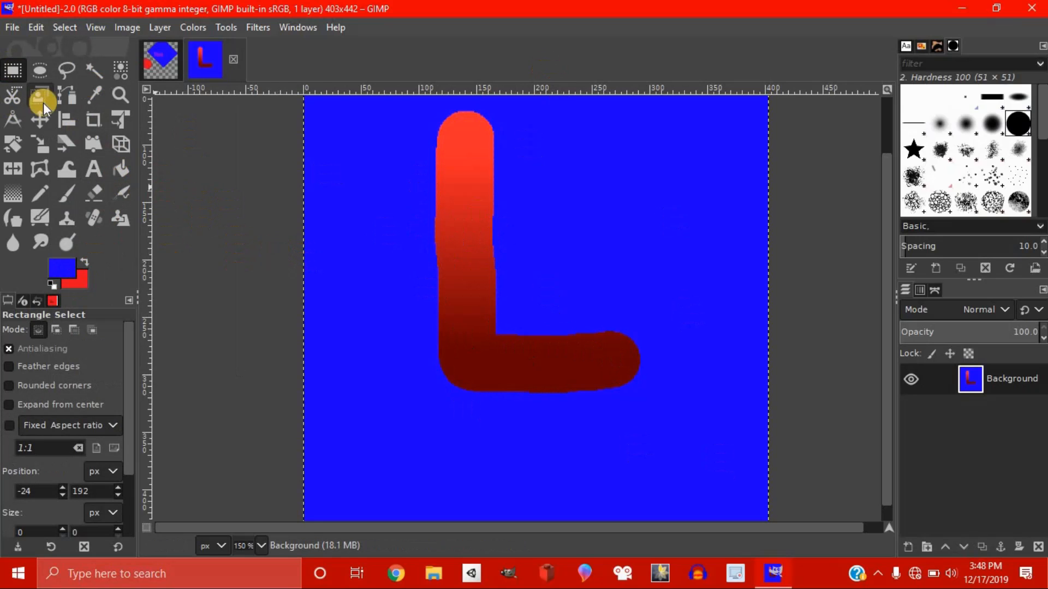
Step: Look through the device status, undo history and open images views, and return to the tool options
left_click(22, 301)
left_click(39, 301)
left_click(52, 301)
left_click(8, 301)
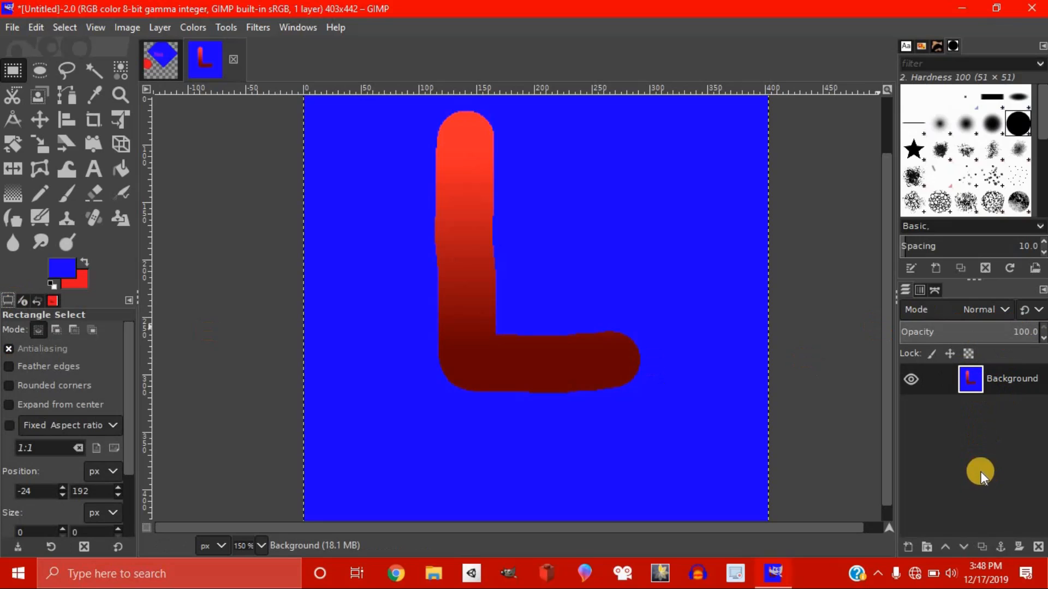
Step: Look through the layer's context options and the fonts, document history, patterns and brushes views, ending on the brushes
right_click(978, 419)
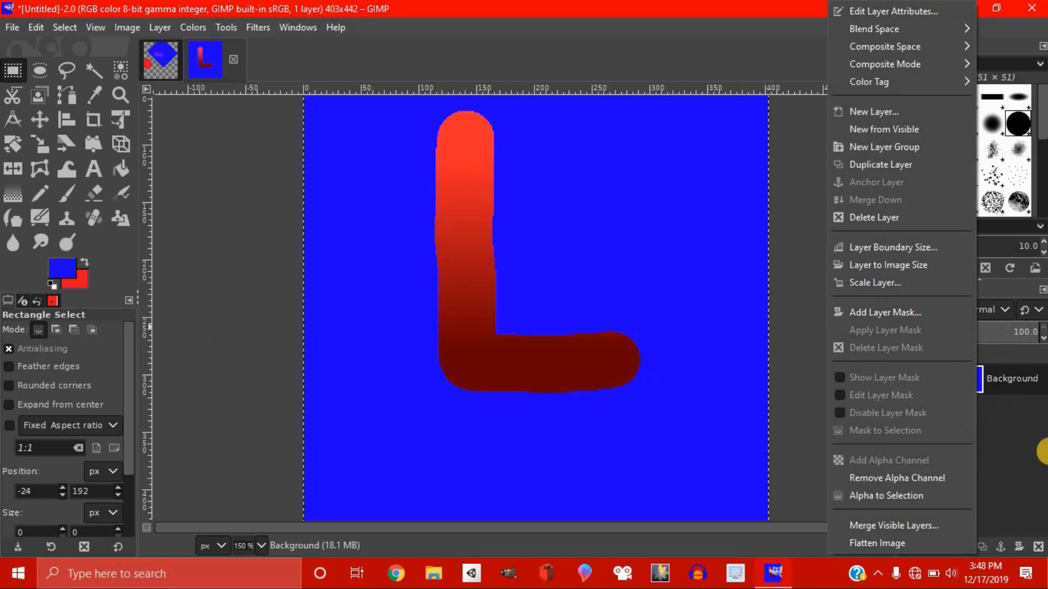
left_click(1026, 455)
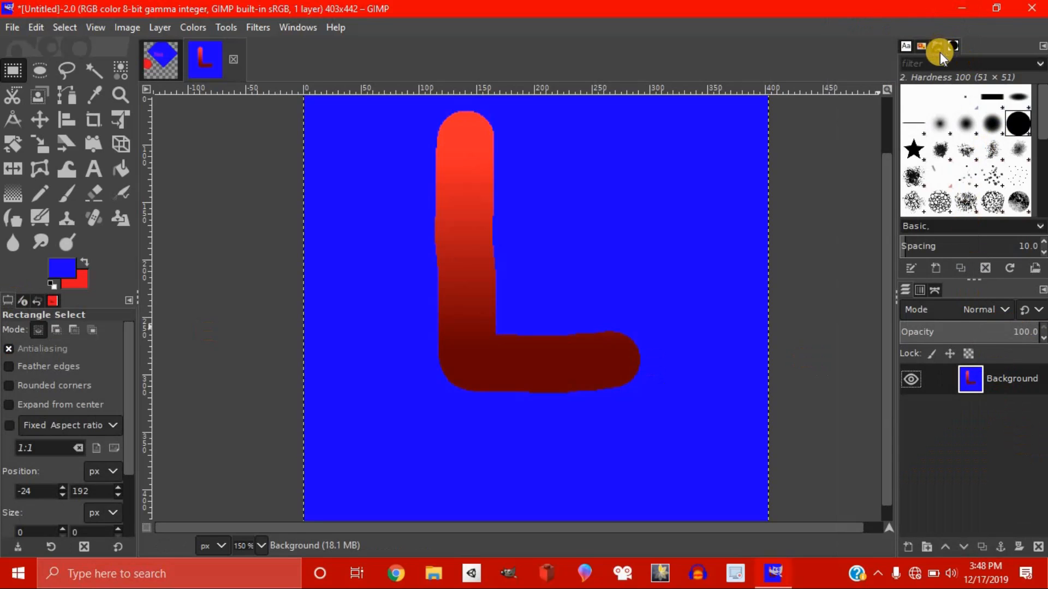
left_click(906, 46)
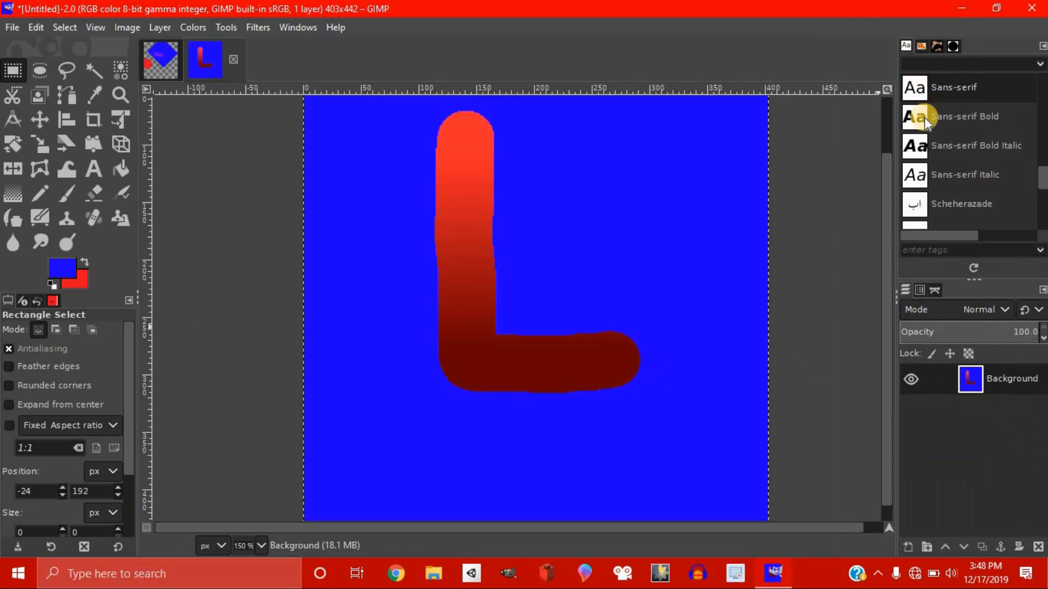
left_click(921, 46)
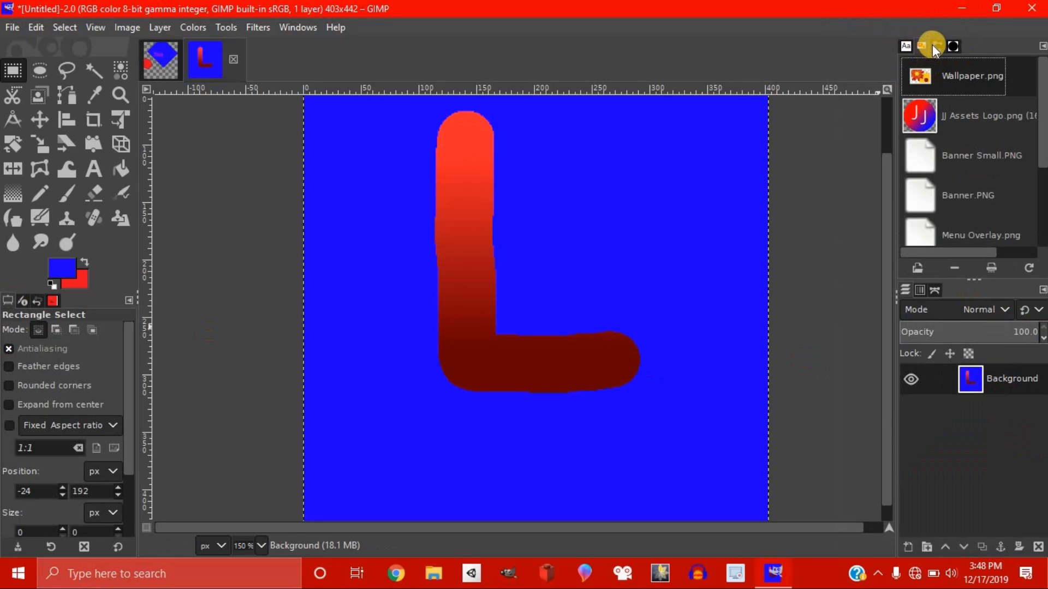
left_click(938, 45)
scroll(981, 177, "down", 3)
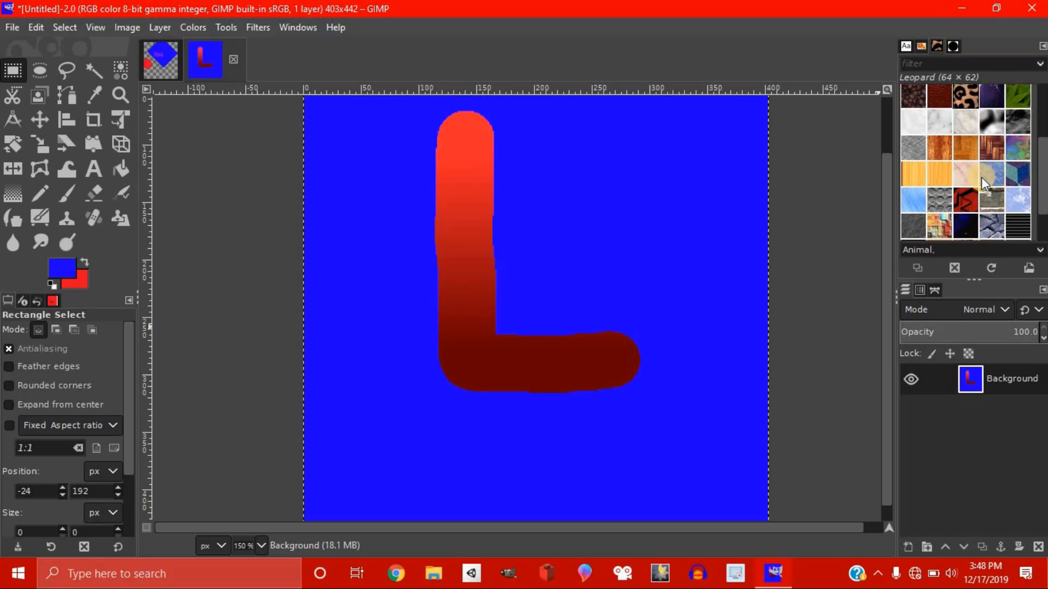
left_click(952, 44)
mouse_move(971, 133)
left_mouse_down()
mouse_move(608, 70)
mouse_move(222, 52)
mouse_move(174, 63)
mouse_move(208, 67)
left_mouse_up()
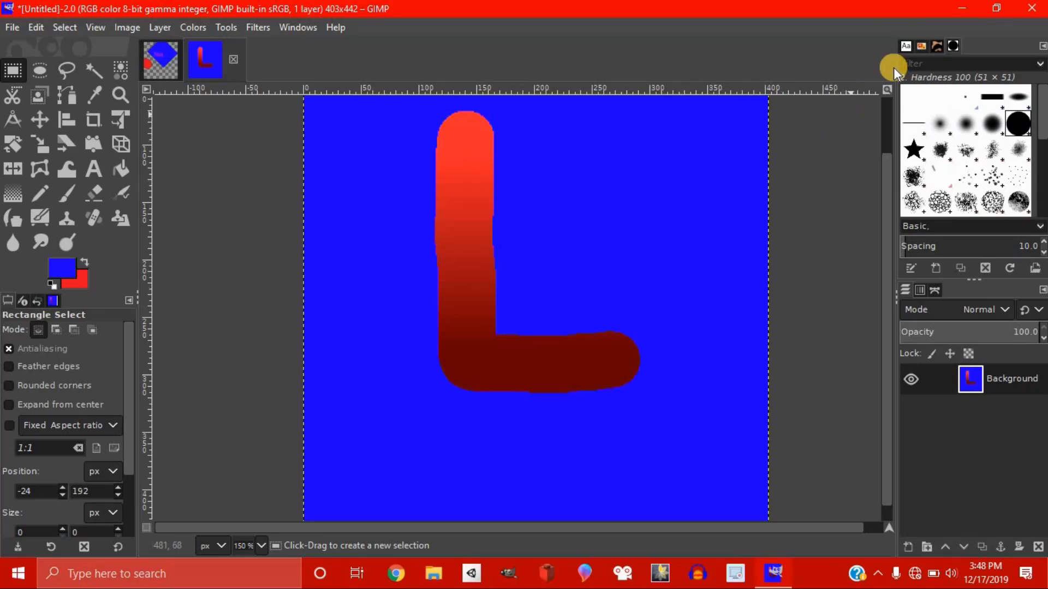
Step: Minimize the image editor and switch to Chrome to view the JJ Assets page on itch.io
left_click(961, 9)
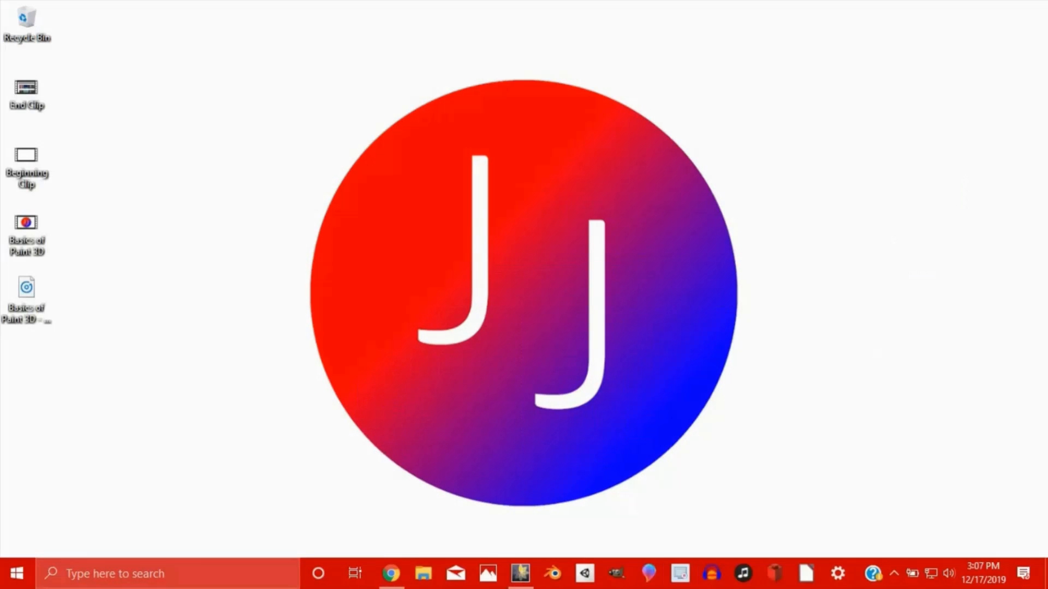
left_click(393, 572)
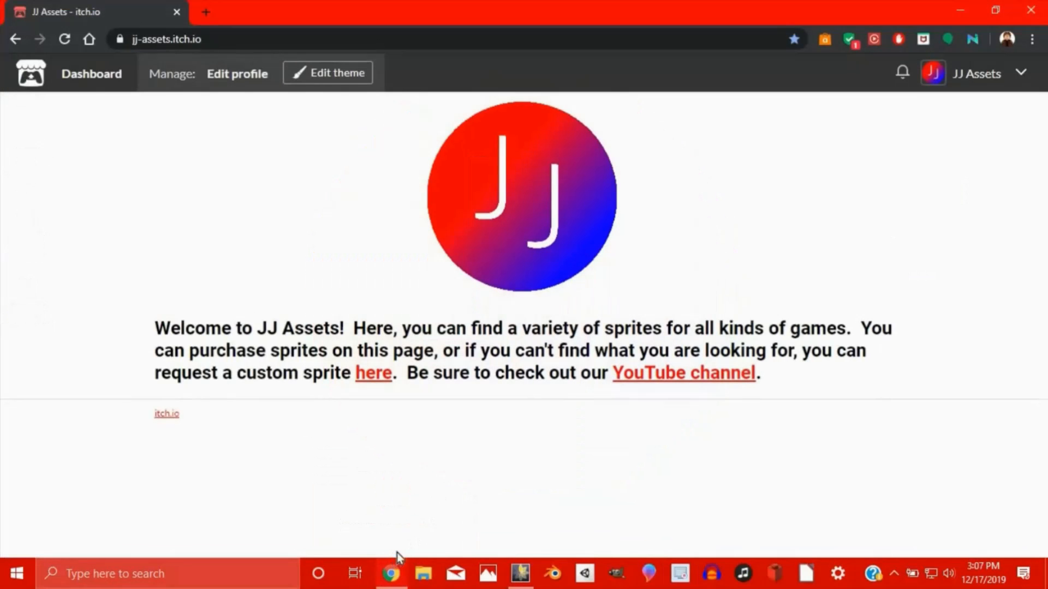